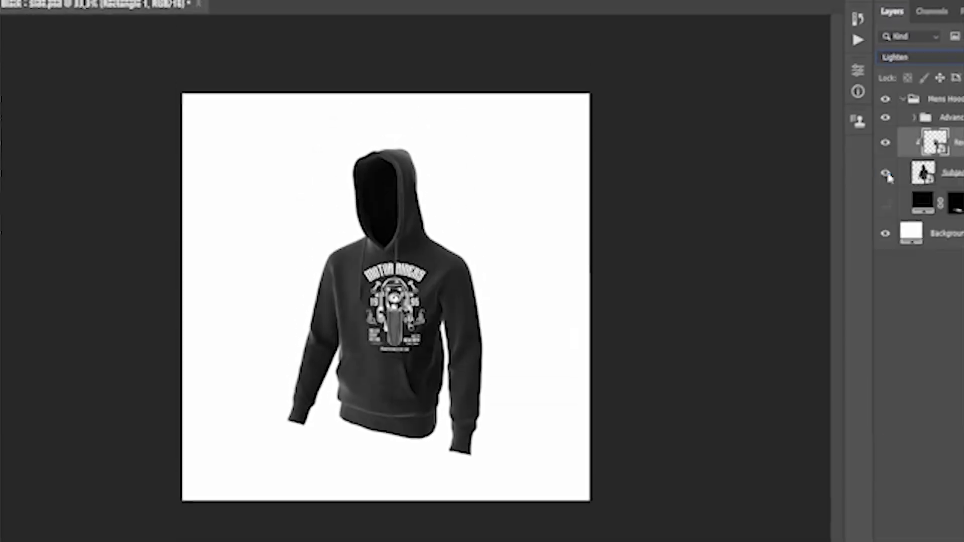
# - Colour-label the clipped design layer above Subject [Flat] yellow and duplicate the side-view hoodie document
pyautogui.rightClick(882, 143)
pyautogui.click(908, 219)
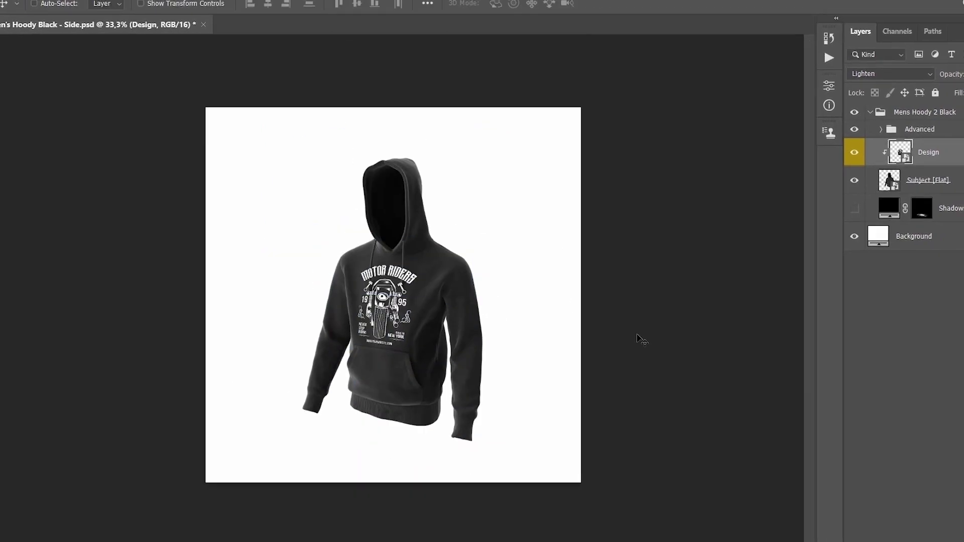
pyautogui.click(45, 138)
pyautogui.press('Return')
# - Hide the Design layer in the duplicated document and expand the Advanced group
pyautogui.click(848, 166)
pyautogui.click(868, 134)
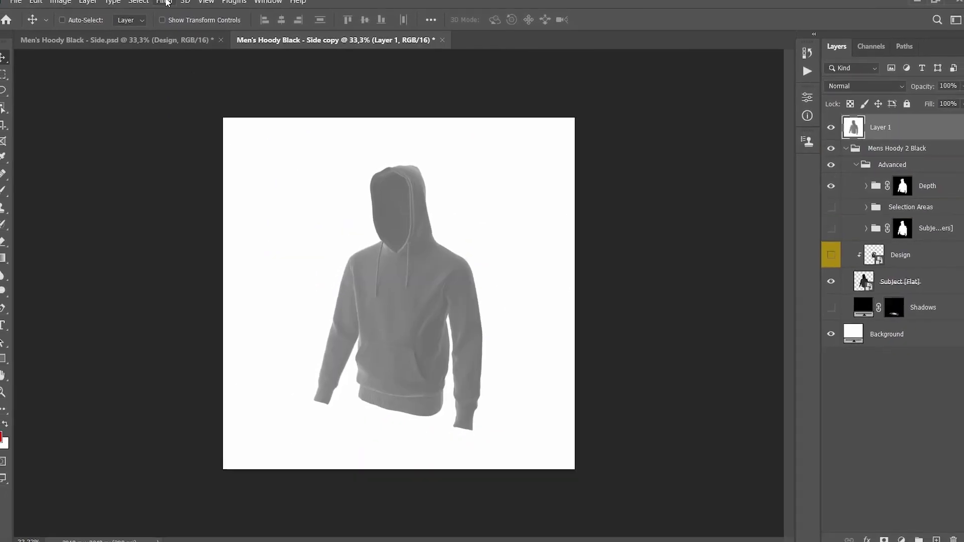
pyautogui.click(153, 0)
pyautogui.moveTo(161, 150)
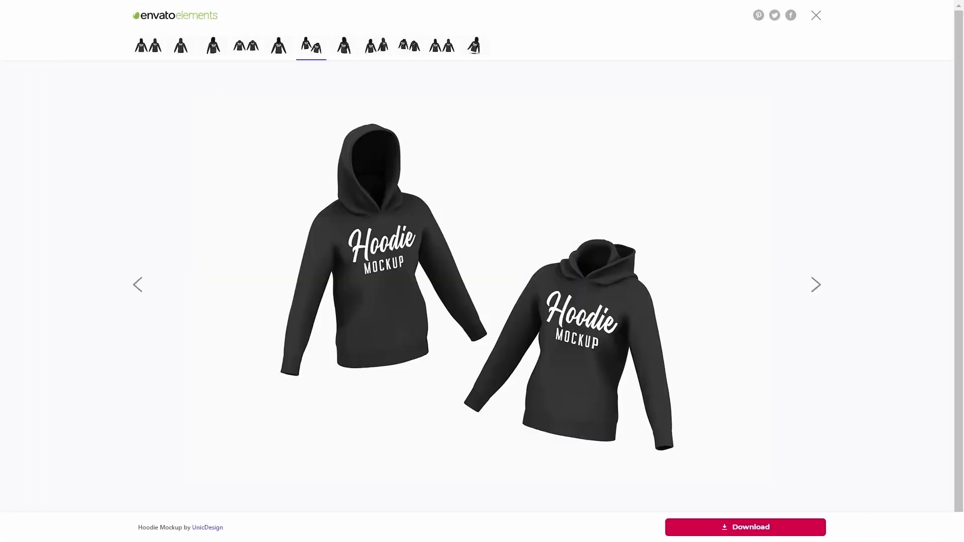
# - View the next preview images of the Hoodie Mockup on Envato Elements
pyautogui.press('Right')
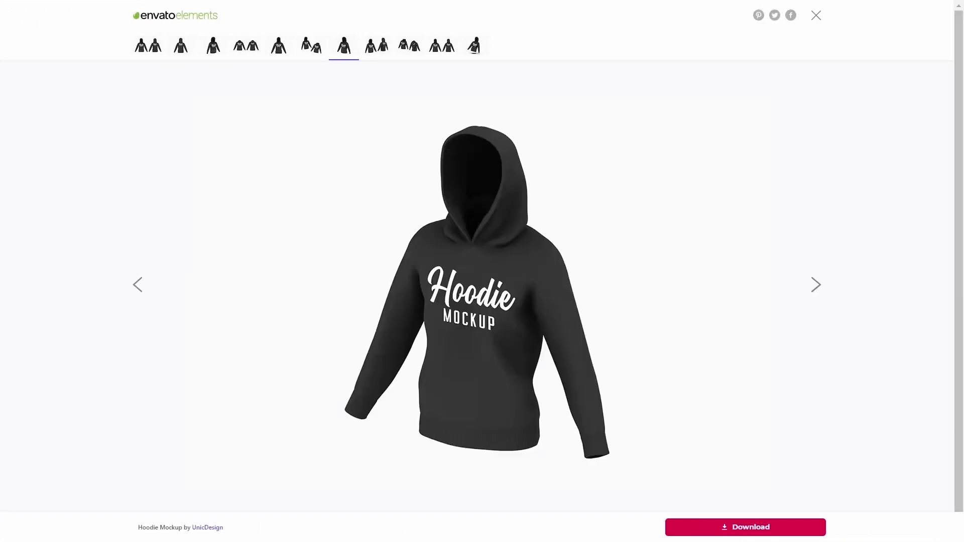
pyautogui.press('Right')
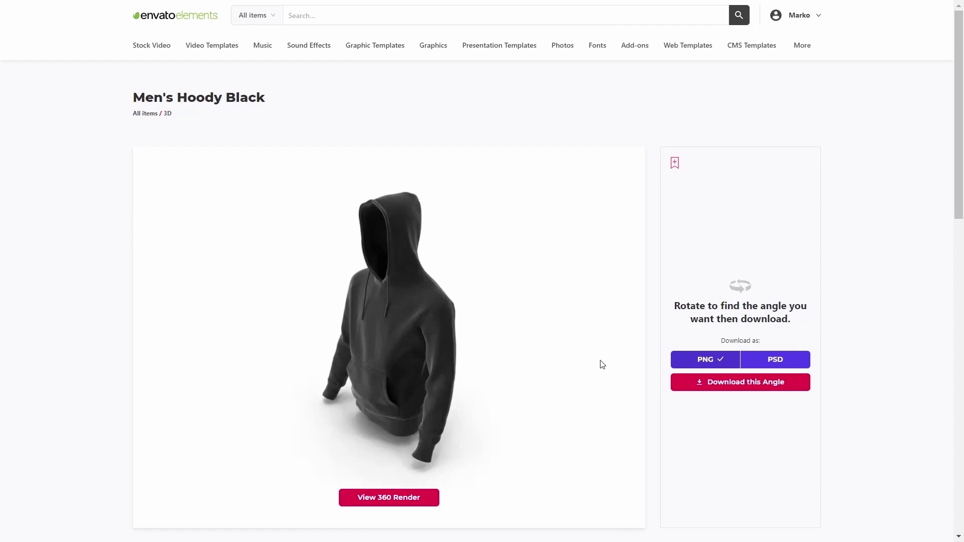
# - Open the 360 render of Men's Hoody Black, rotate it to a front view and choose PSD as the download format
pyautogui.click(404, 502)
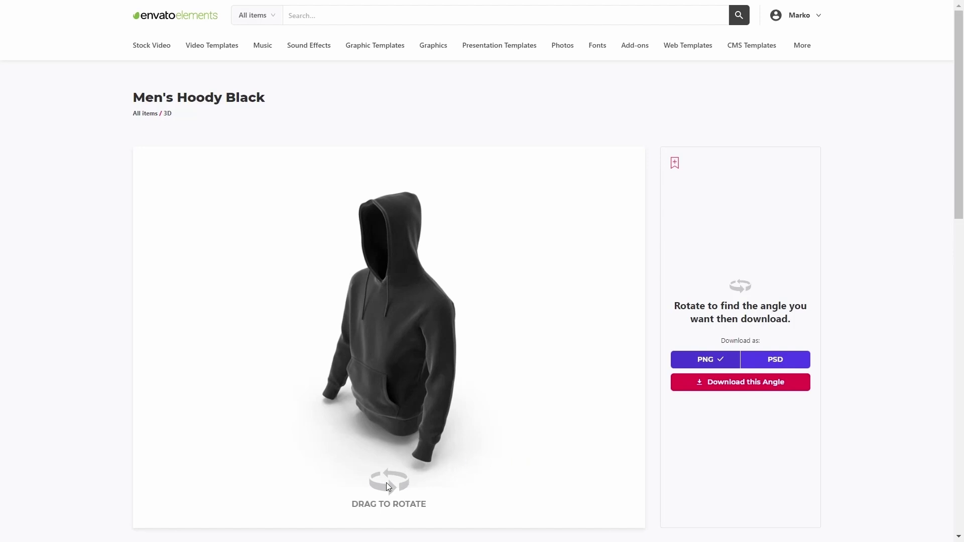
pyautogui.moveTo(399, 452); pyautogui.dragTo(412, 428)
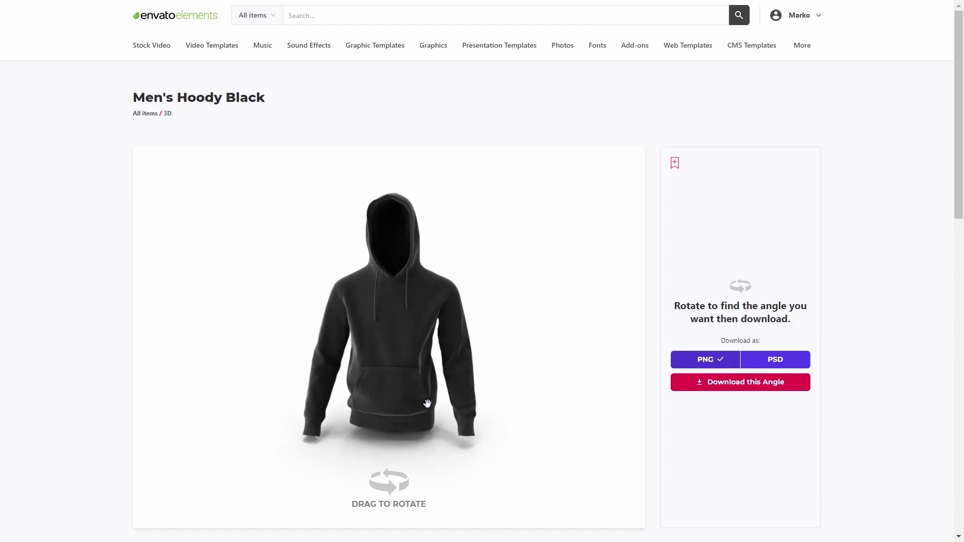
pyautogui.click(771, 366)
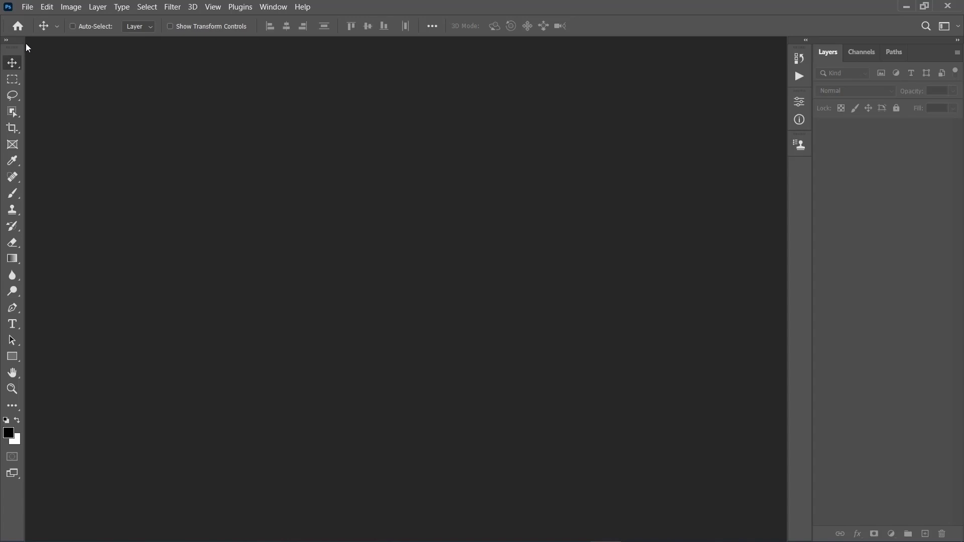
# - Open the file Men's Hoody Black - Front from the Tutorial folder in Photoshop
pyautogui.click(25, 8)
pyautogui.click(26, 27)
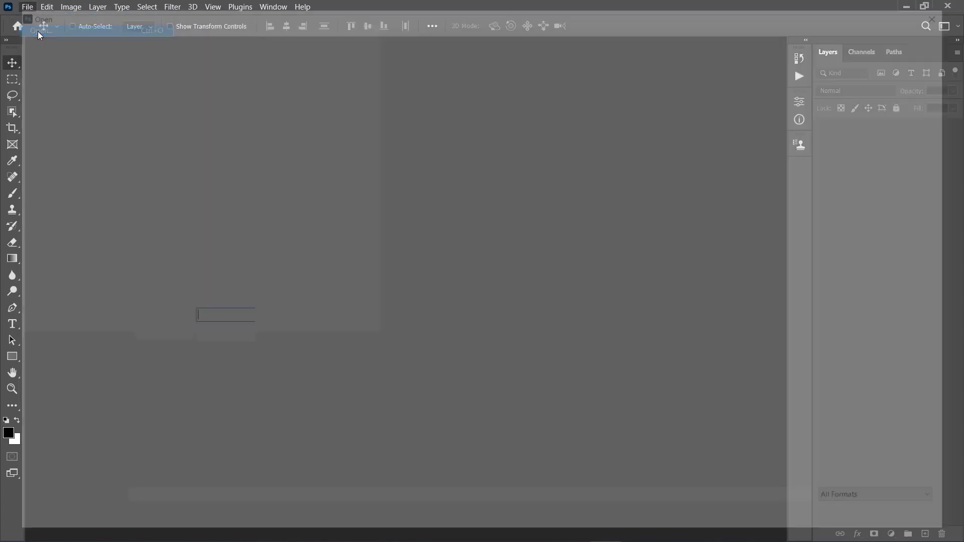
pyautogui.click(151, 117)
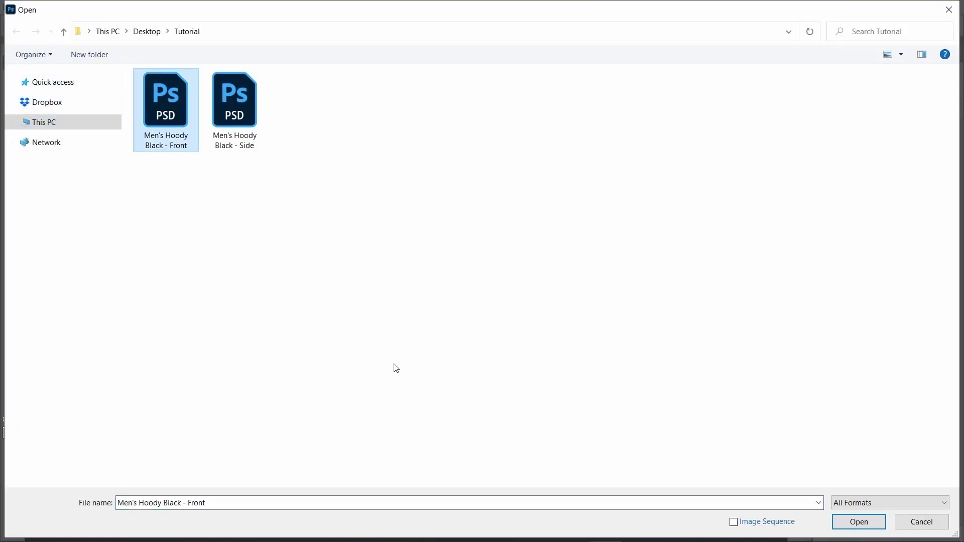
pyautogui.click(870, 518)
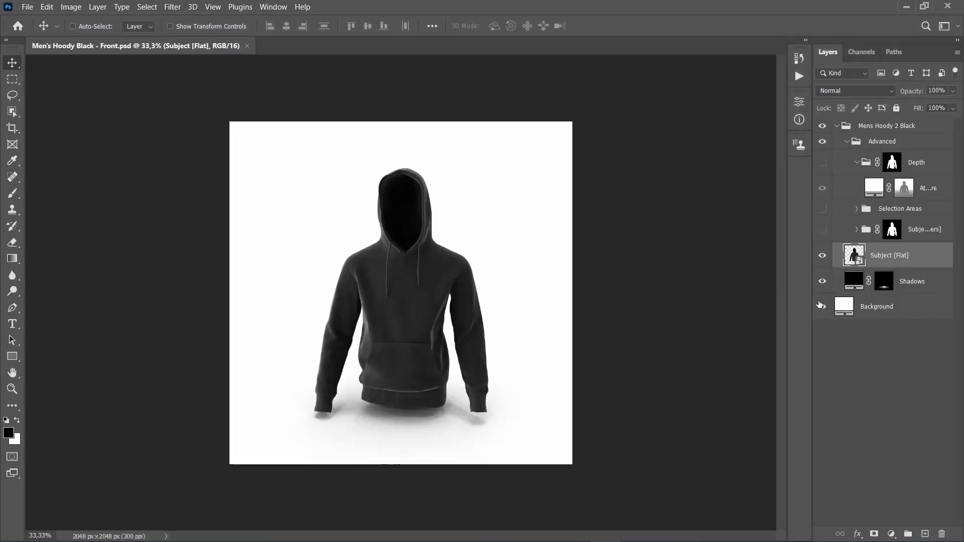
# - Hide the Shadows layer and collapse the nested groups inside the Mens Hoody 2 Black group
pyautogui.click(822, 281)
pyautogui.keyDown('ctrl'); pyautogui.click(836, 126); pyautogui.keyUp('ctrl')
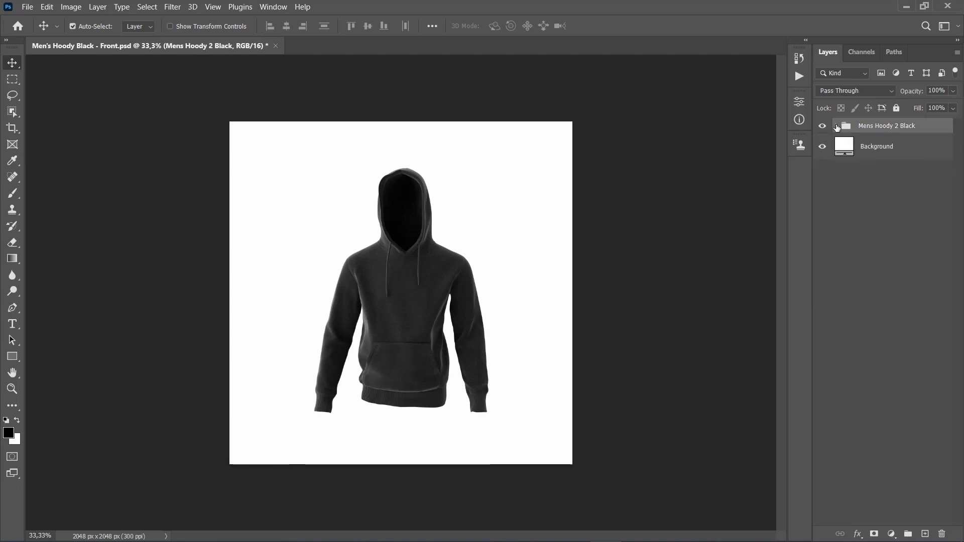
pyautogui.click(836, 126)
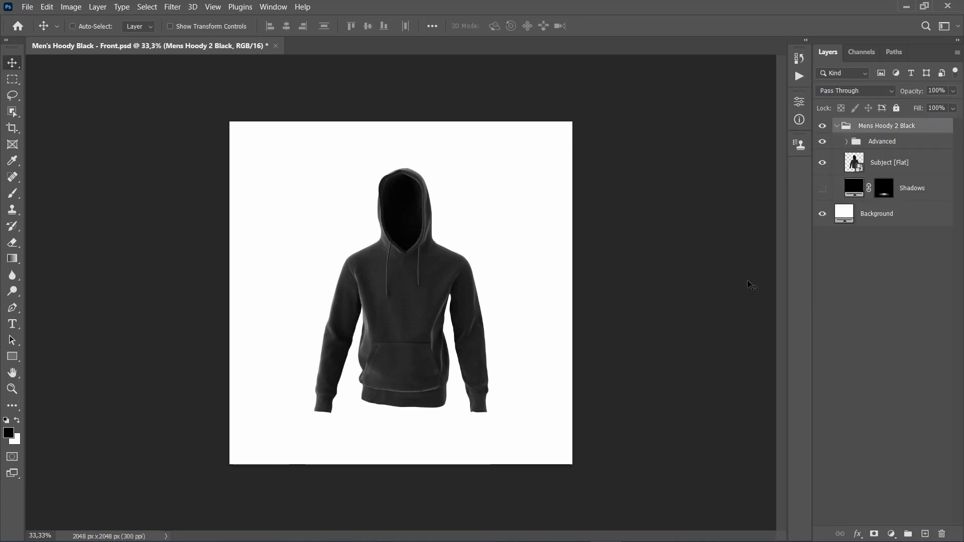
# - Select the Subject [Flat] layer and set the foreground colour to red, ff0000
pyautogui.click(915, 171)
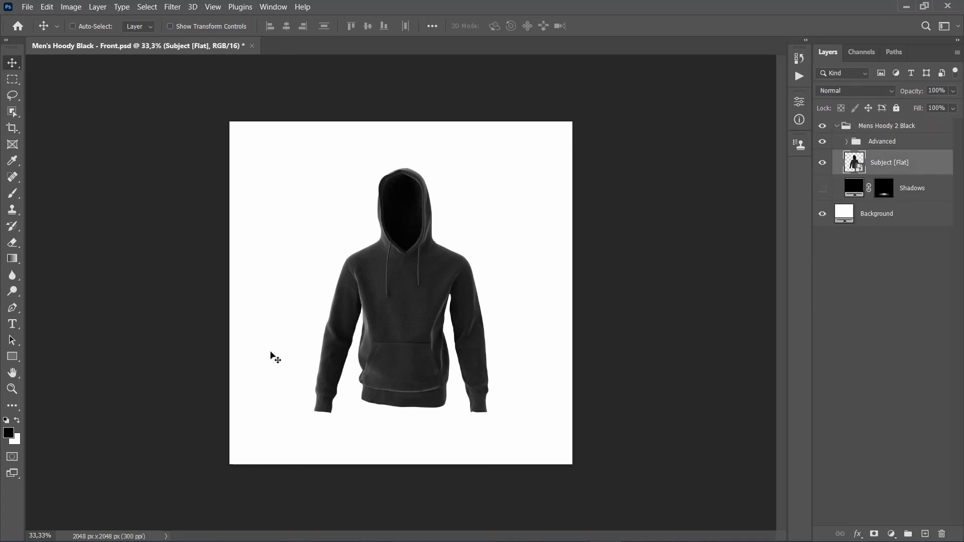
pyautogui.click(8, 433)
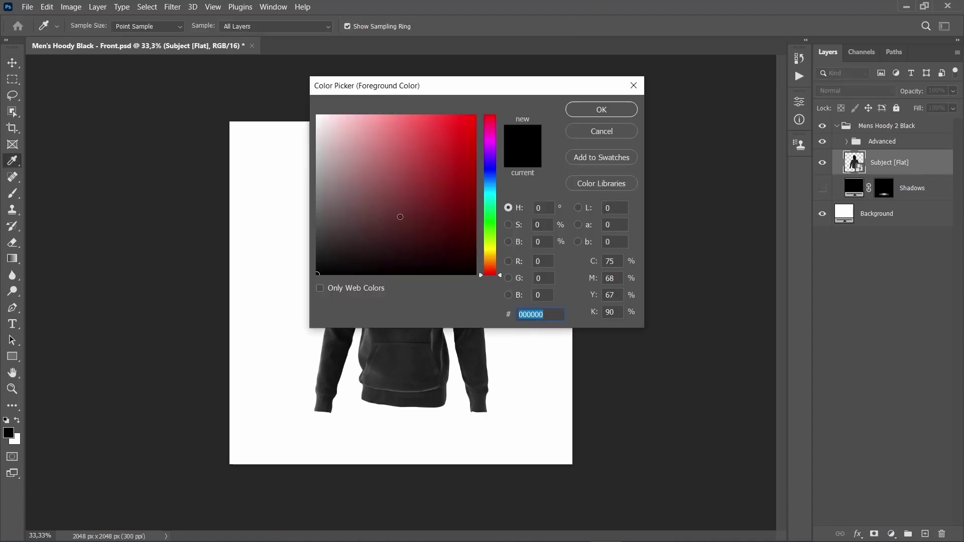
pyautogui.write('ff0000')
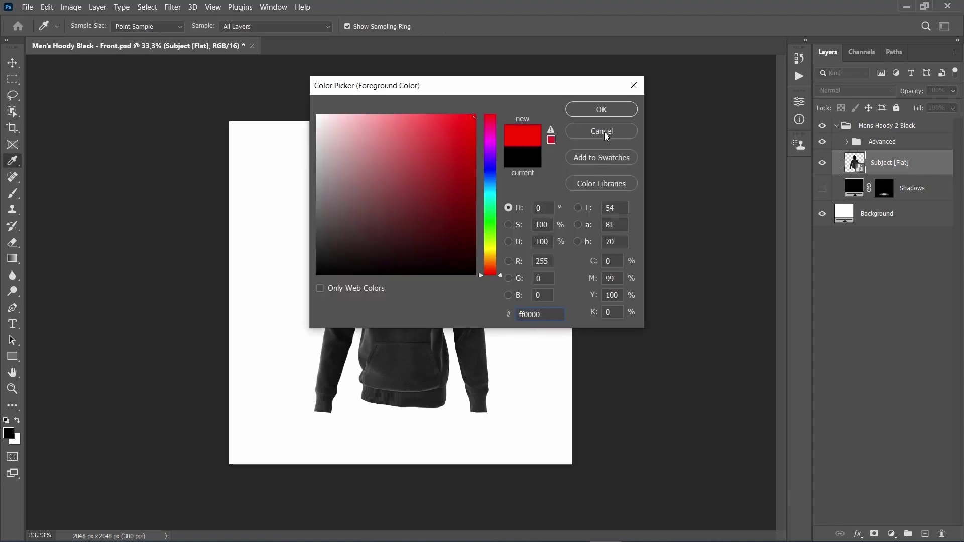
pyautogui.click(606, 108)
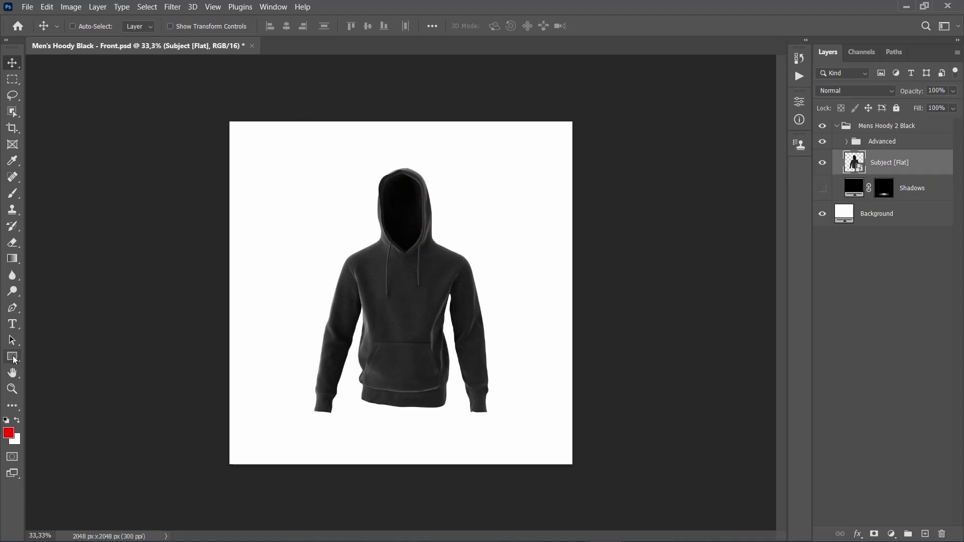
# - Create a red rectangle 725 px wide and 925 px high above the Subject [Flat] layer
pyautogui.click(13, 356)
pyautogui.click(355, 233)
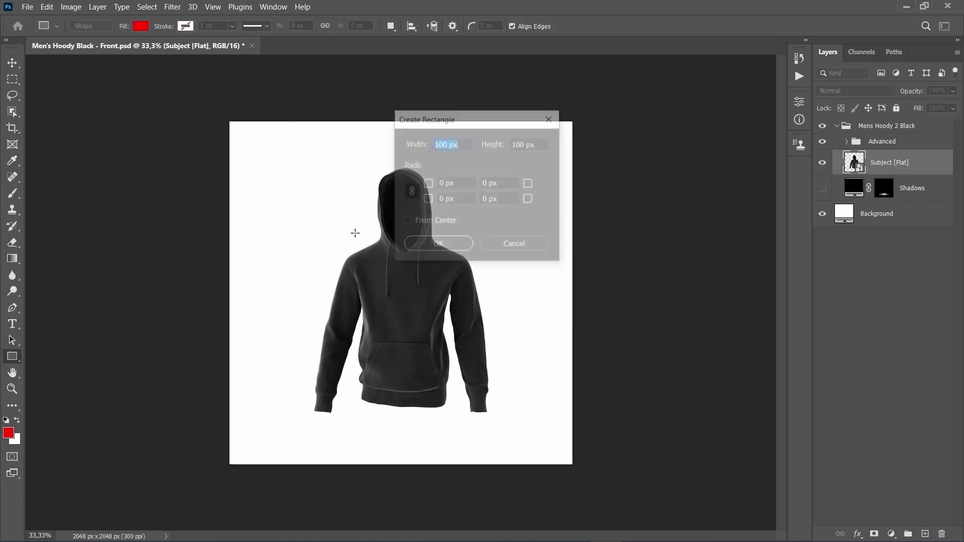
pyautogui.write('725')
pyautogui.press('Tab')
pyautogui.write('92')
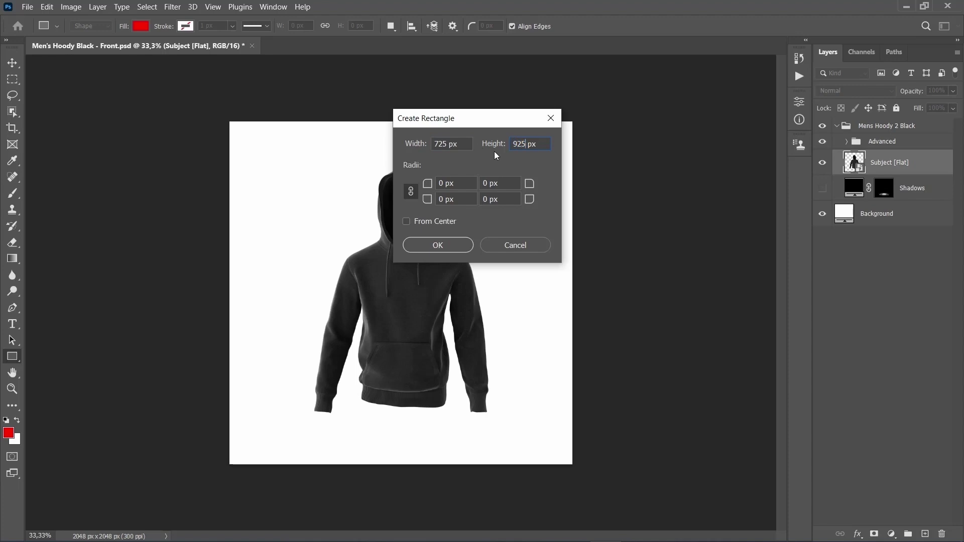
pyautogui.press('Return')
# - Move the red rectangle over the hoodie's torso, to about X 688 px and Y 705 px, and collapse its properties
pyautogui.press('z')
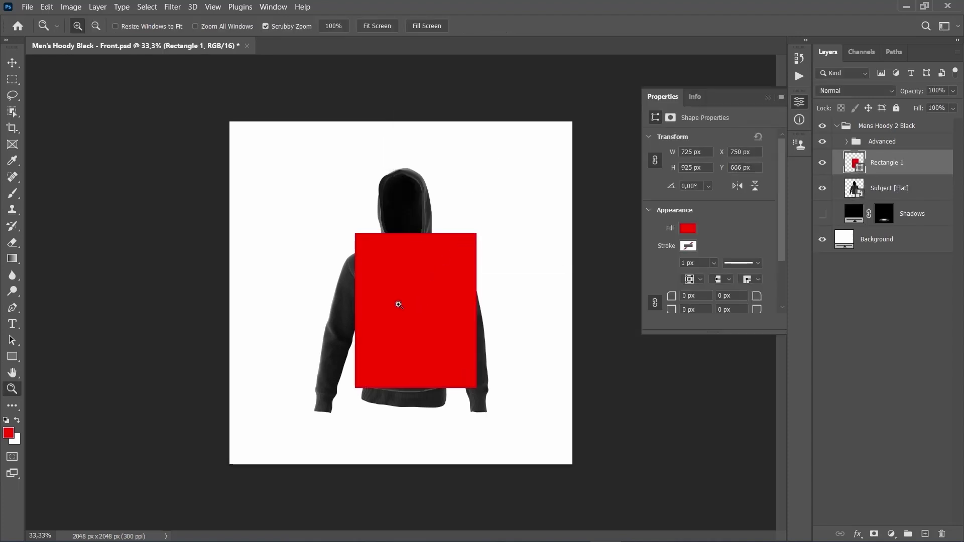
pyautogui.click(398, 304)
pyautogui.click(398, 302)
pyautogui.press('v')
pyautogui.scroll(-1, 450, 289)
pyautogui.moveTo(448, 282)
pyautogui.mouseDown()
pyautogui.moveTo(435, 328)
pyautogui.moveTo(423, 321)
pyautogui.moveTo(424, 289)
pyautogui.moveTo(436, 292)
pyautogui.mouseUp()
pyautogui.press('z')
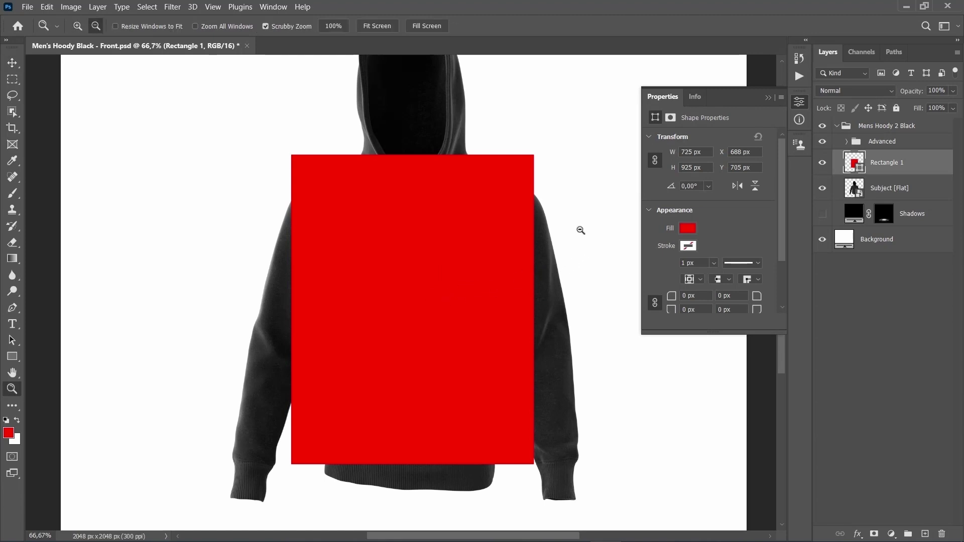
pyautogui.click(580, 230)
pyautogui.click(581, 229)
pyautogui.press('v')
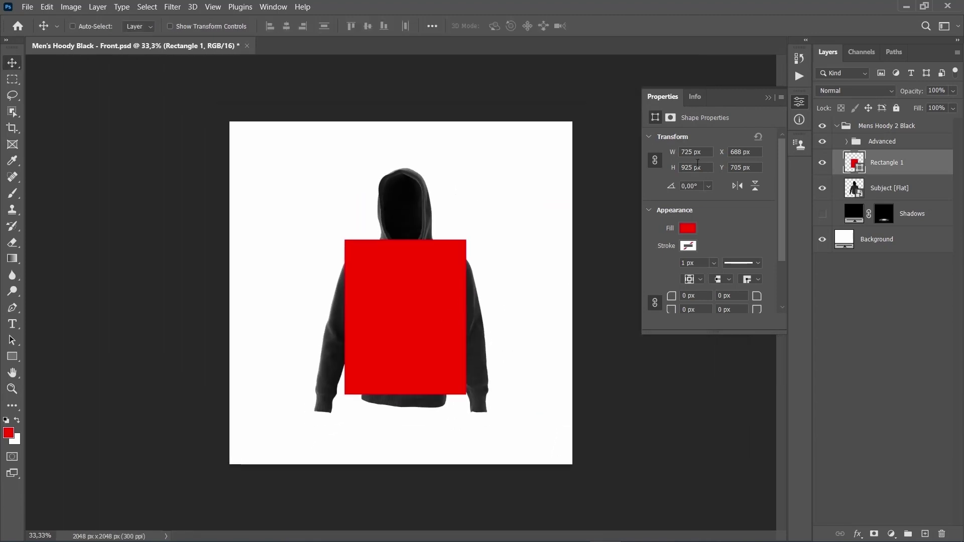
pyautogui.click(768, 98)
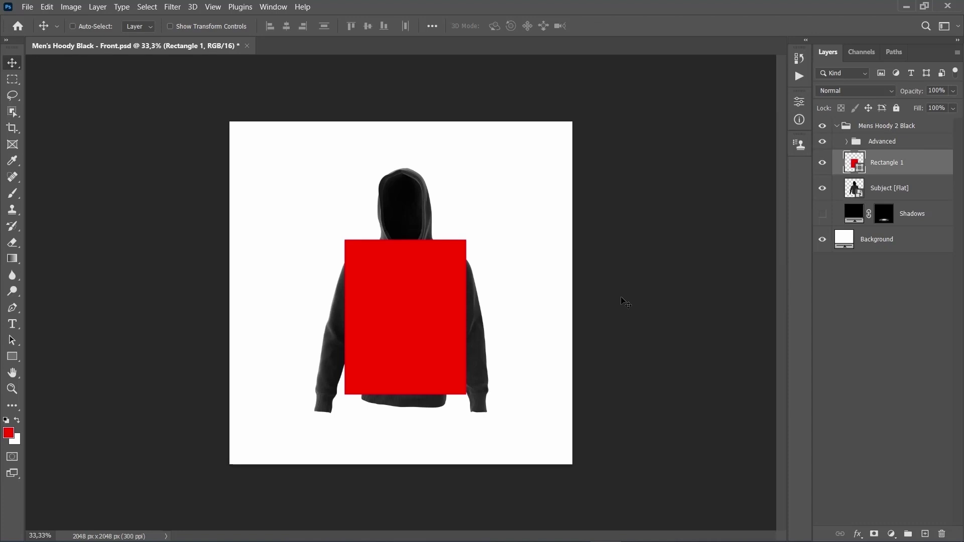
# - Scale the red rectangle proportionally to 125% and convert its layer to a smart object
pyautogui.hotkey('ctrl', 't')
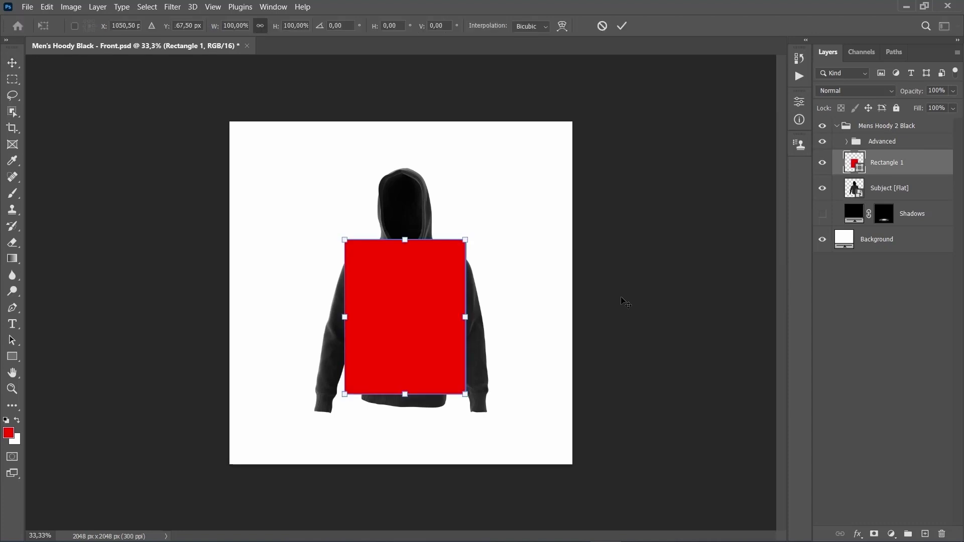
pyautogui.moveTo(244, 25); pyautogui.dragTo(223, 28)
pyautogui.write('125')
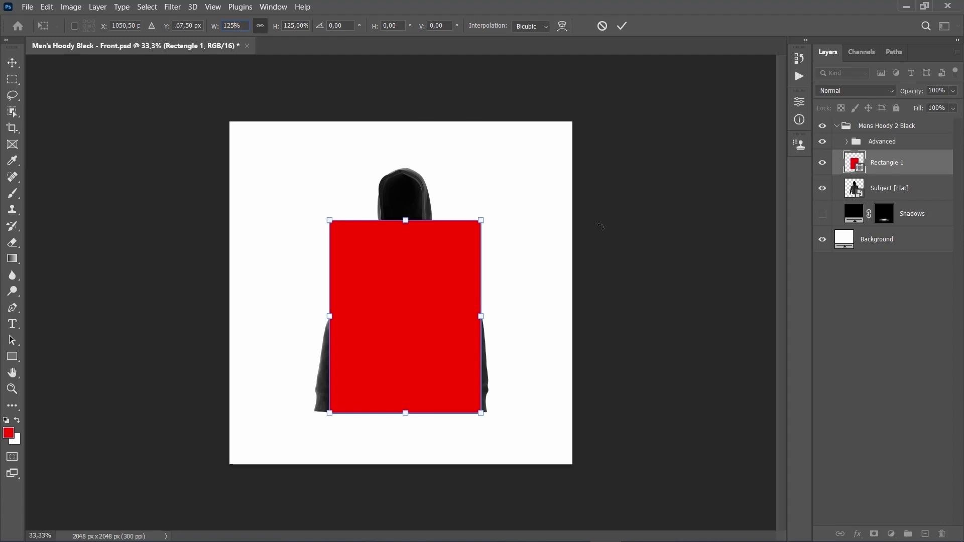
pyautogui.click(619, 30)
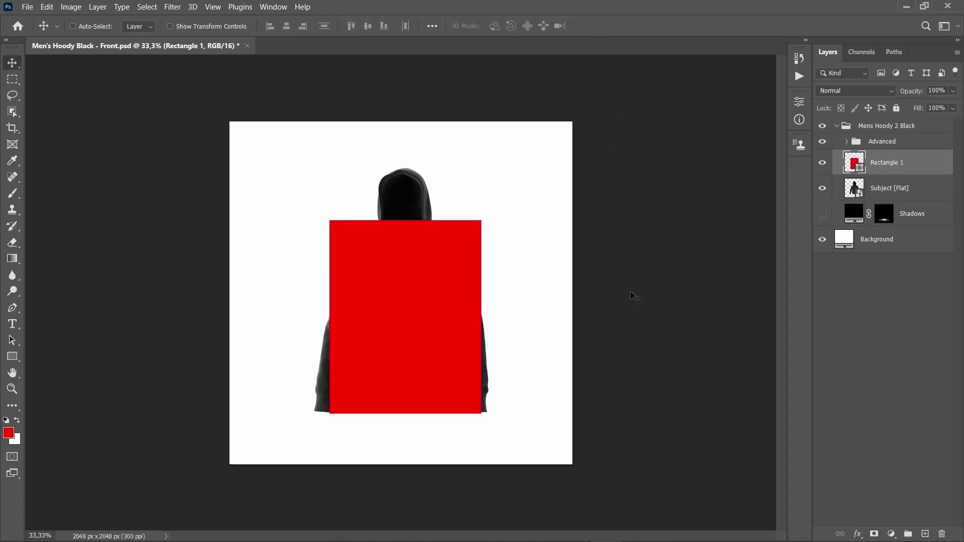
pyautogui.rightClick(918, 172)
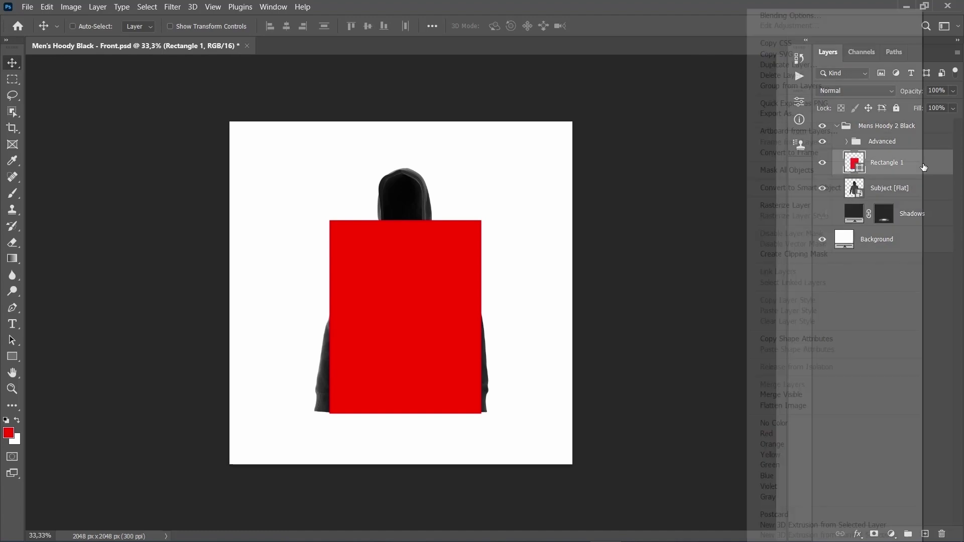
pyautogui.click(805, 188)
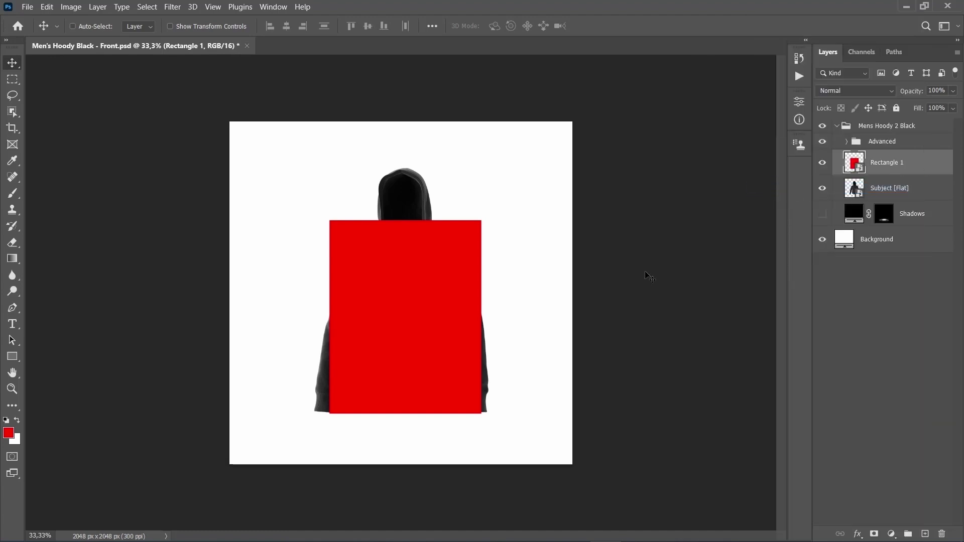
# - Scale the rectangle smart object proportionally to 85% and clip it to the Subject [Flat] layer
pyautogui.hotkey('ctrl', 't')
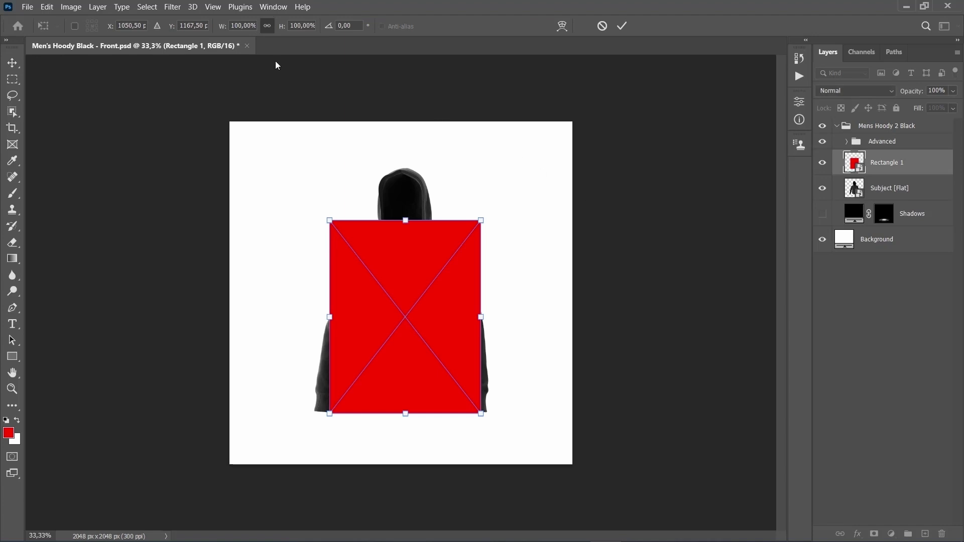
pyautogui.moveTo(252, 25); pyautogui.dragTo(232, 26)
pyautogui.write('85')
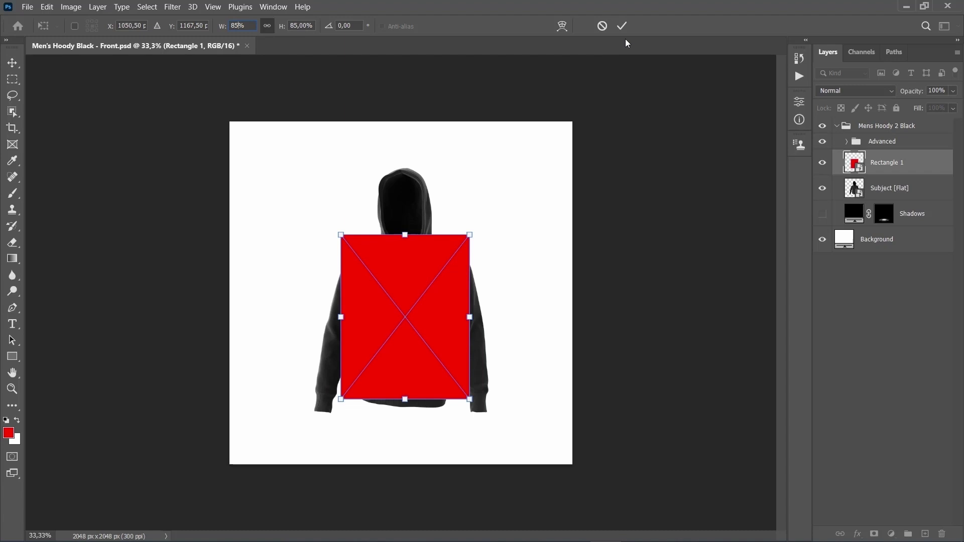
pyautogui.click(623, 25)
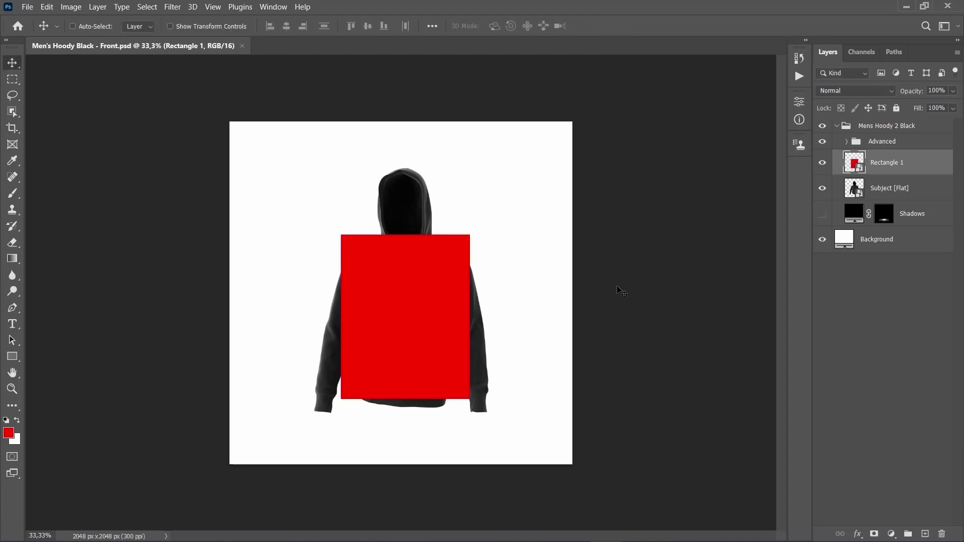
pyautogui.hotkey('ctrl', 'alt', 'g')
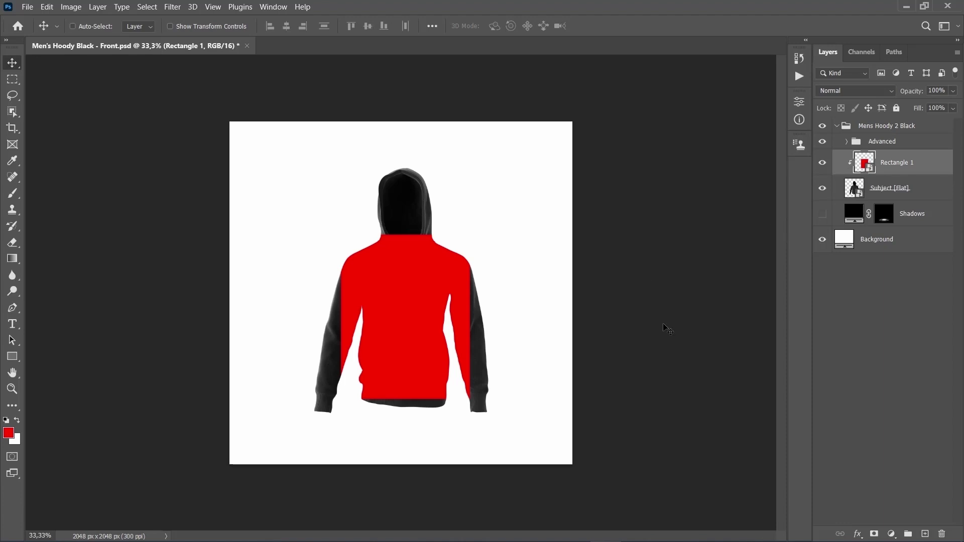
# - Start a Warp transform on the red rectangle smart object and place guides along all four of its edges
pyautogui.hotkey('ctrl', 't')
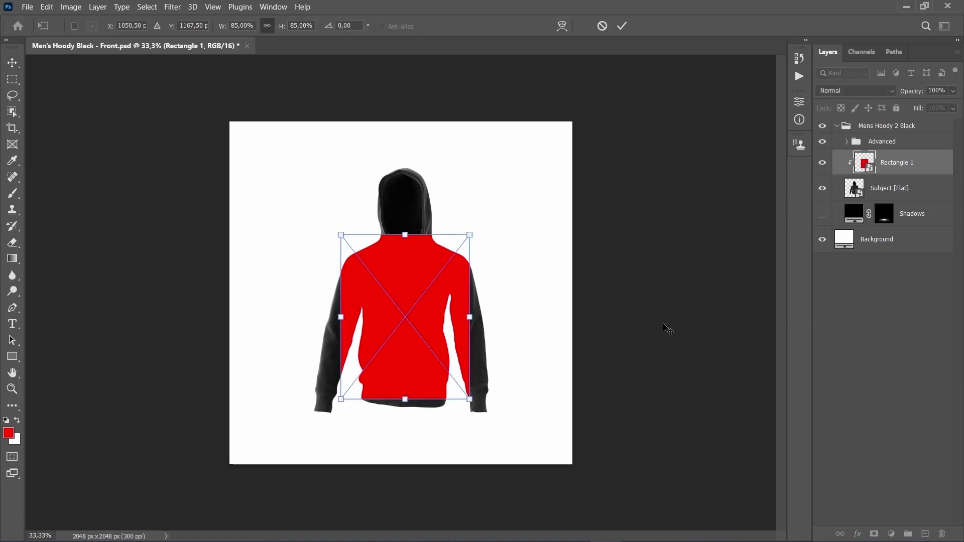
pyautogui.rightClick(402, 275)
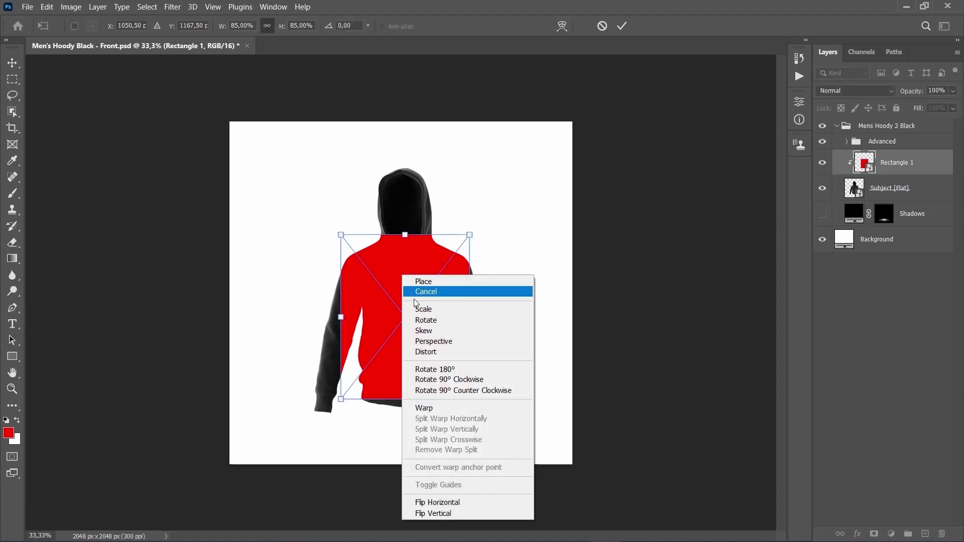
pyautogui.click(425, 409)
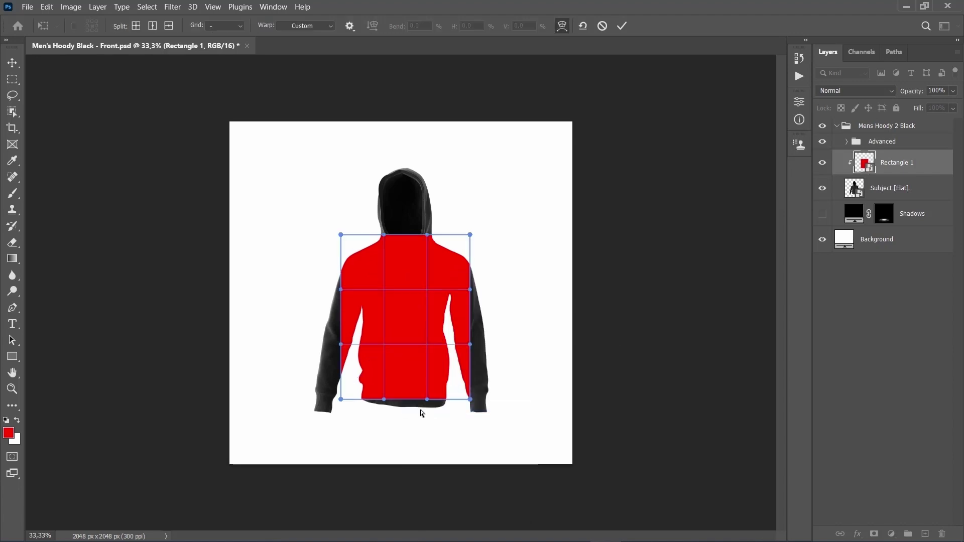
pyautogui.scroll(5, 411, 408)
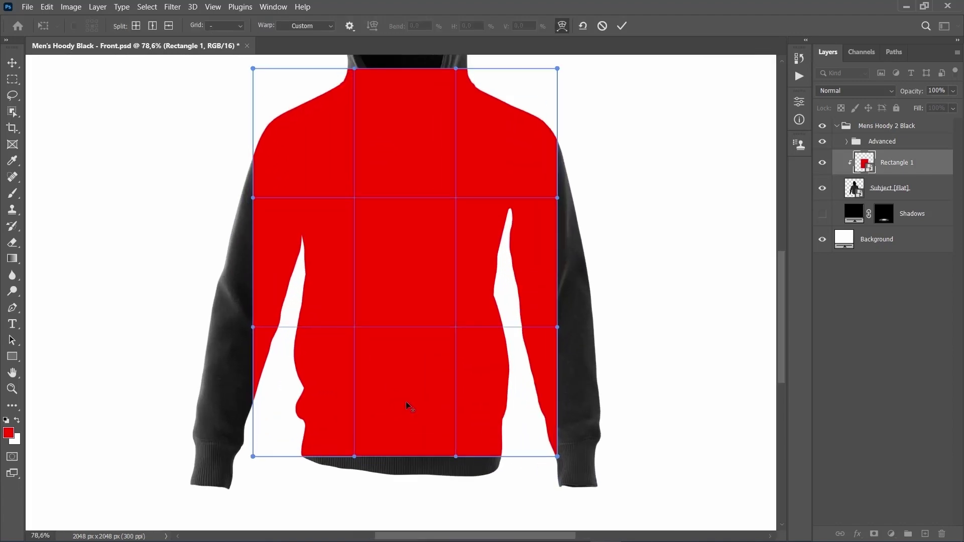
pyautogui.moveTo(781, 366); pyautogui.dragTo(781, 357)
pyautogui.hotkey('ctrl', 'r')
pyautogui.moveTo(426, 60); pyautogui.dragTo(428, 87)
pyautogui.moveTo(428, 60); pyautogui.dragTo(438, 513)
pyautogui.moveTo(31, 215); pyautogui.dragTo(249, 212)
pyautogui.moveTo(31, 156); pyautogui.dragTo(582, 198)
pyautogui.moveTo(781, 330); pyautogui.dragTo(781, 358)
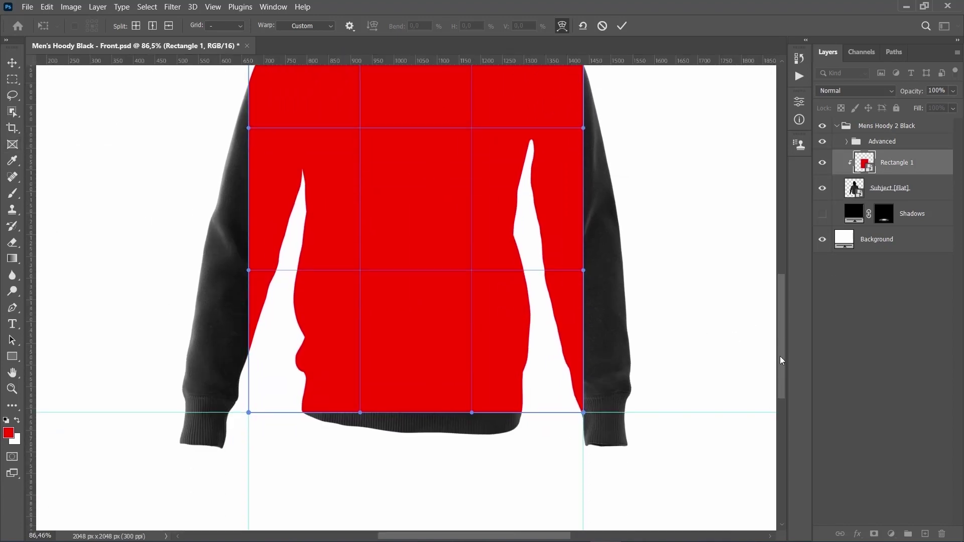
# - Warp the rectangle's lower edge into a downward curve by raising both bottom corners to about Y 1670 px along the vertical guides
pyautogui.scroll(5, 249, 412)
pyautogui.moveTo(249, 413); pyautogui.dragTo(249, 341)
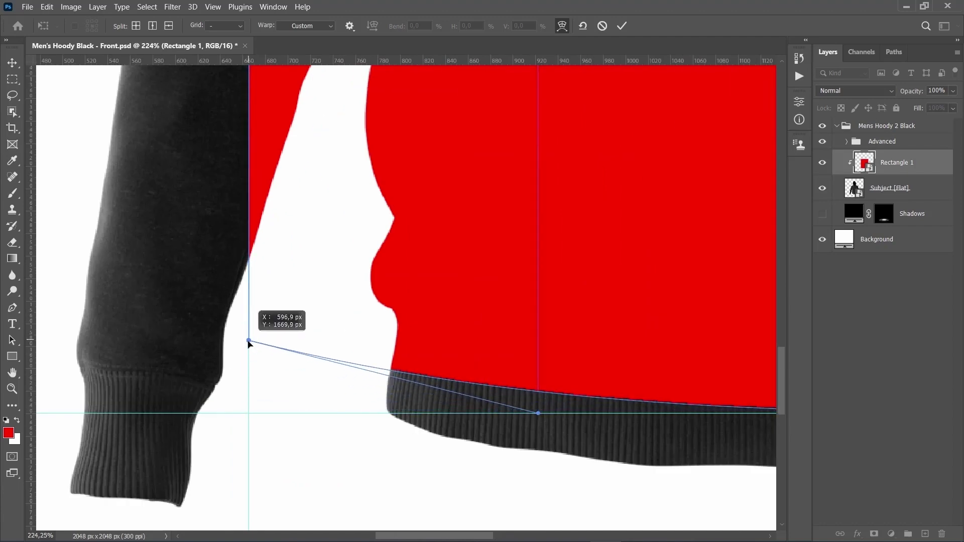
pyautogui.hscroll(6, 249, 341)
pyautogui.moveTo(517, 413); pyautogui.dragTo(518, 340)
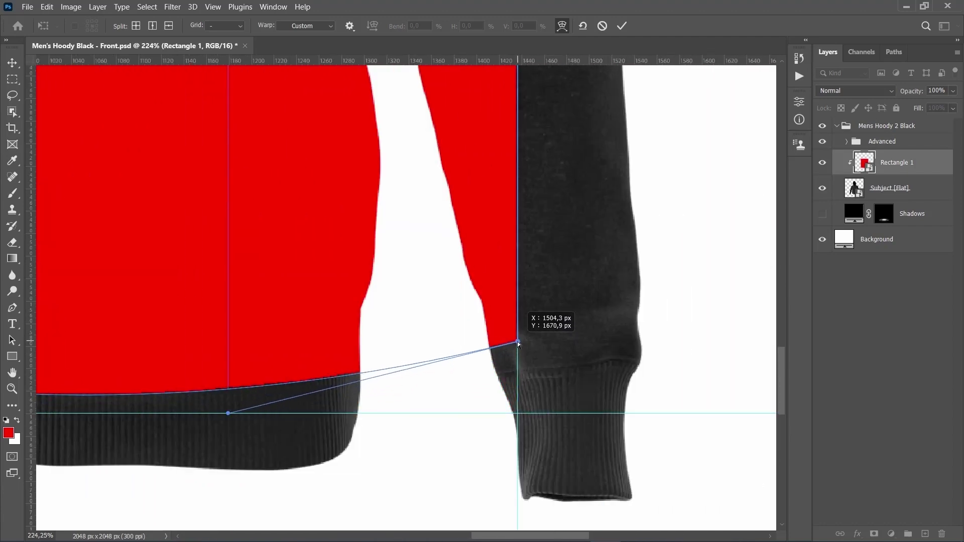
pyautogui.scroll(-4, 371, 225)
pyautogui.scroll(1, 375, 308)
pyautogui.scroll(-5, 609, 345)
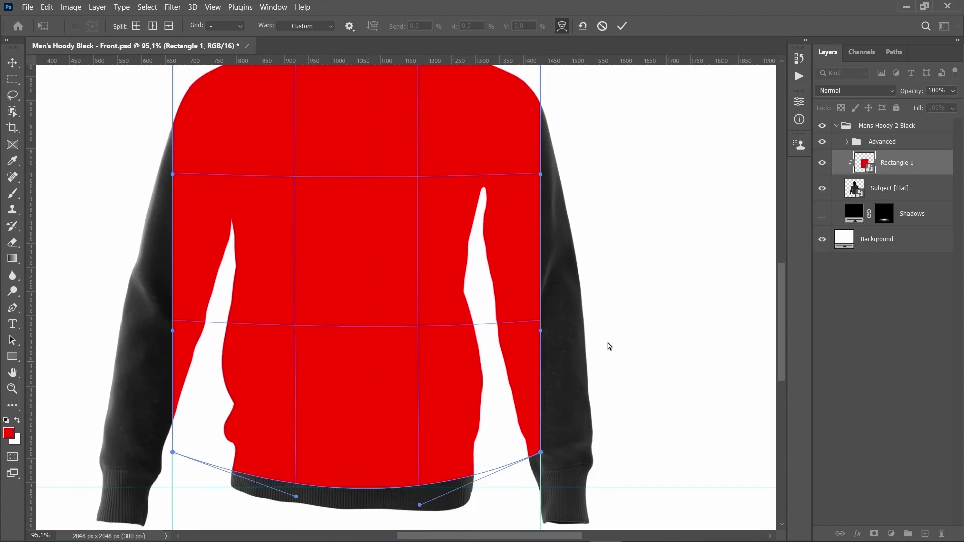
pyautogui.press('Return')
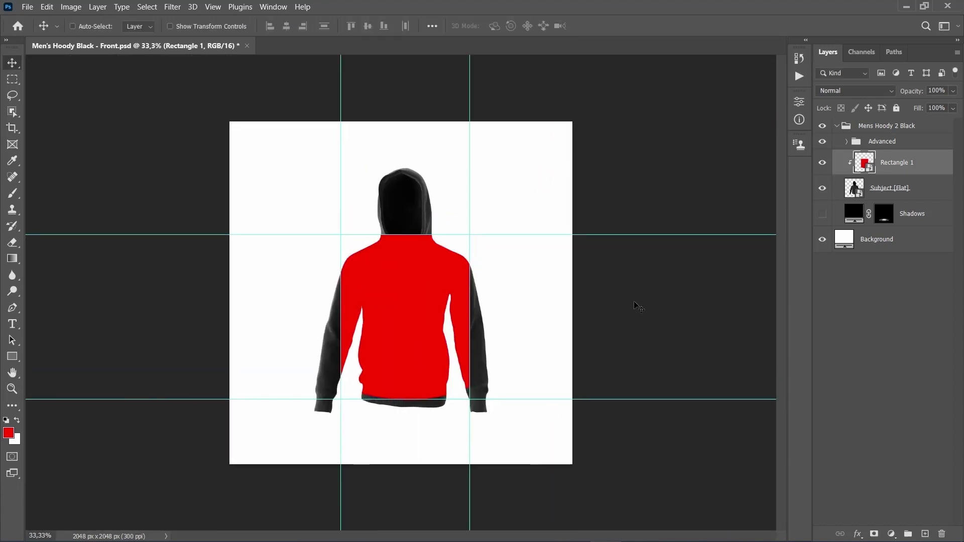
# - Inside the rectangle smart object, hide the red rectangle and place the file Motorcycle Riders T shirt design White as embedded
pyautogui.doubleClick(864, 167)
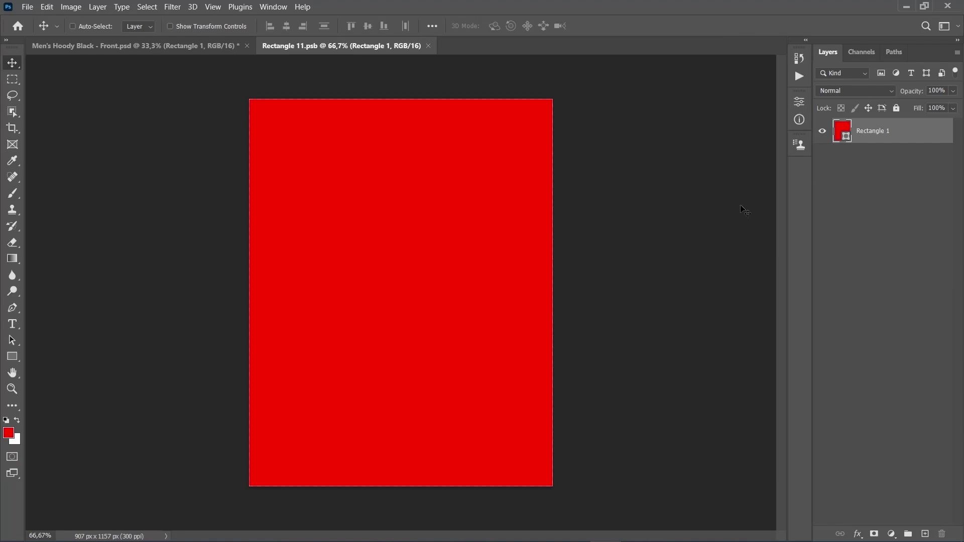
pyautogui.click(822, 132)
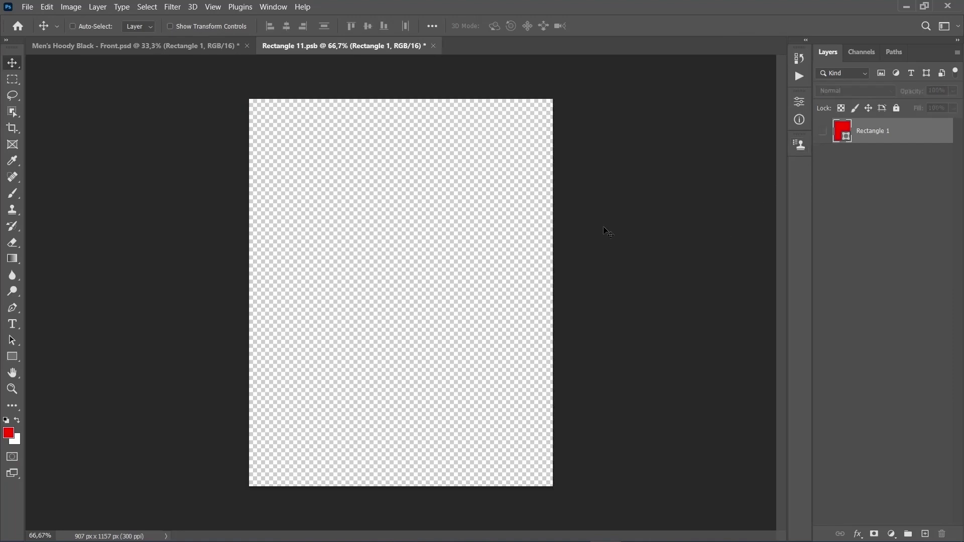
pyautogui.click(27, 7)
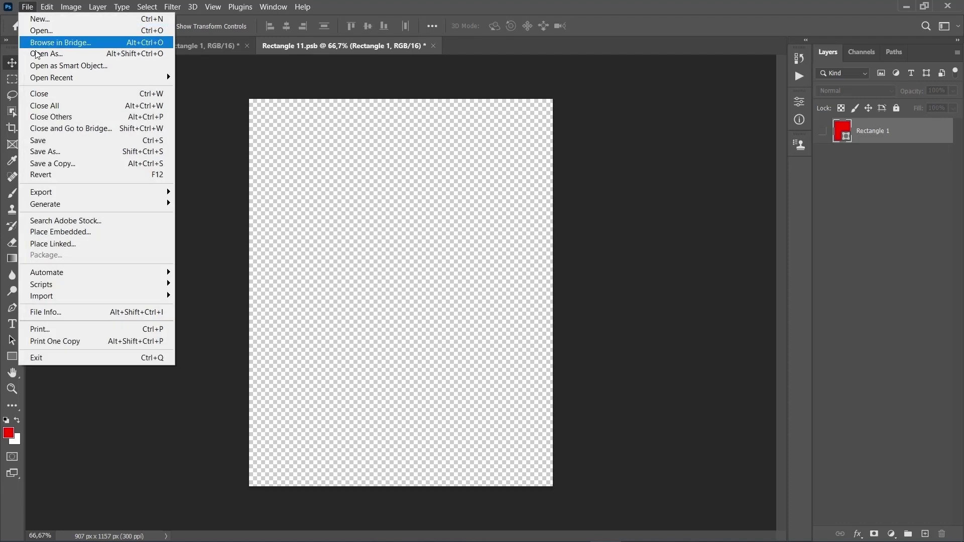
pyautogui.click(58, 232)
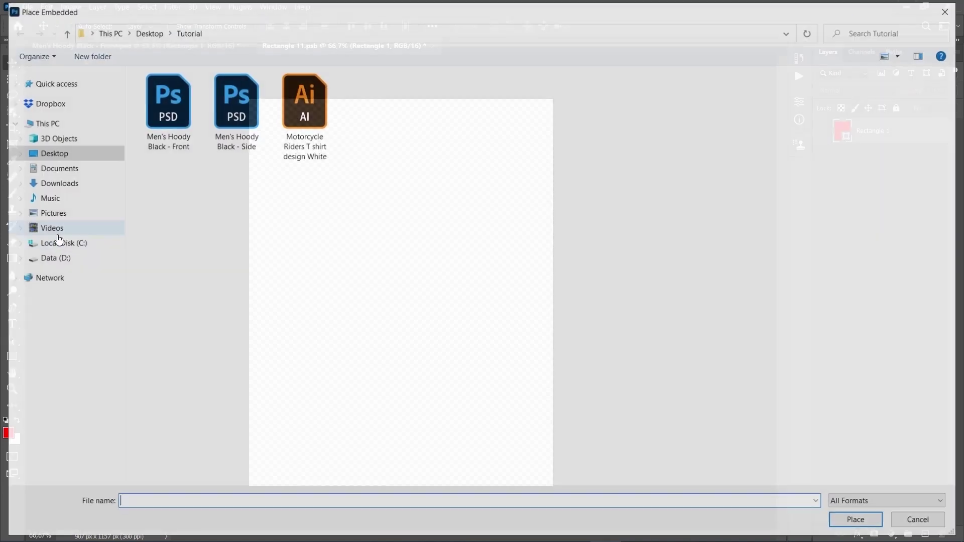
pyautogui.click(300, 144)
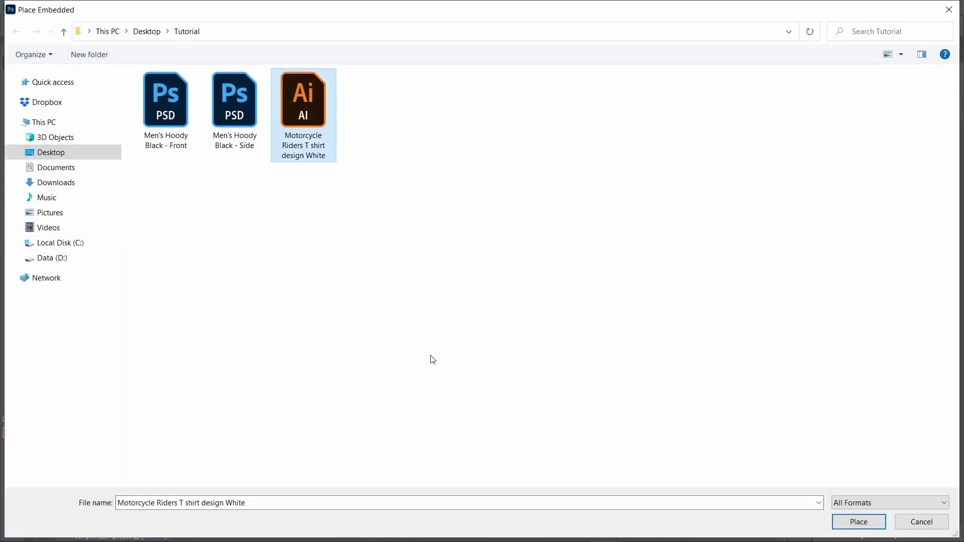
pyautogui.click(853, 522)
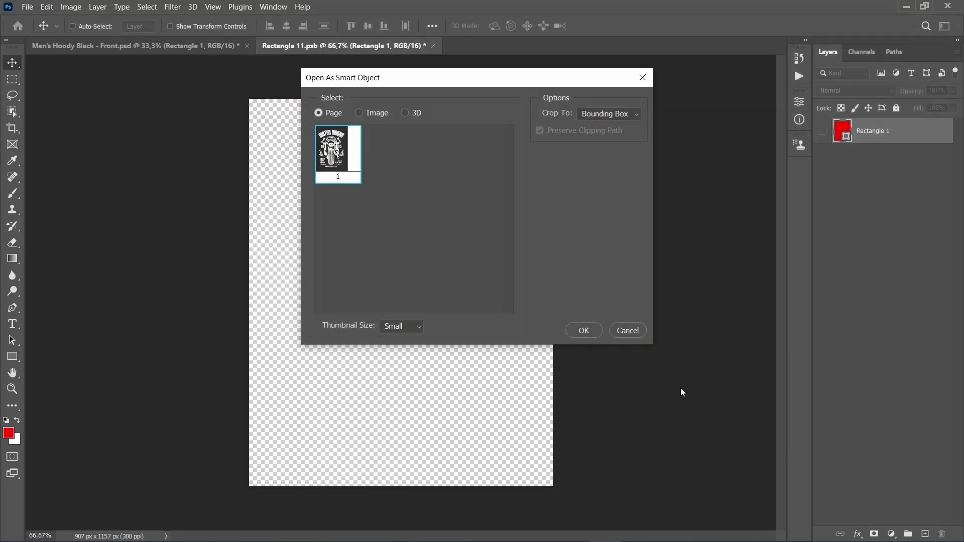
pyautogui.click(584, 331)
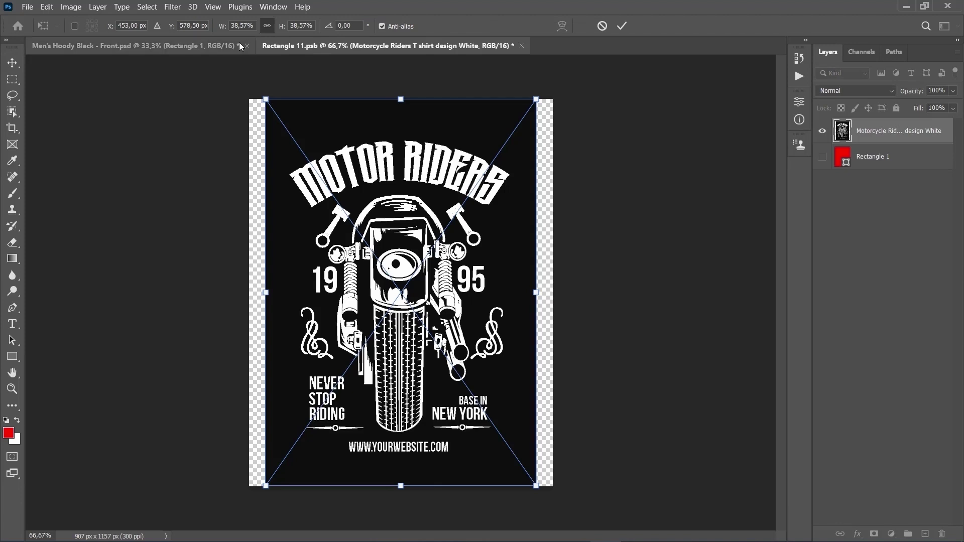
# - Scale the placed motorcycle design to 21,44% and align it to the canvas's horizontal center and top edge
pyautogui.write('21,44')
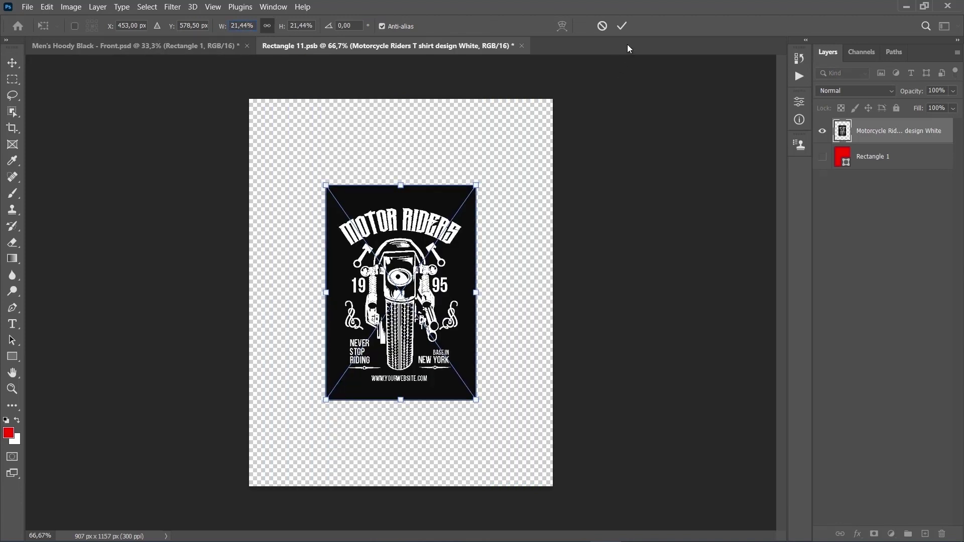
pyautogui.click(622, 26)
pyautogui.hotkey('ctrl', 'a')
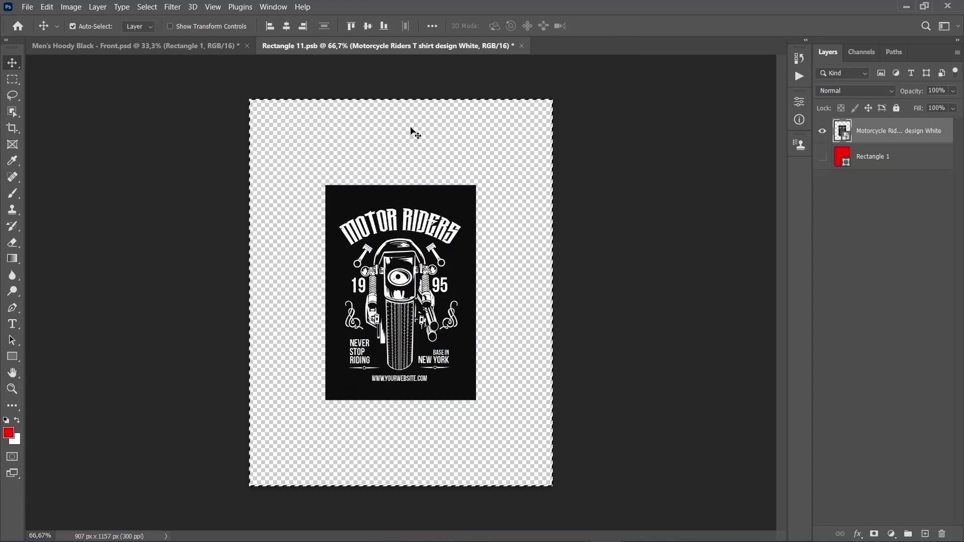
pyautogui.click(290, 26)
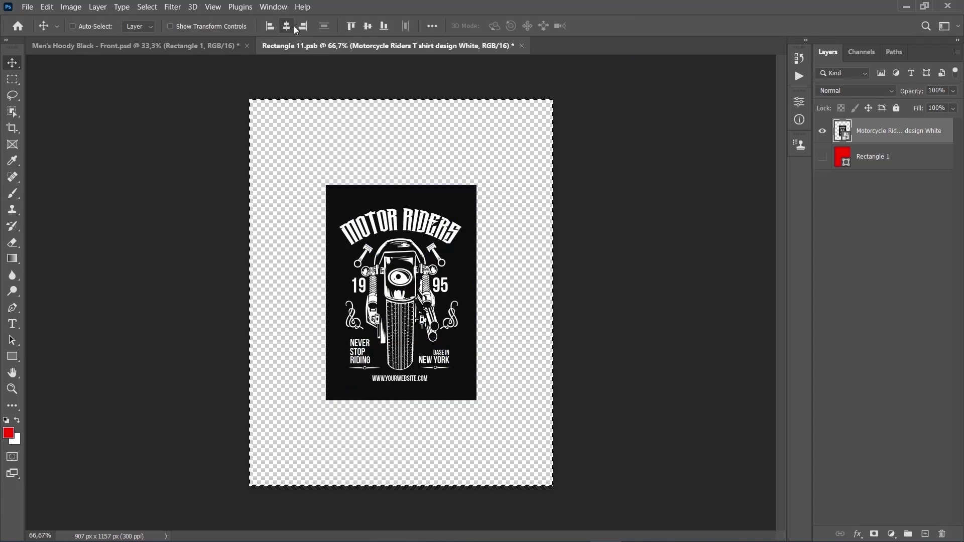
pyautogui.click(354, 29)
pyautogui.hotkey('ctrl', 'd')
# - Move the motorcycle design straight down from the canvas's top edge, leaving an empty margin above it
pyautogui.press('z')
pyautogui.click(392, 108)
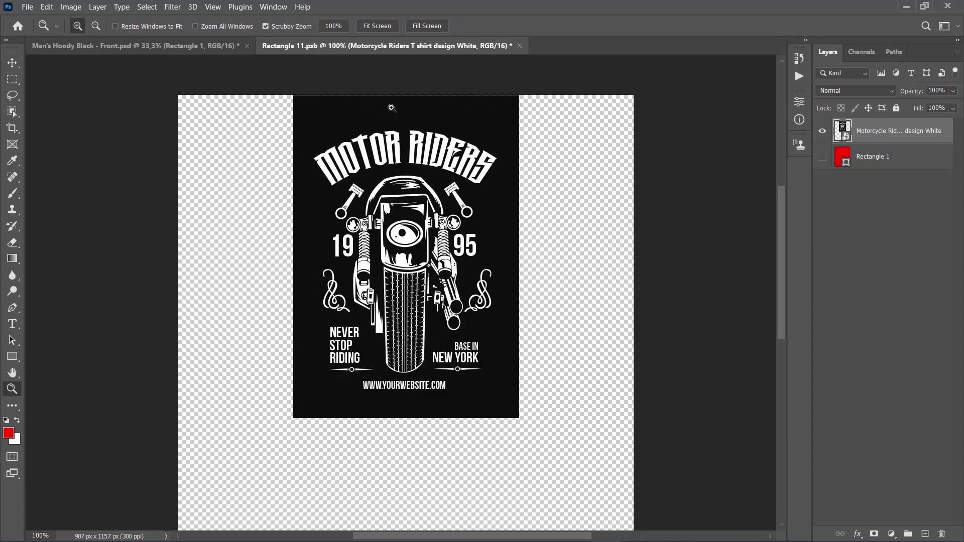
pyautogui.press('v')
pyautogui.moveTo(395, 113); pyautogui.dragTo(393, 173)
pyautogui.press('z')
pyautogui.keyDown('alt'); pyautogui.click(436, 175); pyautogui.keyUp('alt')
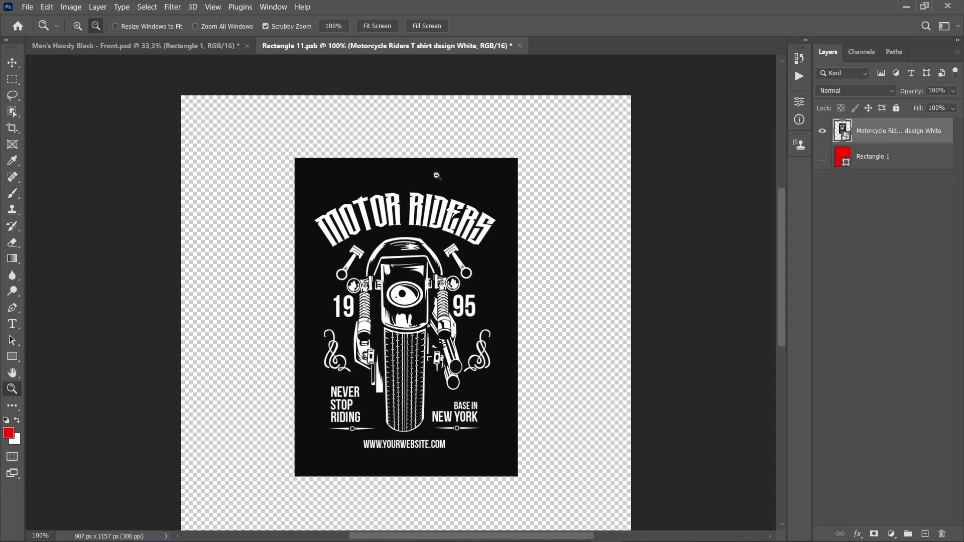
pyautogui.press('v')
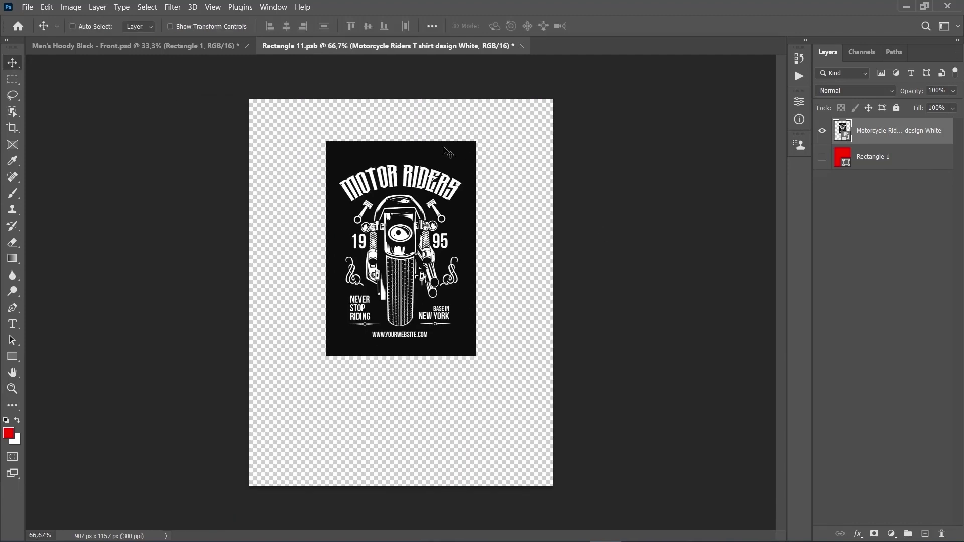
# - Save the smart object's contents and close them to return to the hoodie document
pyautogui.click(27, 7)
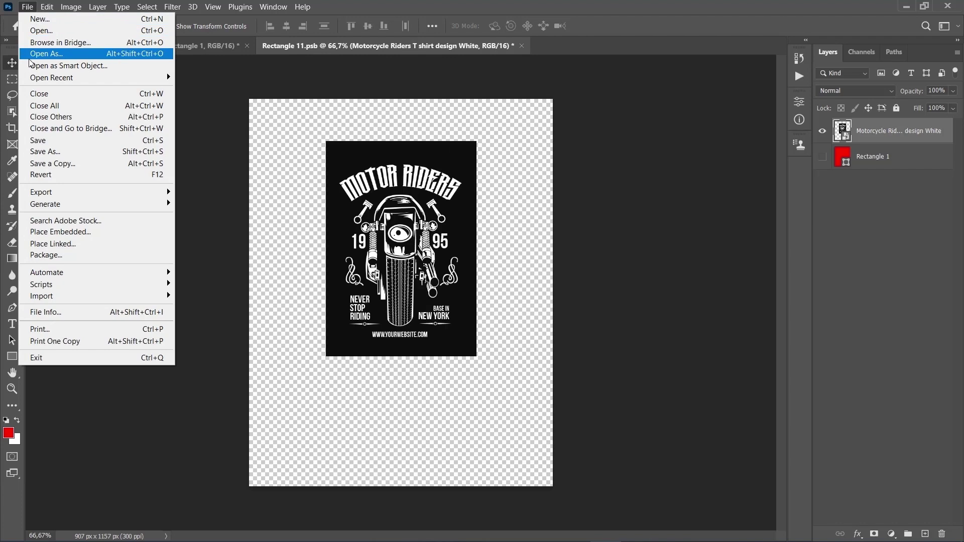
pyautogui.click(42, 144)
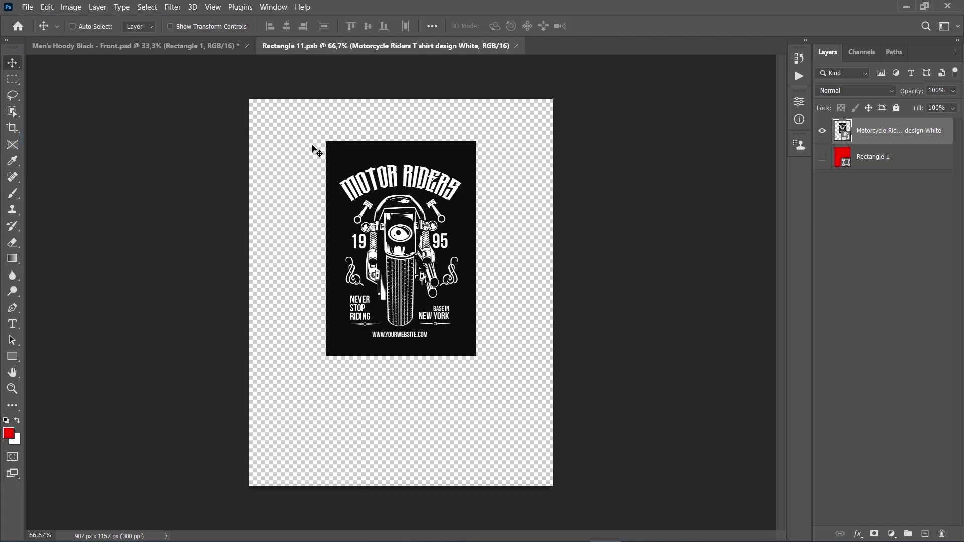
pyautogui.click(515, 46)
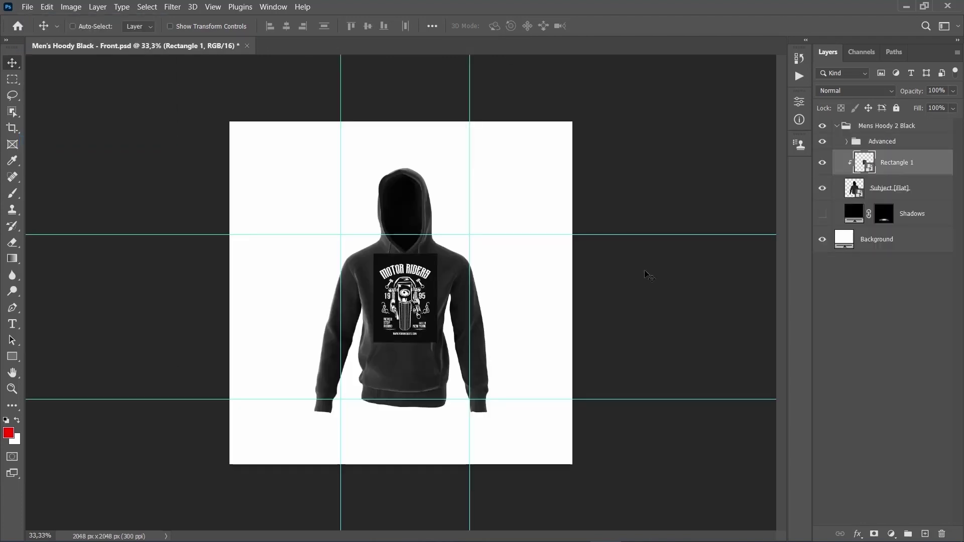
# - Set the Rectangle 1 layer's blend mode to Lighten and rename the layer Design
pyautogui.click(850, 92)
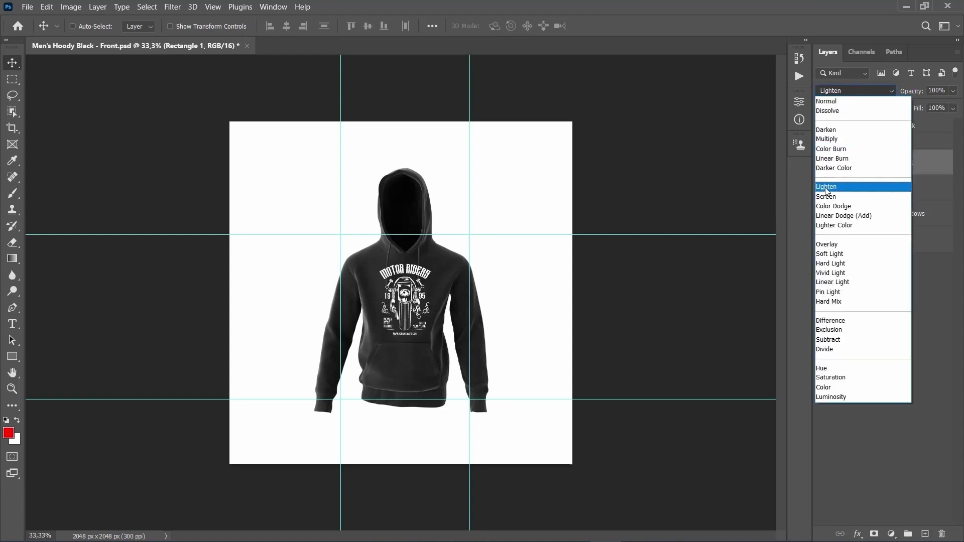
pyautogui.click(826, 188)
pyautogui.doubleClick(895, 162)
pyautogui.write('De')
pyautogui.press('Return')
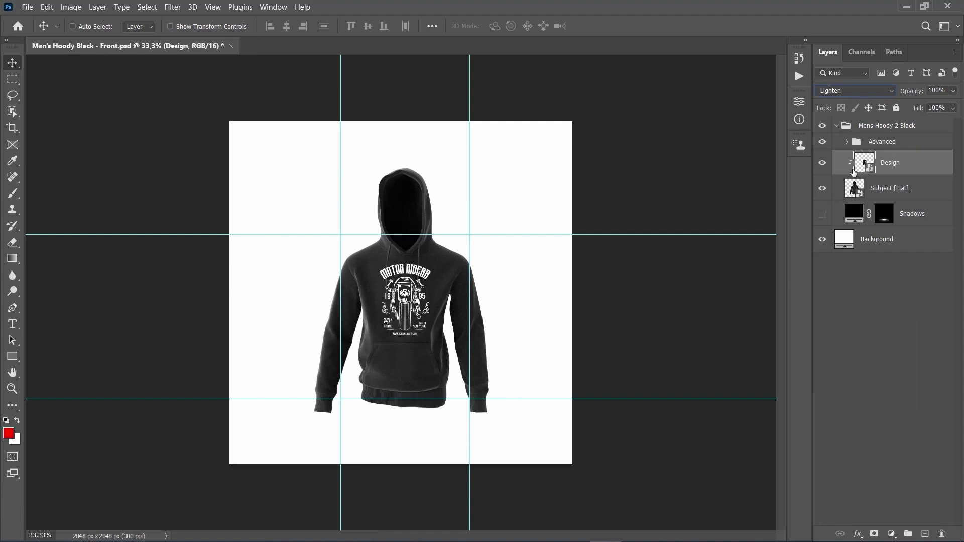
# - Label the Design layer yellow and save the hoodie document, hiding its guides
pyautogui.rightClick(823, 164)
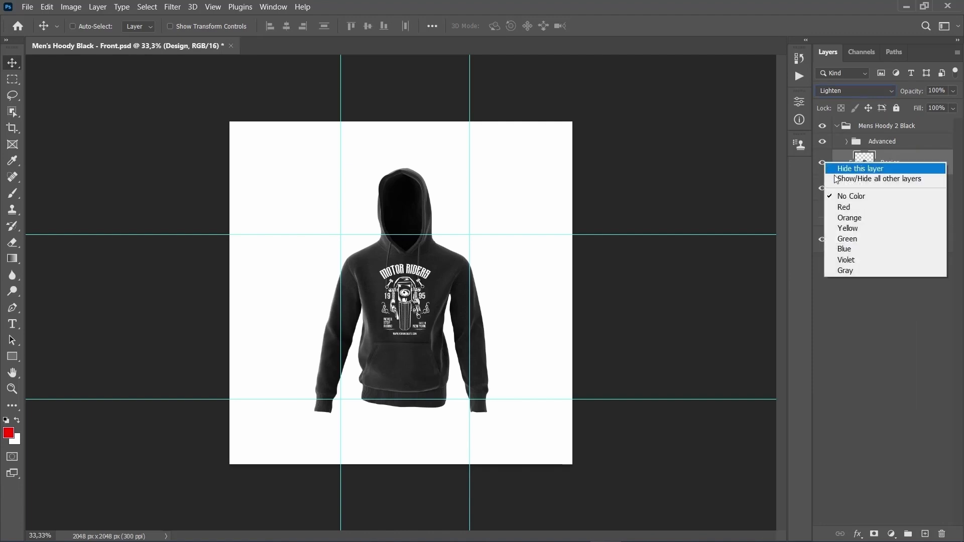
pyautogui.click(851, 232)
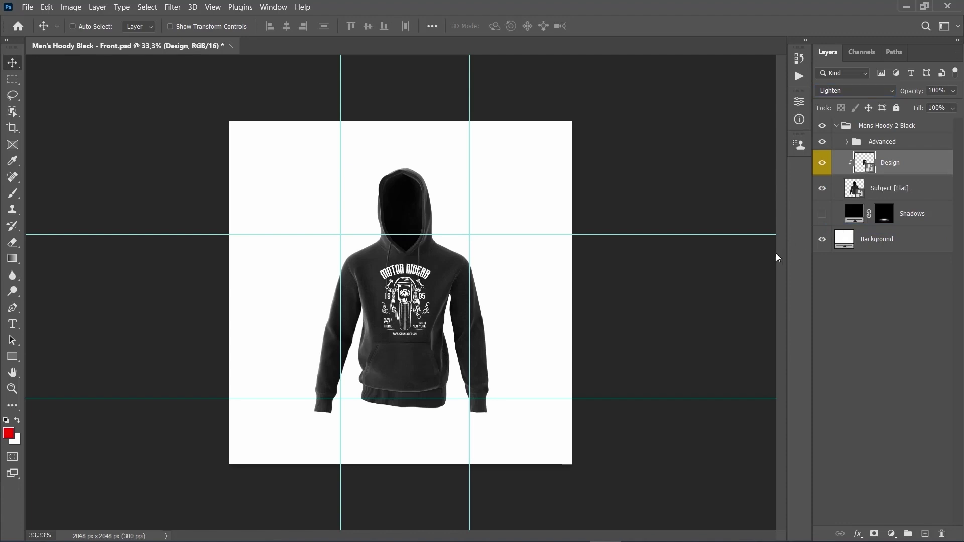
pyautogui.hotkey('ctrl', 's')
pyautogui.hotkey('ctrl', ';')
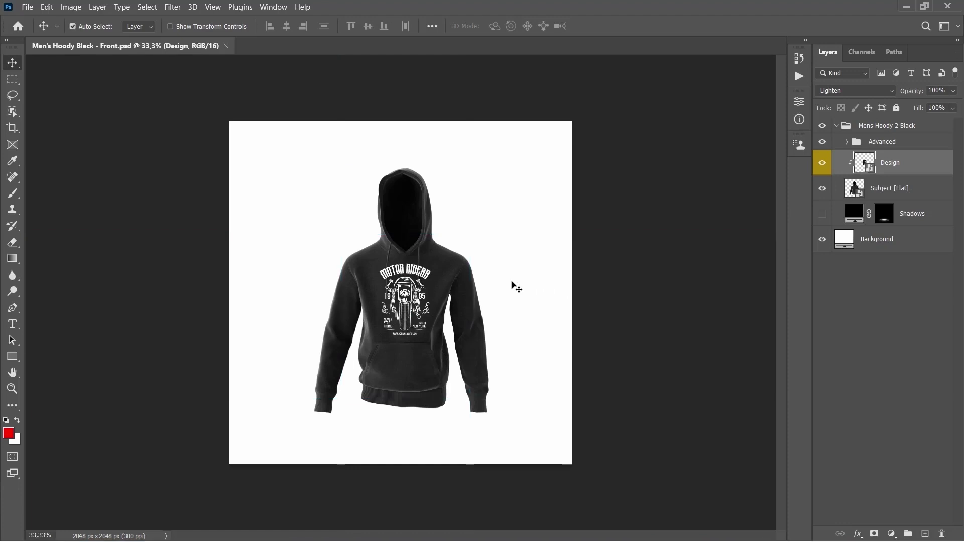
# - Duplicate the hoodie document under the suggested name Men's Hoody Black - Front copy
pyautogui.click(70, 7)
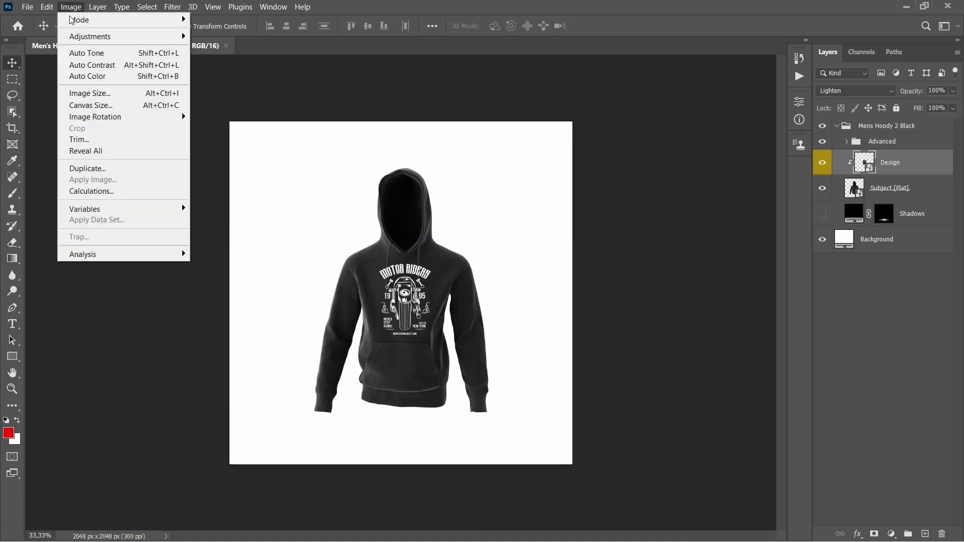
pyautogui.click(91, 172)
pyautogui.click(575, 169)
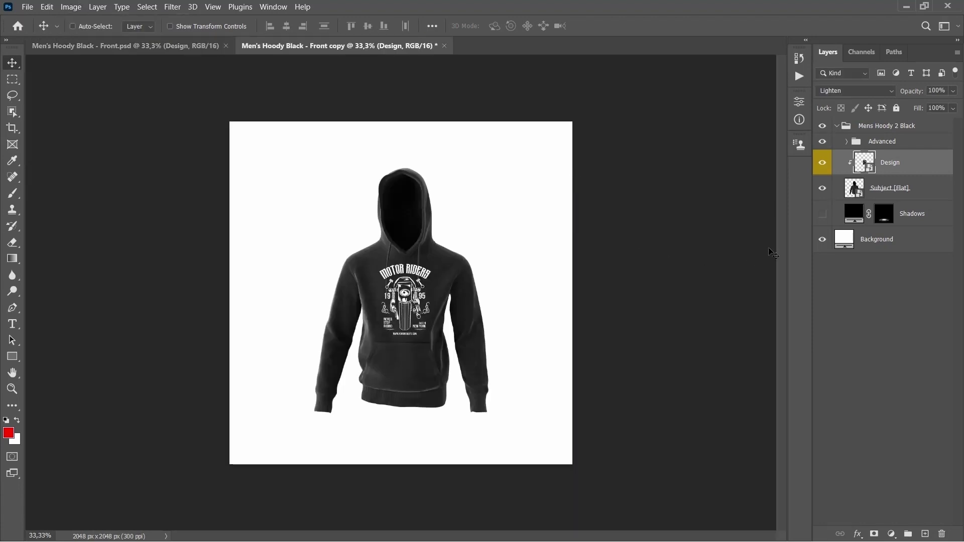
# - In the duplicate, hide the Design layer, show the Depth group inside Advanced, and select the Mens Hoody 2 Black group
pyautogui.click(823, 172)
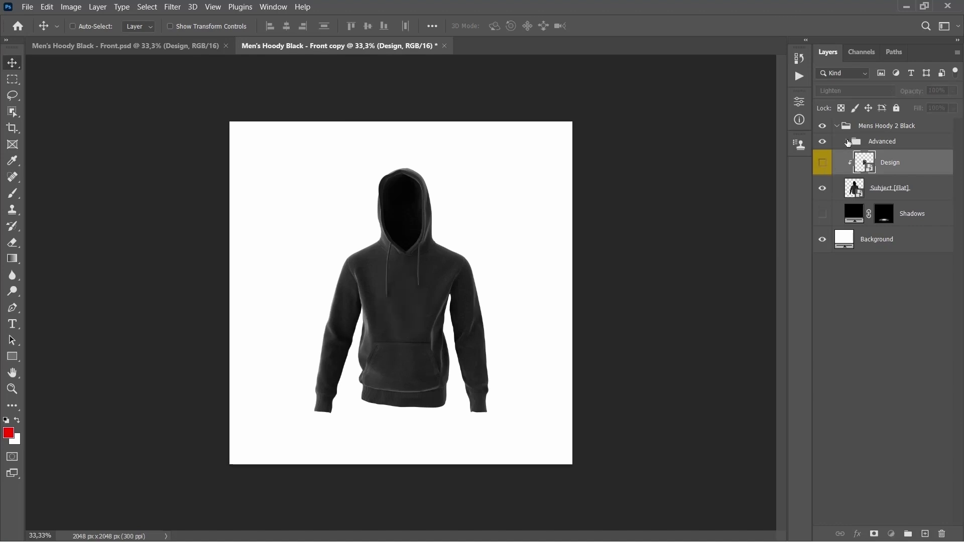
pyautogui.click(847, 142)
pyautogui.click(823, 164)
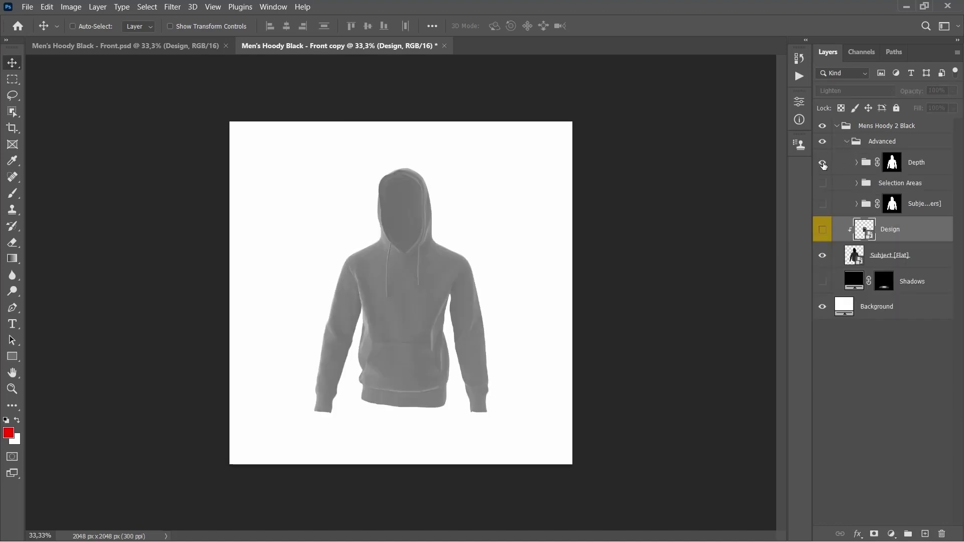
pyautogui.click(872, 128)
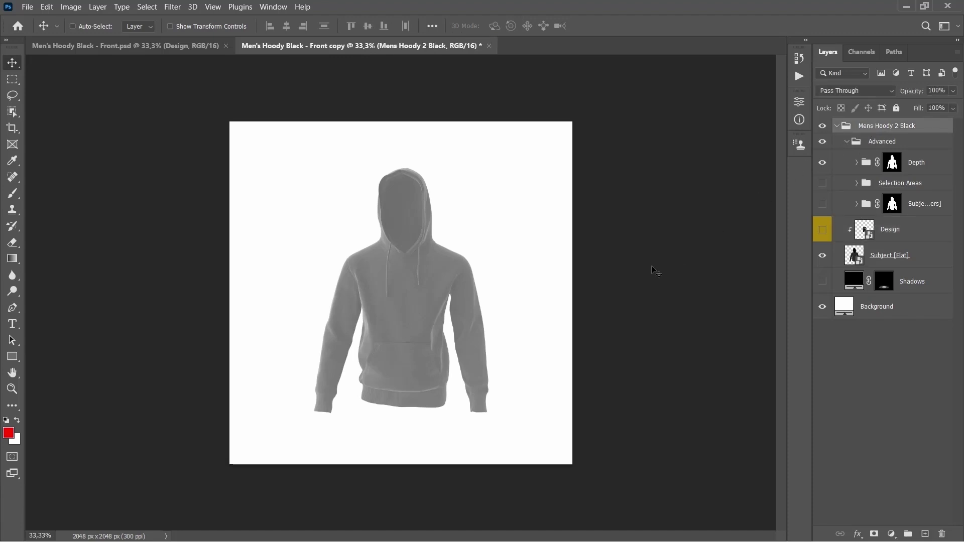
# - Stamp all visible layers into a new top layer and apply a Gaussian Blur with a radius of 5 pixels
pyautogui.hotkey('ctrl', 'shift', 'alt', 'e')
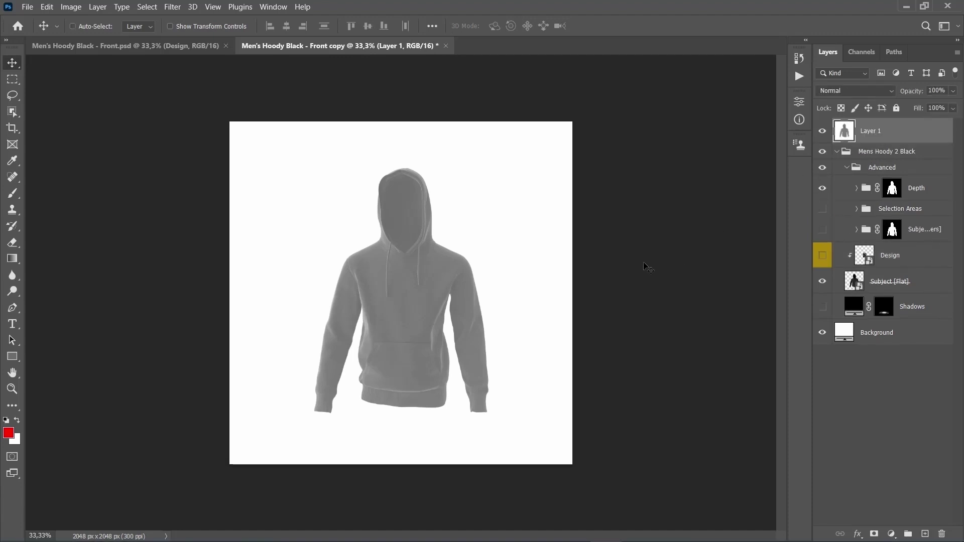
pyautogui.click(173, 6)
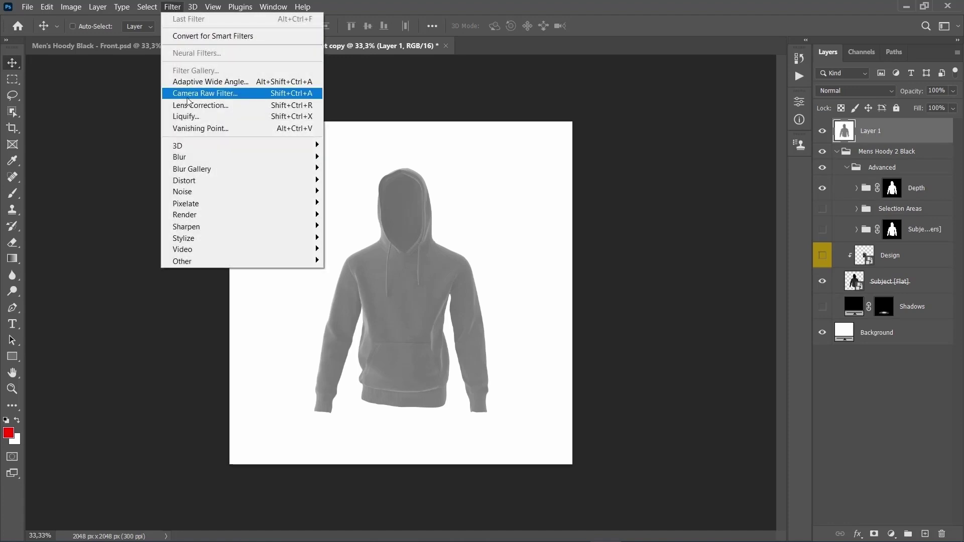
pyautogui.moveTo(310, 159)
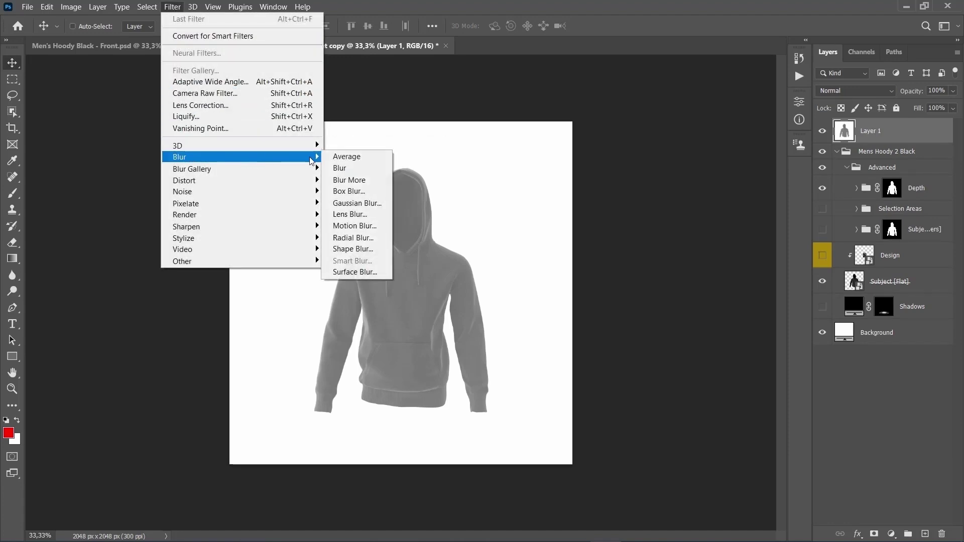
pyautogui.click(365, 207)
pyautogui.write('5')
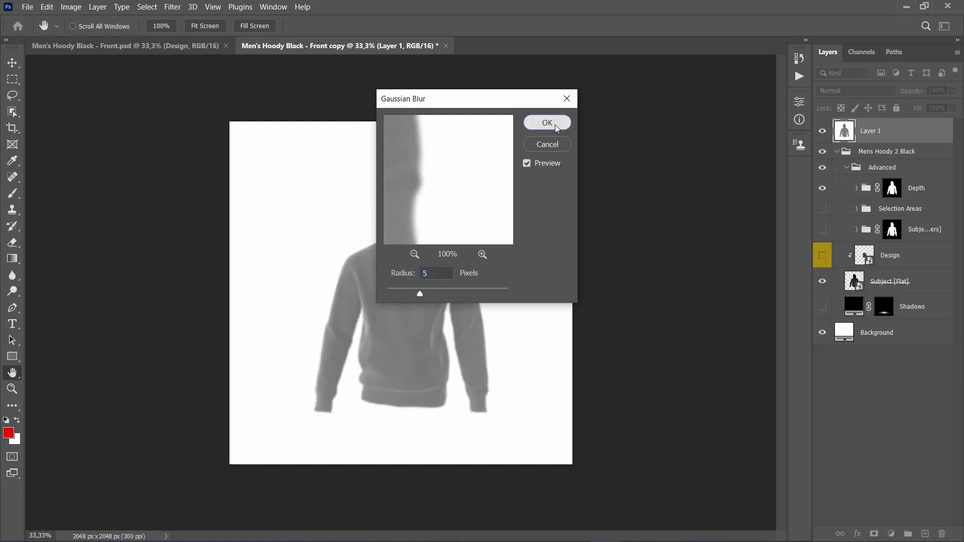
pyautogui.click(552, 124)
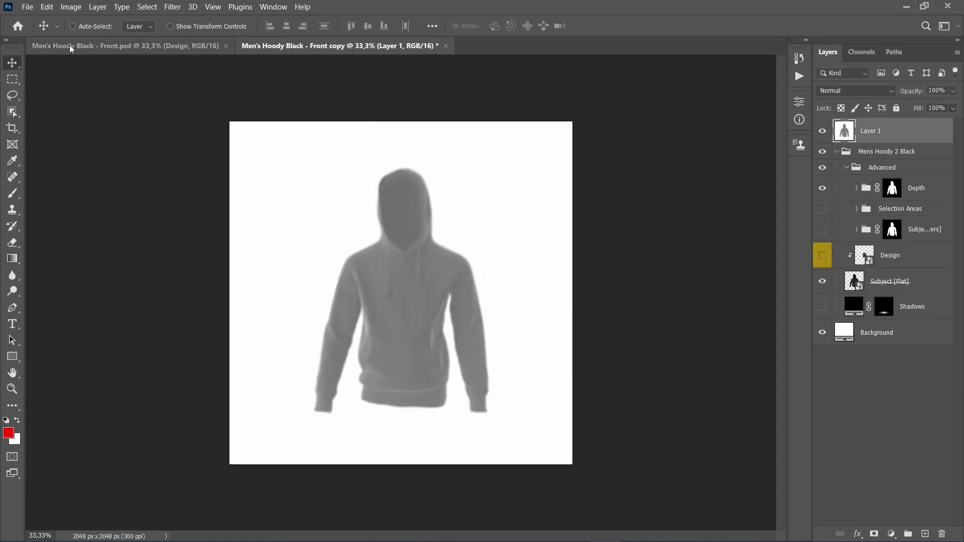
# - Convert the duplicate document to 8 bits per channel
pyautogui.click(70, 8)
pyautogui.moveTo(70, 21)
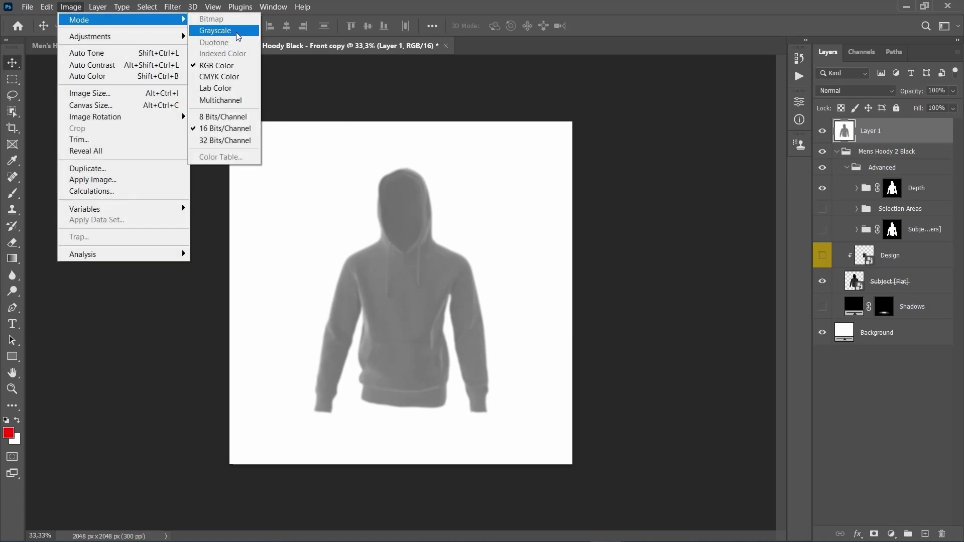
pyautogui.click(221, 122)
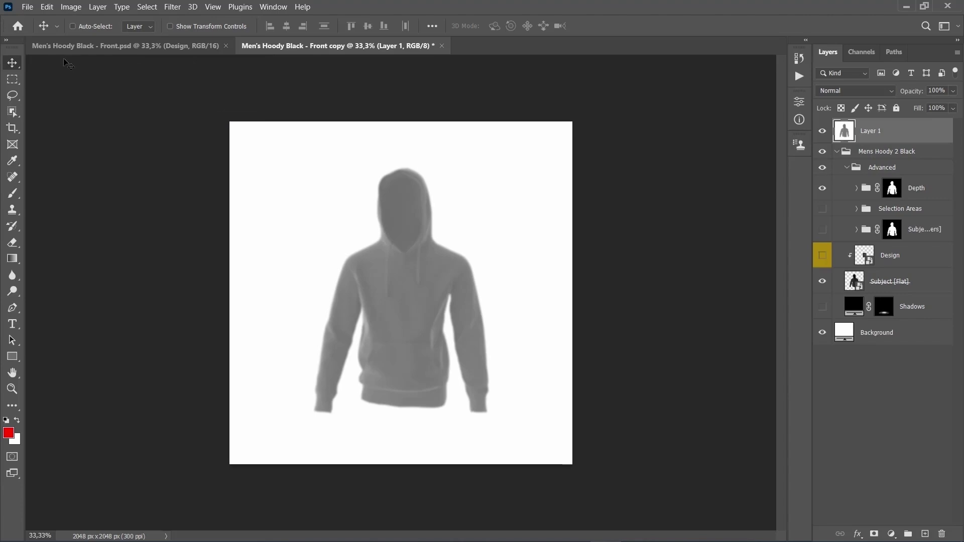
# - Save the duplicate as the PSD Men's Hoody Black - Front Displace with maximized compatibility, and close it
pyautogui.click(27, 7)
pyautogui.moveTo(37, 83)
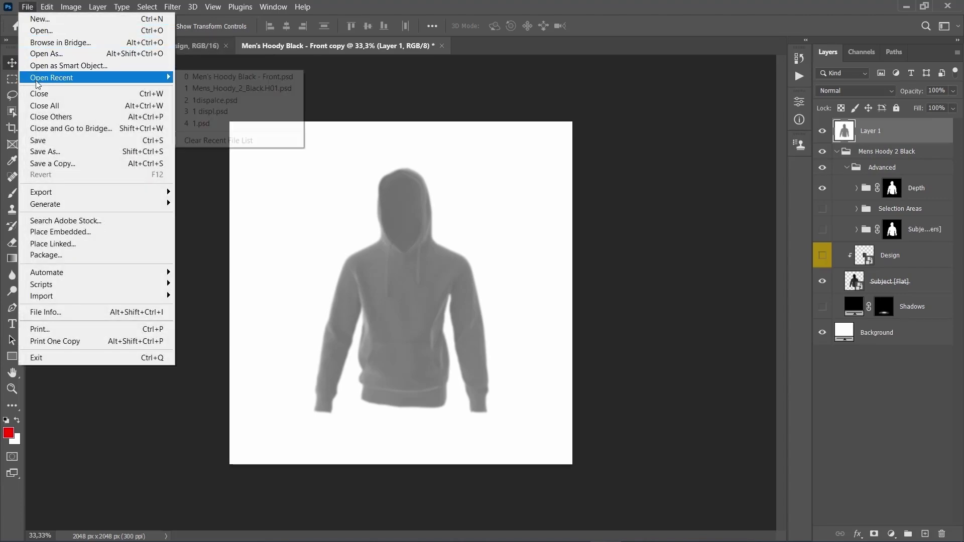
pyautogui.click(46, 152)
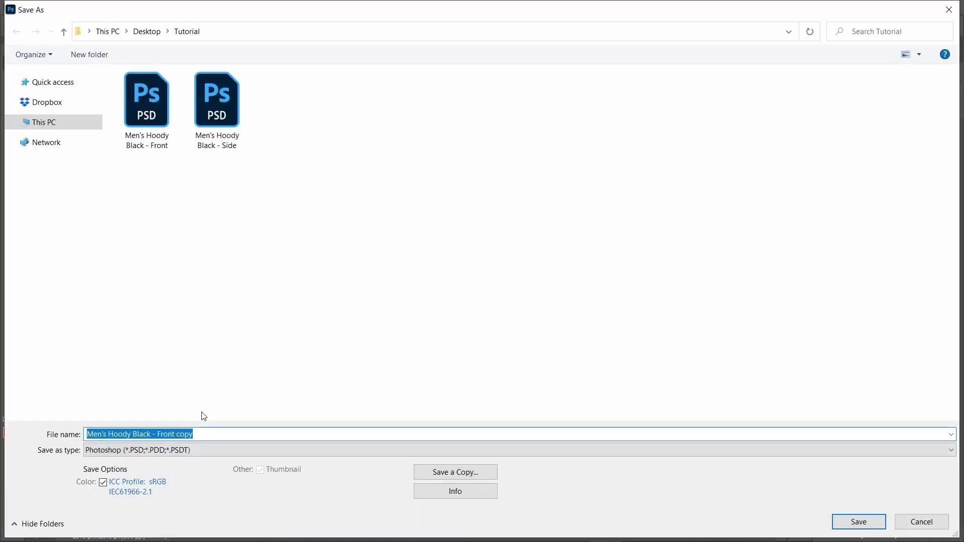
pyautogui.doubleClick(181, 434)
pyautogui.write('Displace')
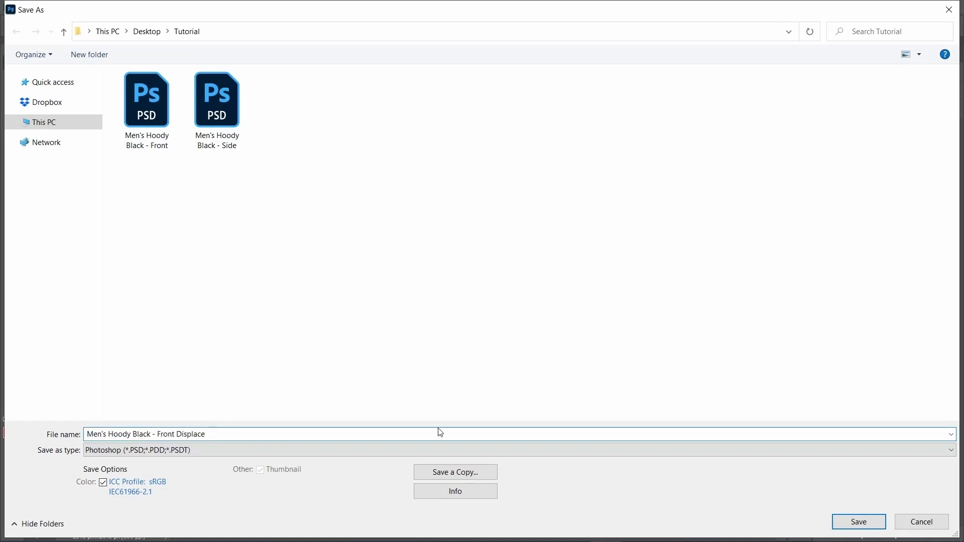
pyautogui.click(840, 525)
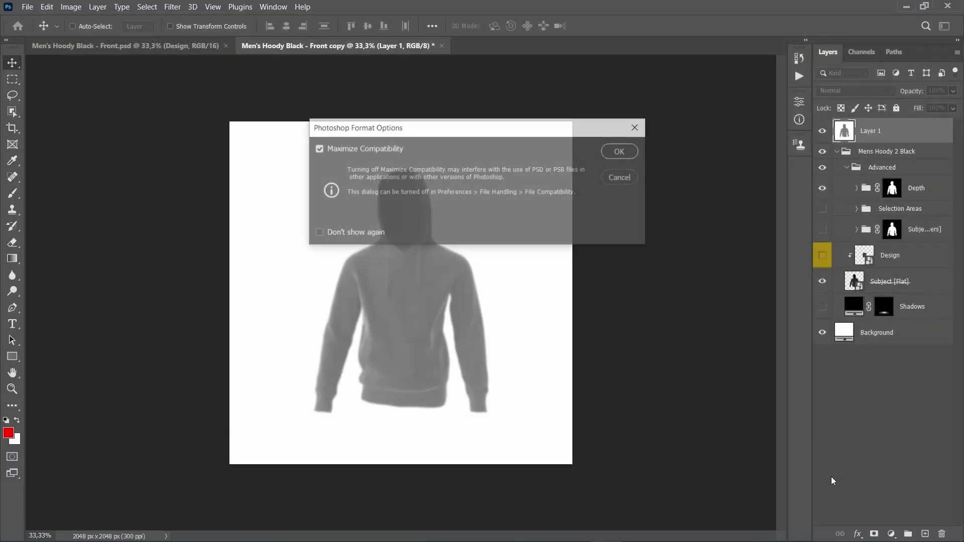
pyautogui.click(621, 152)
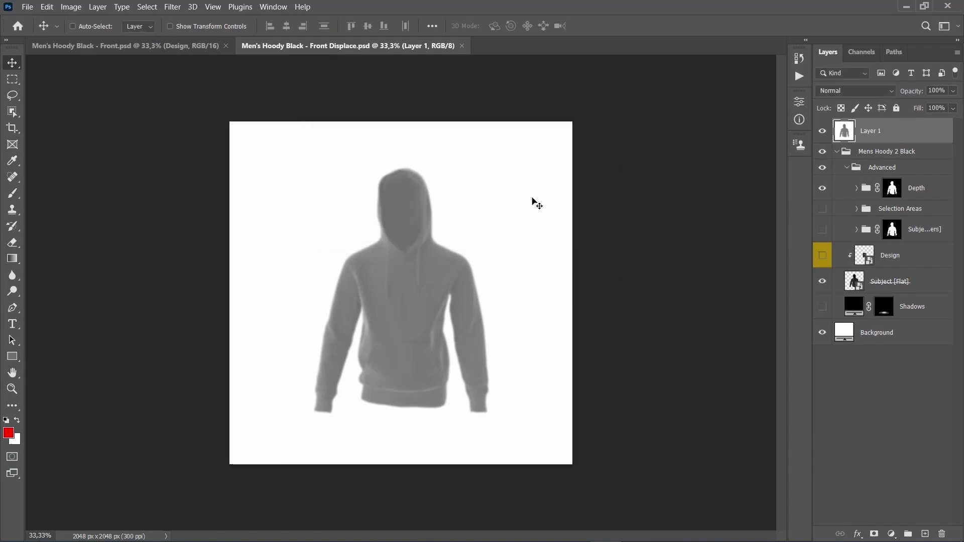
pyautogui.click(461, 46)
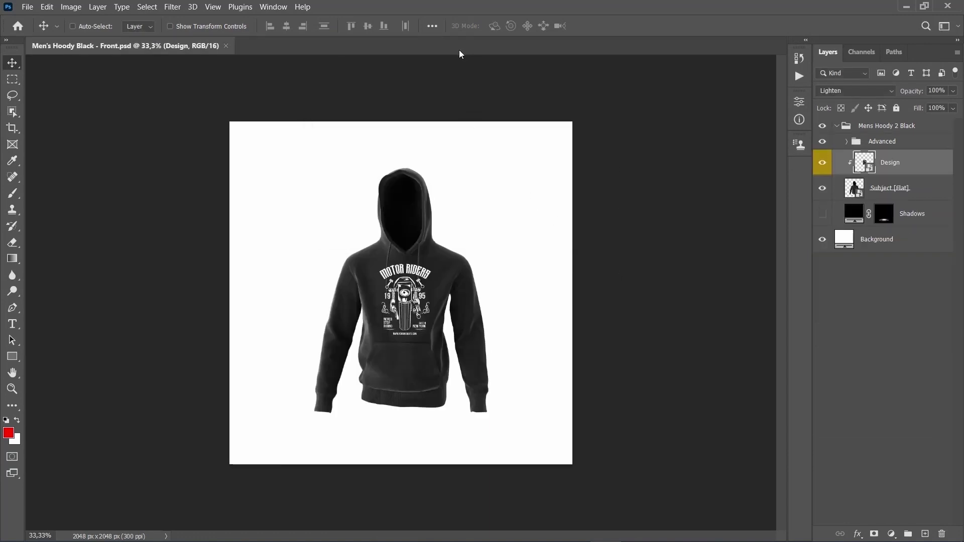
# - Apply a Displace filter to the Design layer with horizontal and vertical scale 25, using Men's Hoody Black - Front Displace as the map
pyautogui.click(173, 7)
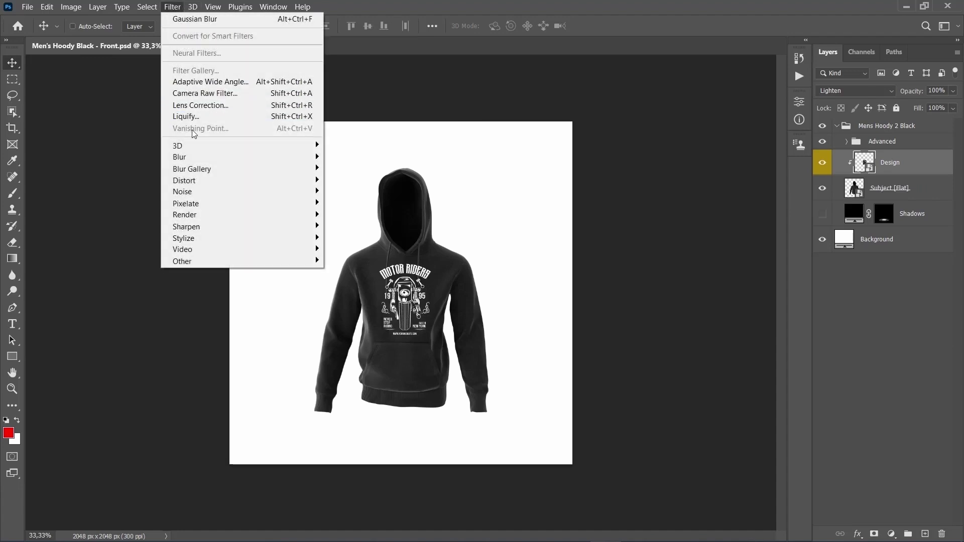
pyautogui.moveTo(230, 180)
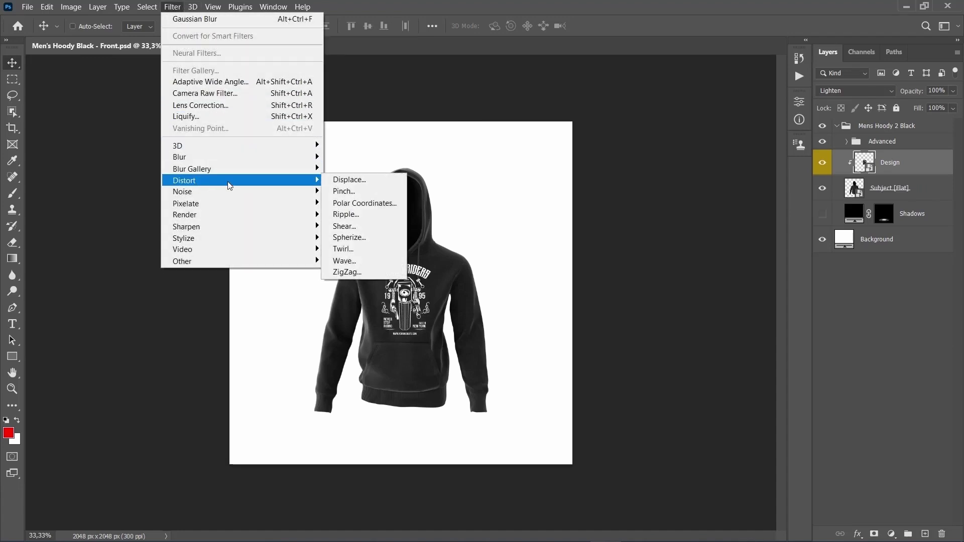
pyautogui.click(354, 185)
pyautogui.write('25')
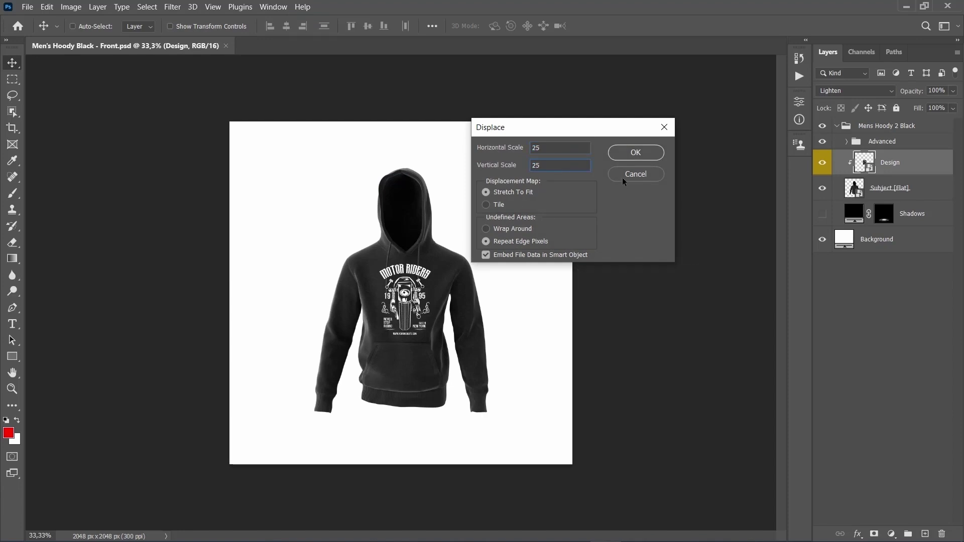
pyautogui.click(631, 157)
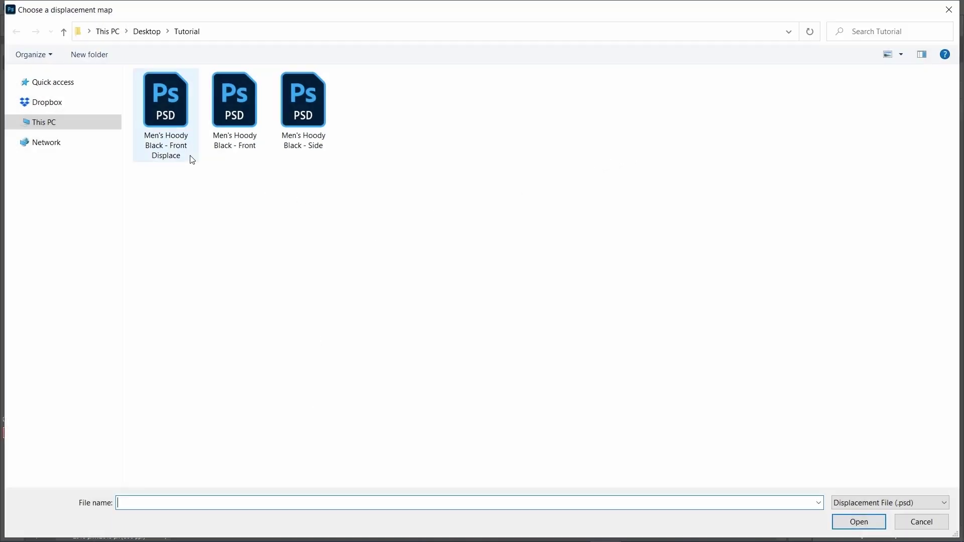
pyautogui.click(176, 139)
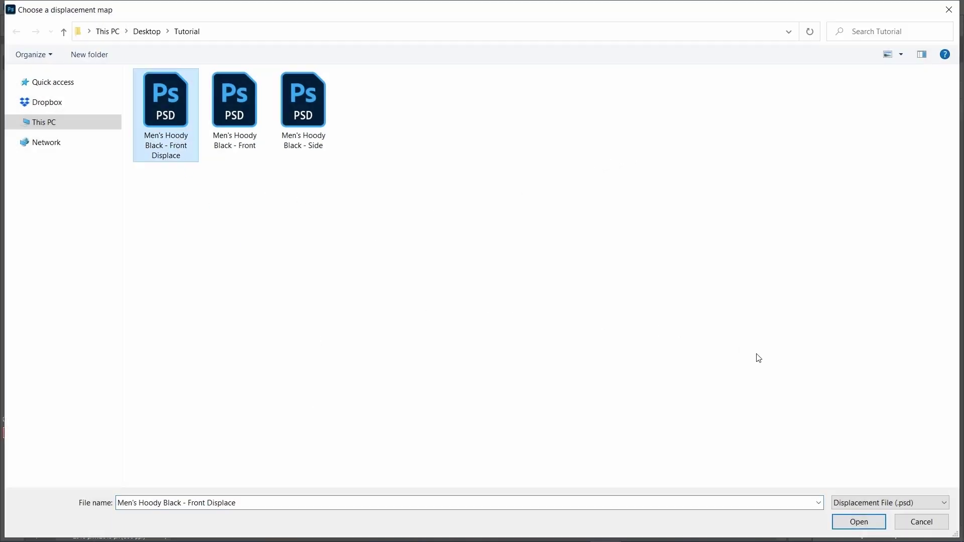
pyautogui.click(856, 519)
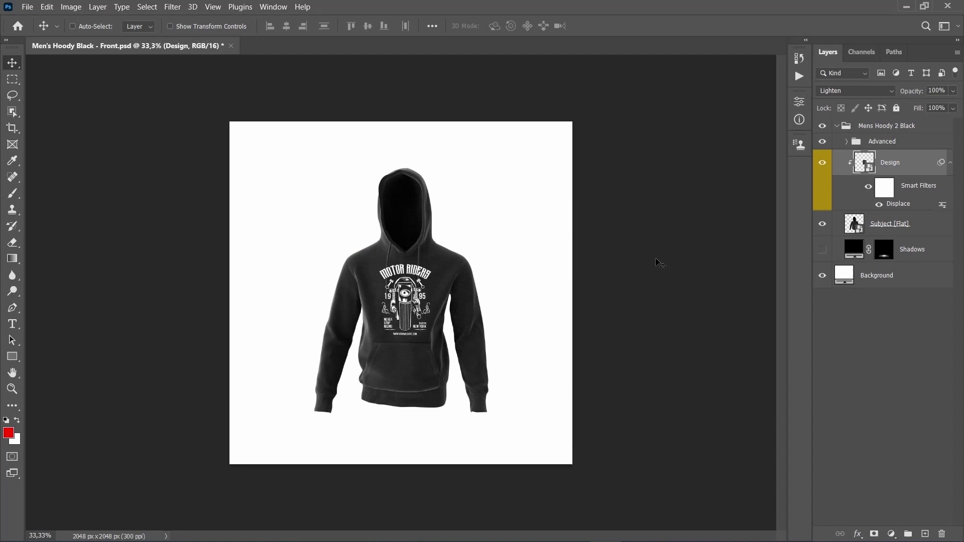
# - Add a layer mask that reveals all to the Design layer
pyautogui.click(97, 7)
pyautogui.moveTo(99, 24)
pyautogui.moveTo(129, 192)
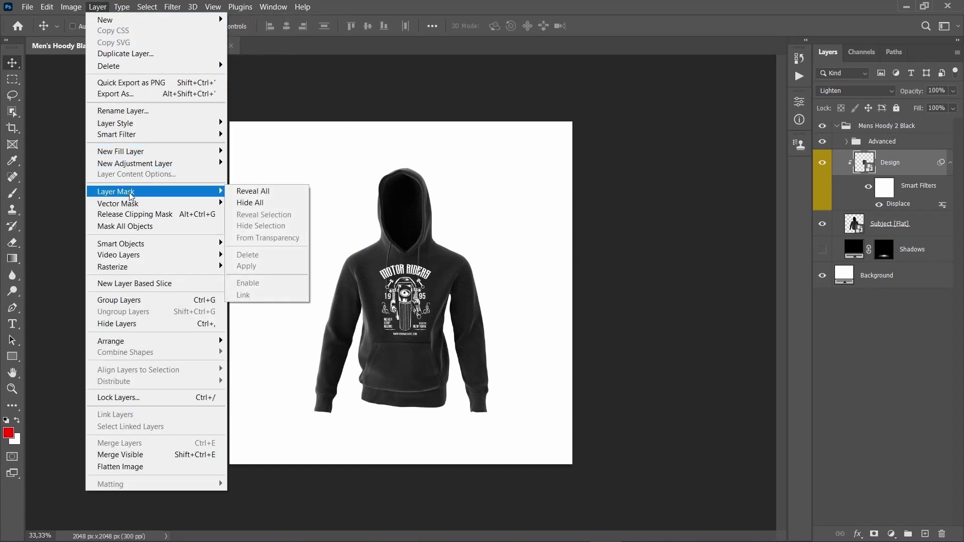
pyautogui.click(256, 198)
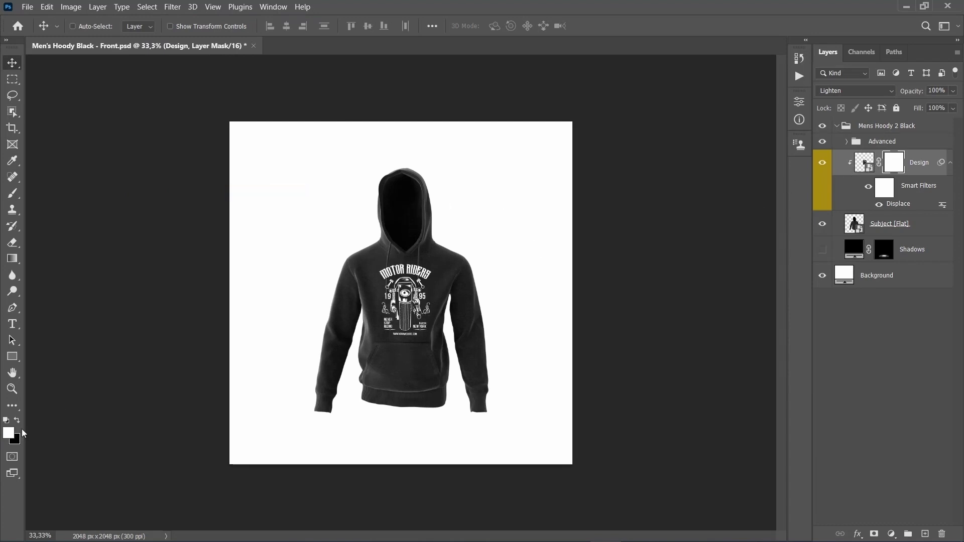
# - With a black 10 px Soft Round brush, mask out the MOTOR lettering where it covers the left drawstring
pyautogui.press('x')
pyautogui.press('b')
pyautogui.rightClick(366, 271)
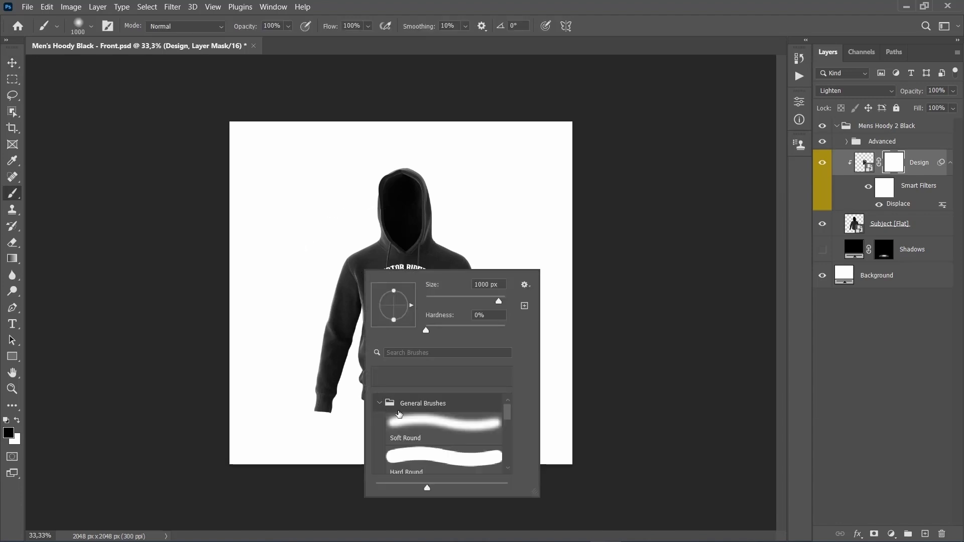
pyautogui.doubleClick(402, 423)
pyautogui.press('[')
pyautogui.press('[')
pyautogui.press('[')
pyautogui.press('[')
pyautogui.press('[')
pyautogui.press('[')
pyautogui.press('[')
pyautogui.press('[')
pyautogui.press('[')
pyautogui.press('[')
pyautogui.press('[')
pyautogui.press('[')
pyautogui.press('[')
pyautogui.press('[')
pyautogui.press('[')
pyautogui.press('[')
pyautogui.press('[')
pyautogui.press('[')
pyautogui.press('[')
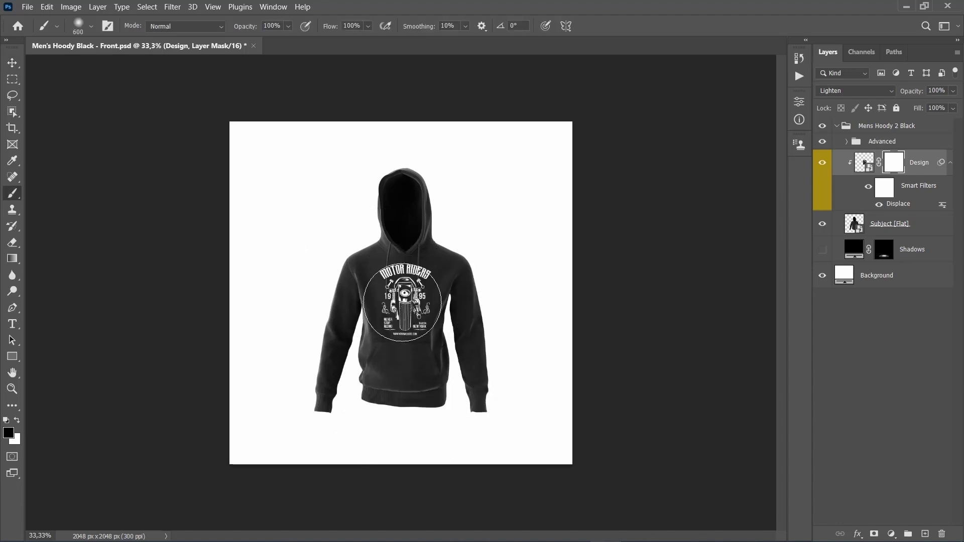
pyautogui.scroll(6, 394, 282)
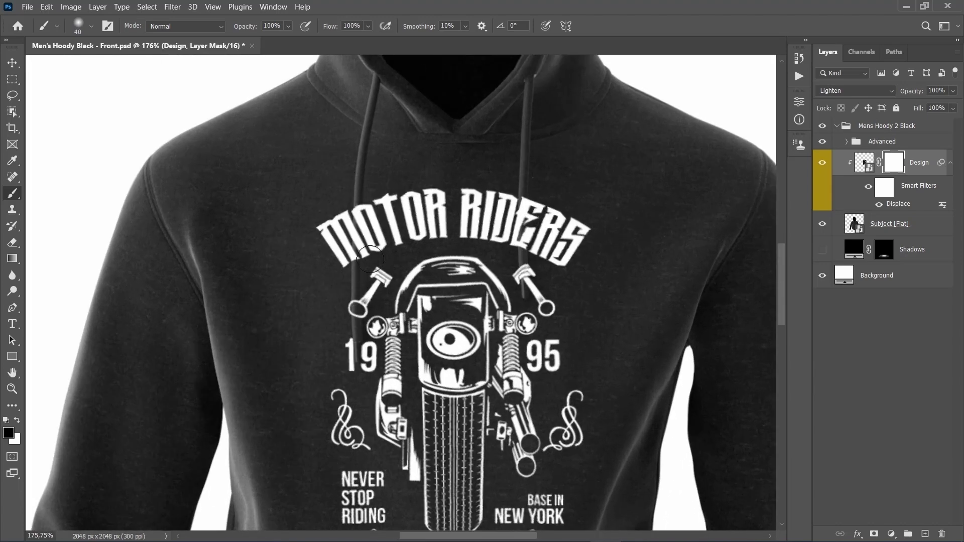
pyautogui.press('[')
pyautogui.press('[')
pyautogui.press('[')
pyautogui.press('[')
pyautogui.press('[')
pyautogui.press('[')
pyautogui.press('[')
pyautogui.press('[')
pyautogui.scroll(4, 343, 222)
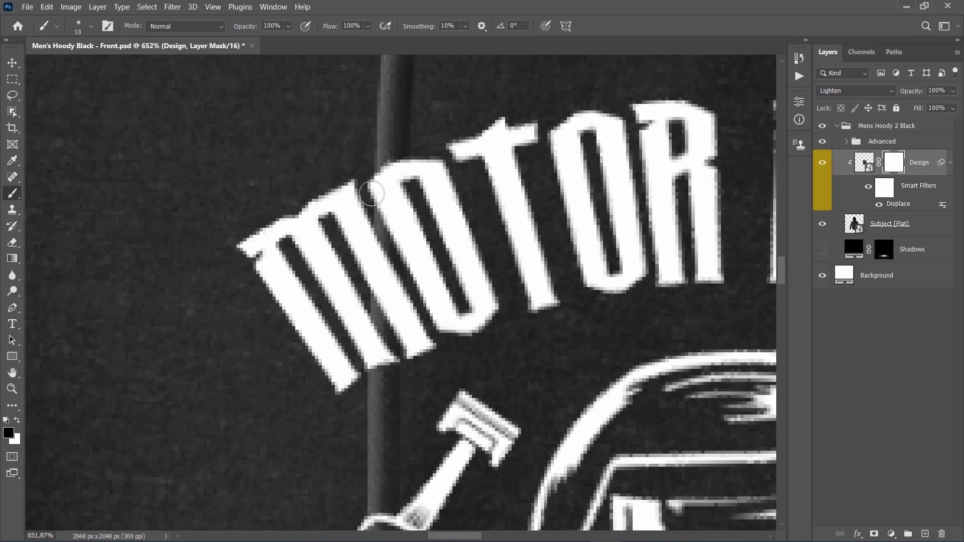
pyautogui.moveTo(388, 174)
pyautogui.mouseDown()
pyautogui.moveTo(396, 216)
pyautogui.moveTo(387, 165)
pyautogui.moveTo(381, 236)
pyautogui.moveTo(394, 114)
pyautogui.moveTo(393, 261)
pyautogui.moveTo(382, 272)
pyautogui.moveTo(380, 237)
pyautogui.moveTo(377, 283)
pyautogui.moveTo(390, 228)
pyautogui.mouseUp()
# - Mask out the remaining artwork over both drawstrings with a 6 px brush, and unlink the mask from the Design layer
pyautogui.press('[')
pyautogui.scroll(-1, 387, 166)
pyautogui.scroll(-1, 387, 271)
pyautogui.scroll(-2, 389, 228)
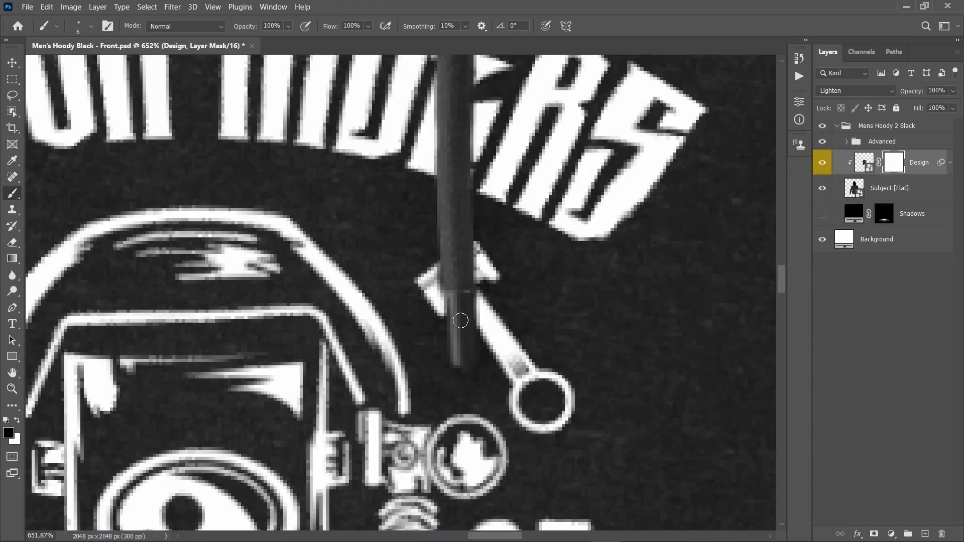
pyautogui.press('z')
pyautogui.rightClick(419, 249)
pyautogui.click(425, 256)
pyautogui.hotkey('ctrl', '-')
pyautogui.press('v')
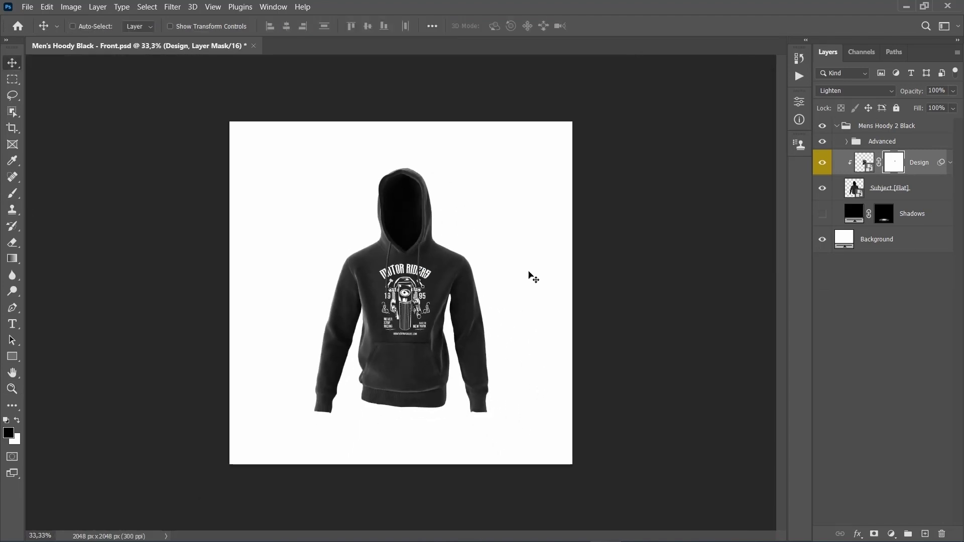
# - Select the Design smart object instead of its mask and start a Warp transform on it
pyautogui.click(864, 166)
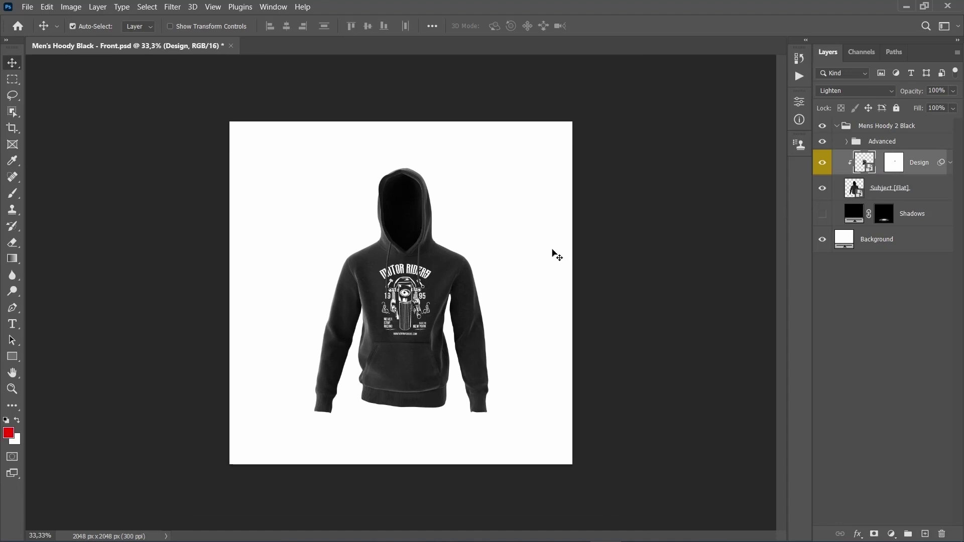
pyautogui.hotkey('ctrl', 't')
pyautogui.click(507, 226)
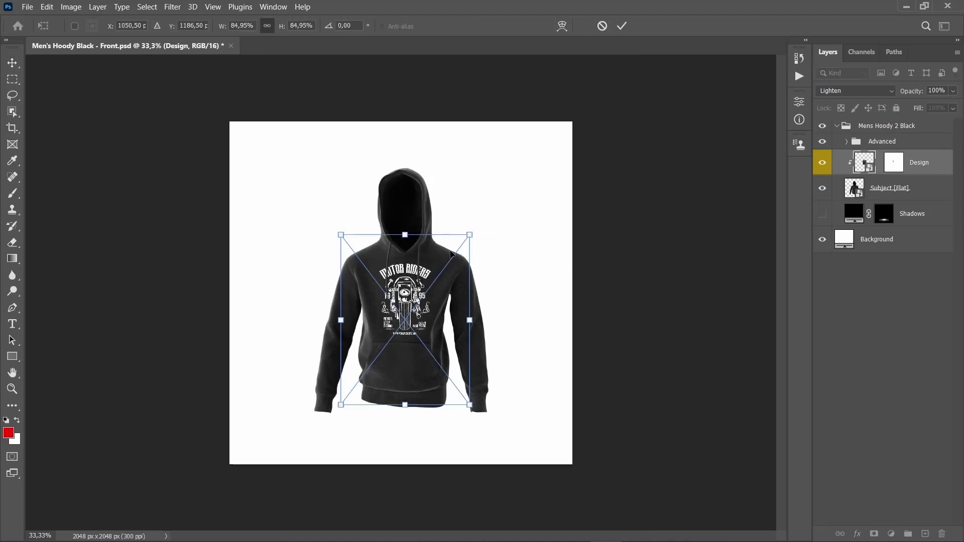
pyautogui.rightClick(438, 250)
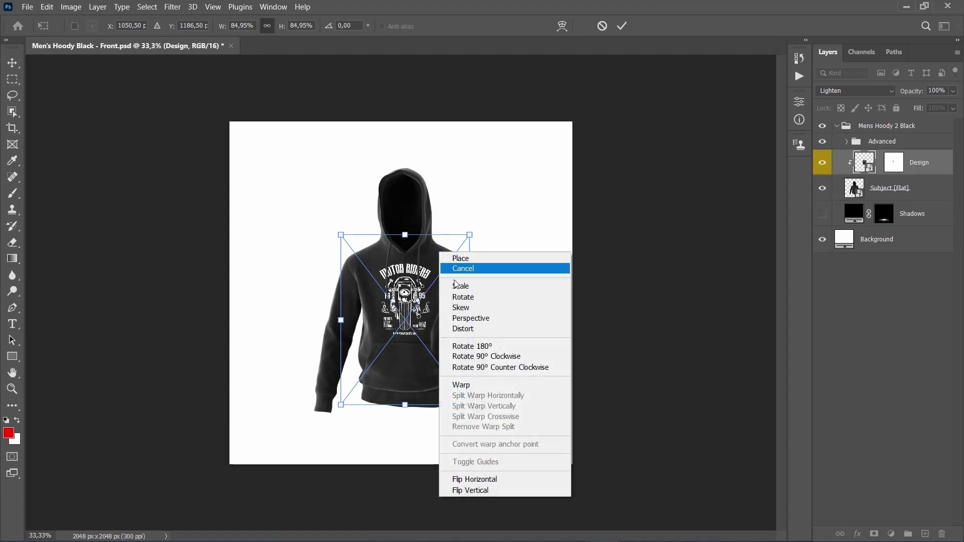
pyautogui.click(467, 390)
pyautogui.scroll(5, 411, 384)
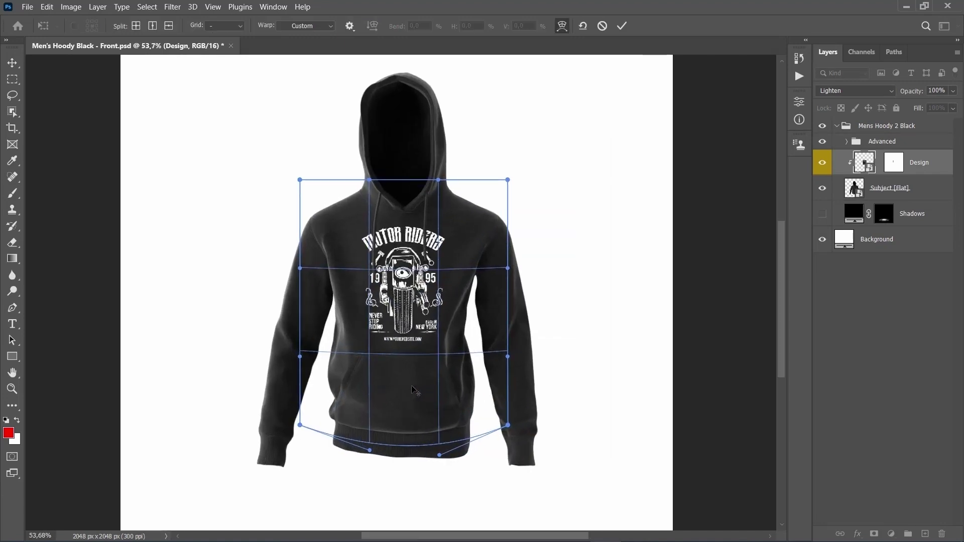
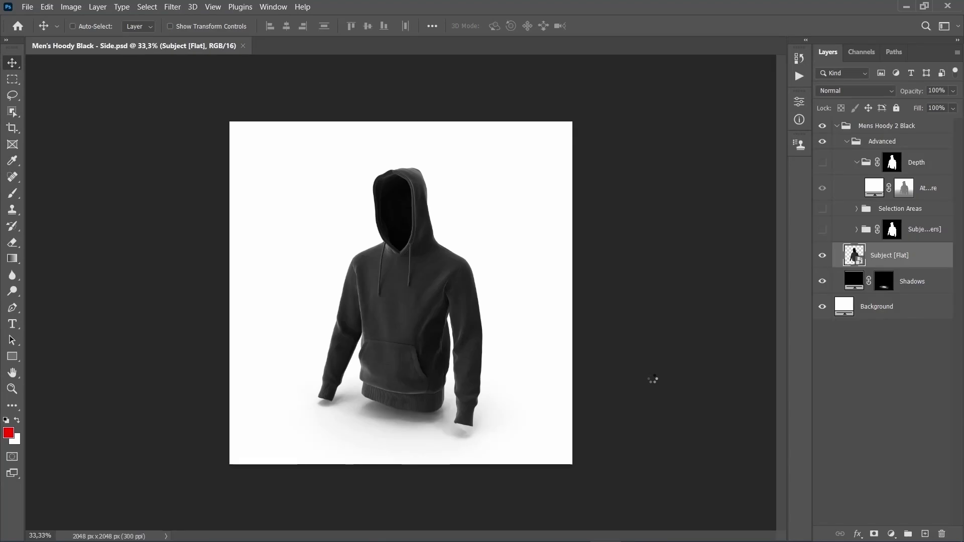
# - Hide the Shadows layer and collapse the Advanced group, leaving the Subject [Flat] layer selected
pyautogui.click(822, 283)
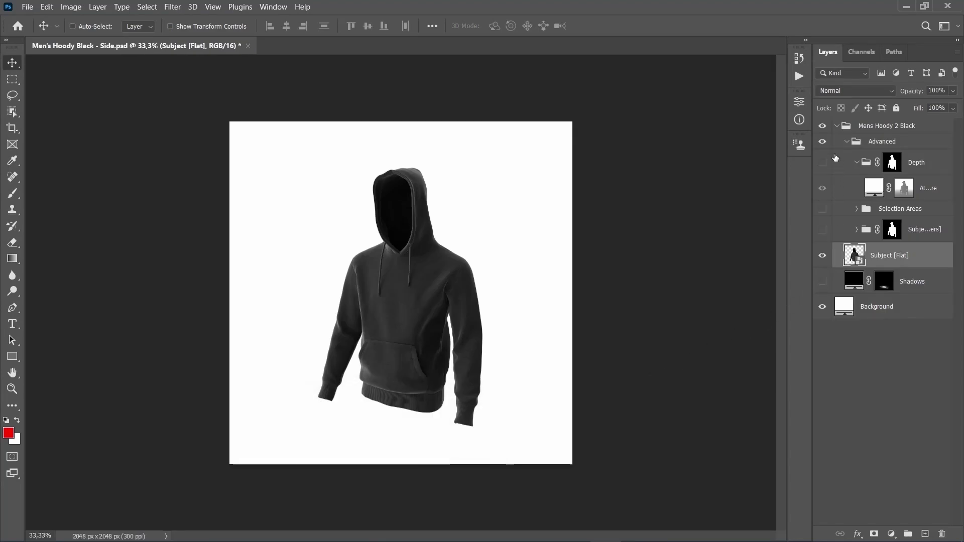
pyautogui.click(837, 126)
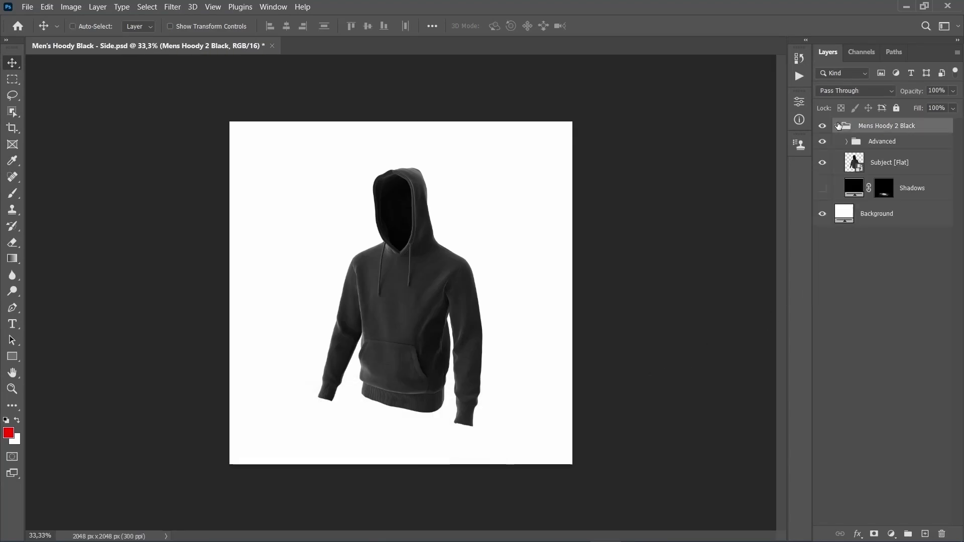
pyautogui.click(882, 171)
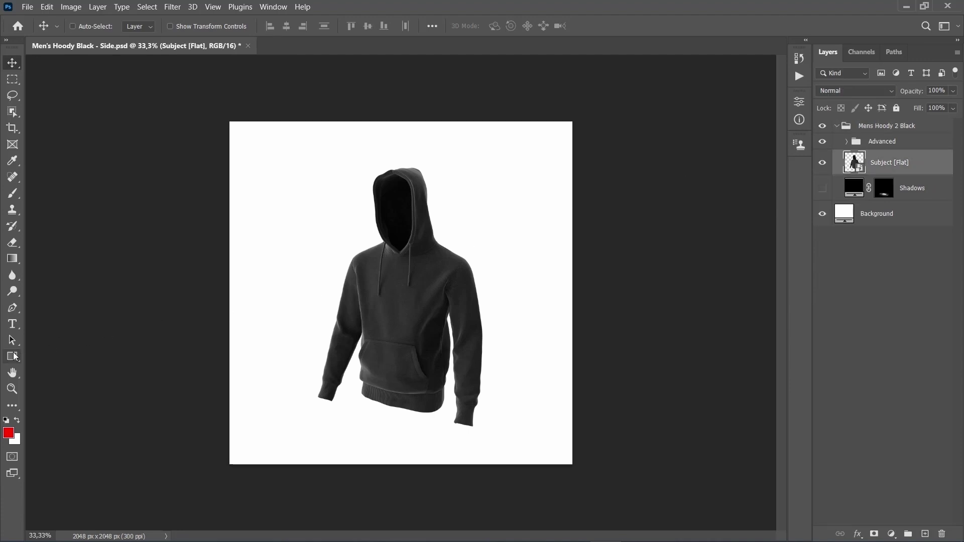
# - Create a red rectangle 725 px wide and 925 px high above the Subject [Flat] layer
pyautogui.click(13, 357)
pyautogui.click(342, 266)
pyautogui.write('725')
pyautogui.write('925')
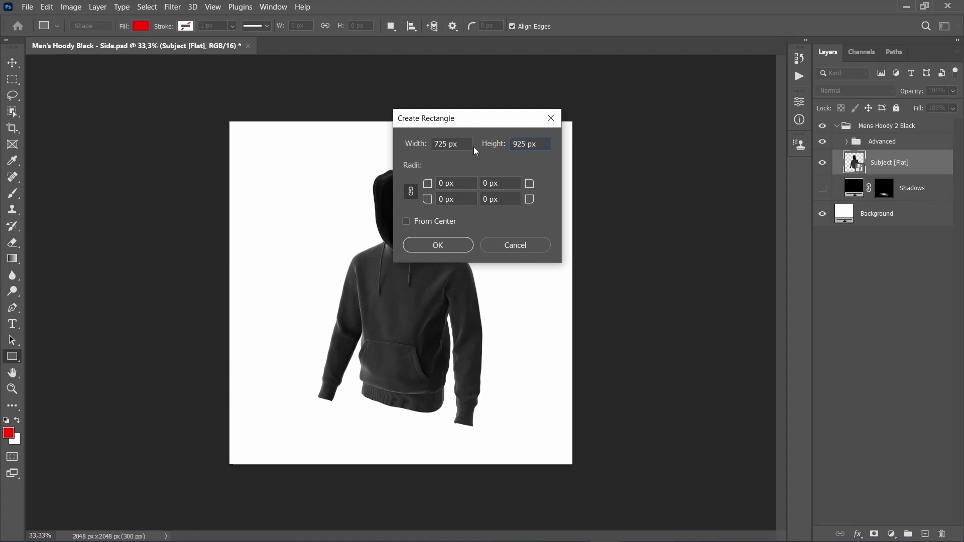
pyautogui.press('Return')
# - Scale the red rectangle proportionally to 125%
pyautogui.press('z')
pyautogui.click(389, 356)
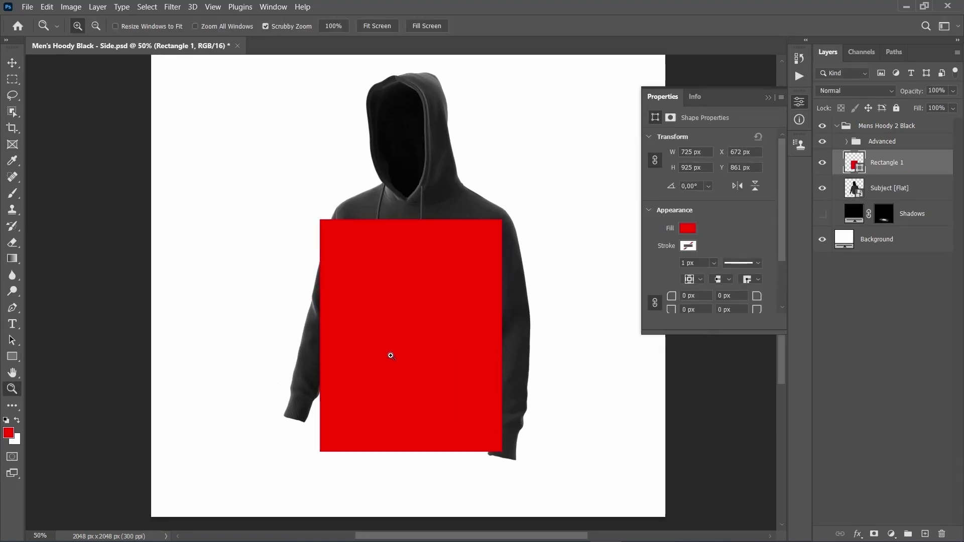
pyautogui.press('v')
pyautogui.hotkey('ctrl', 't')
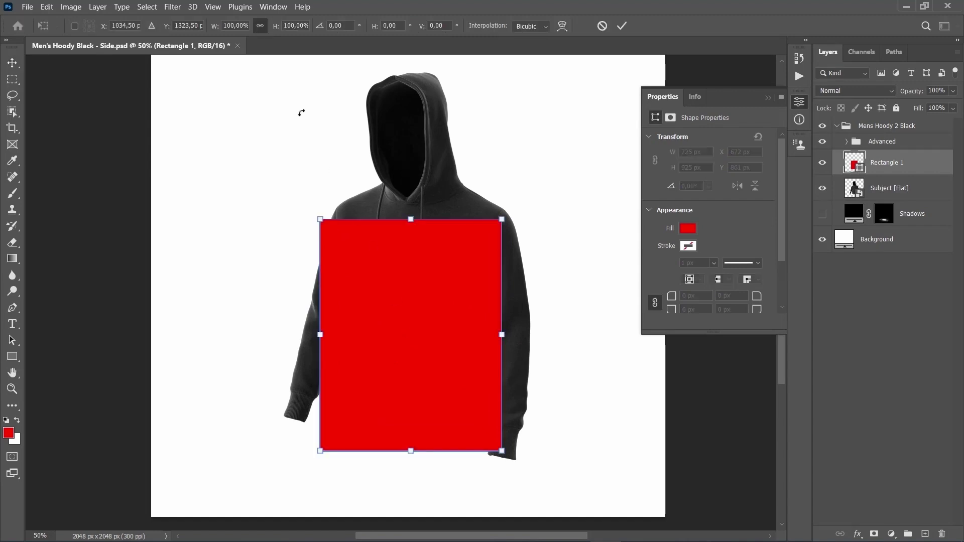
pyautogui.write('125')
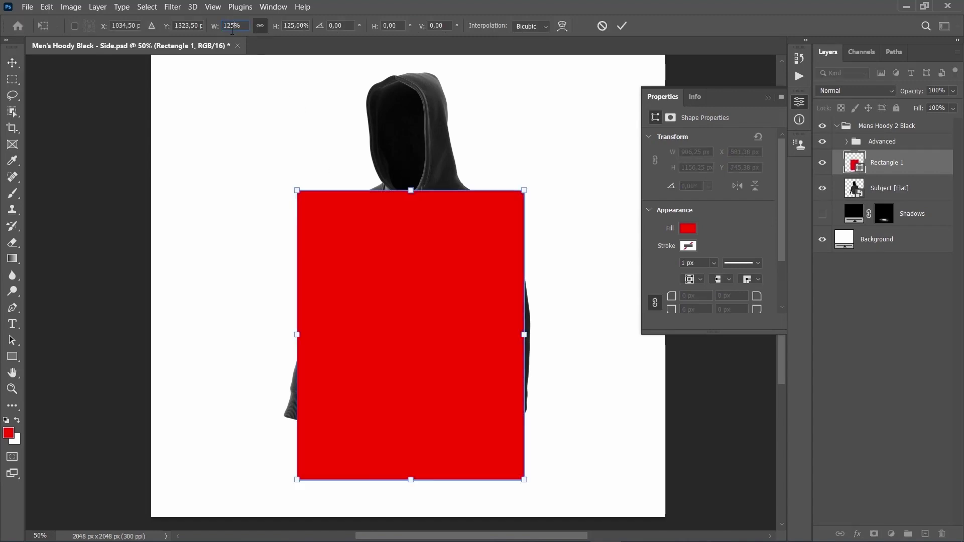
pyautogui.press('Return')
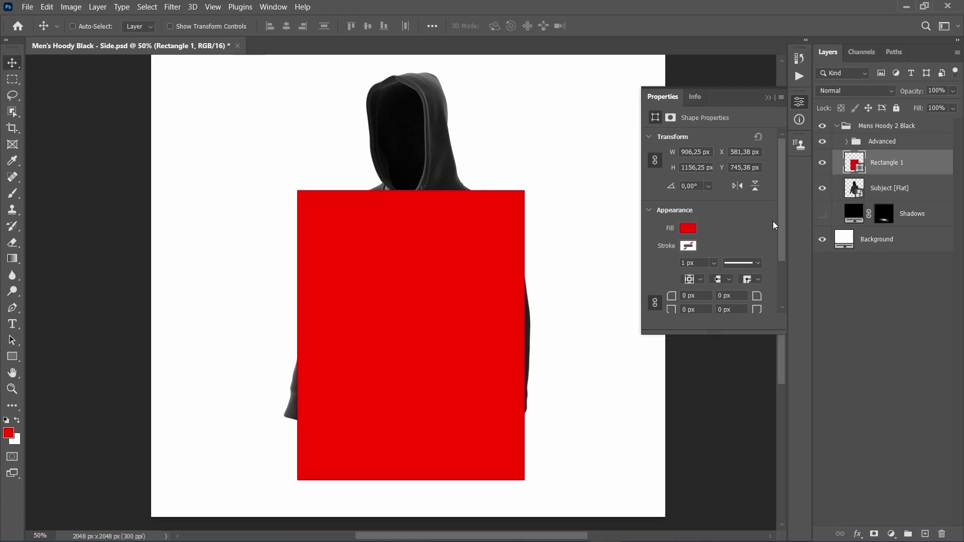
# - Convert the Rectangle 1 layer to a smart object and scale it proportionally to 85%
pyautogui.rightClick(887, 167)
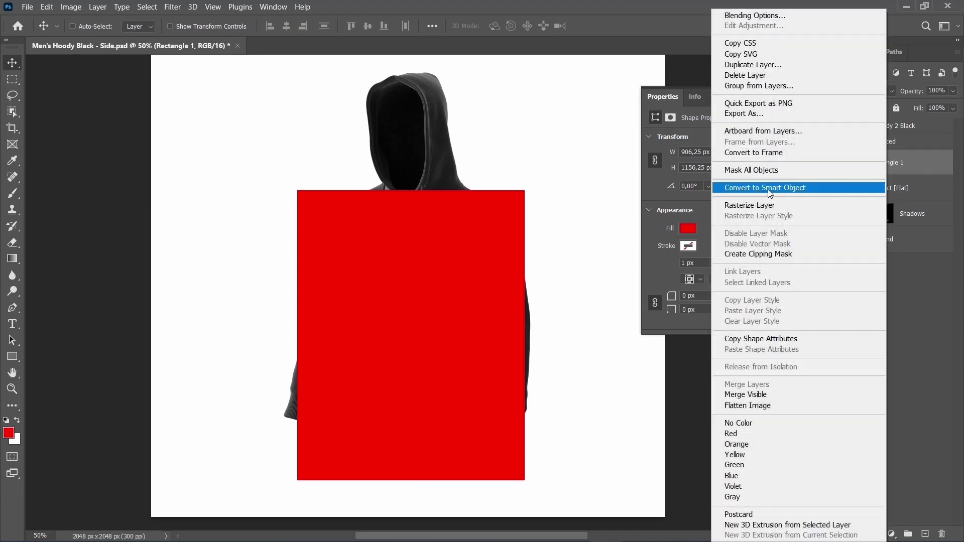
pyautogui.click(772, 192)
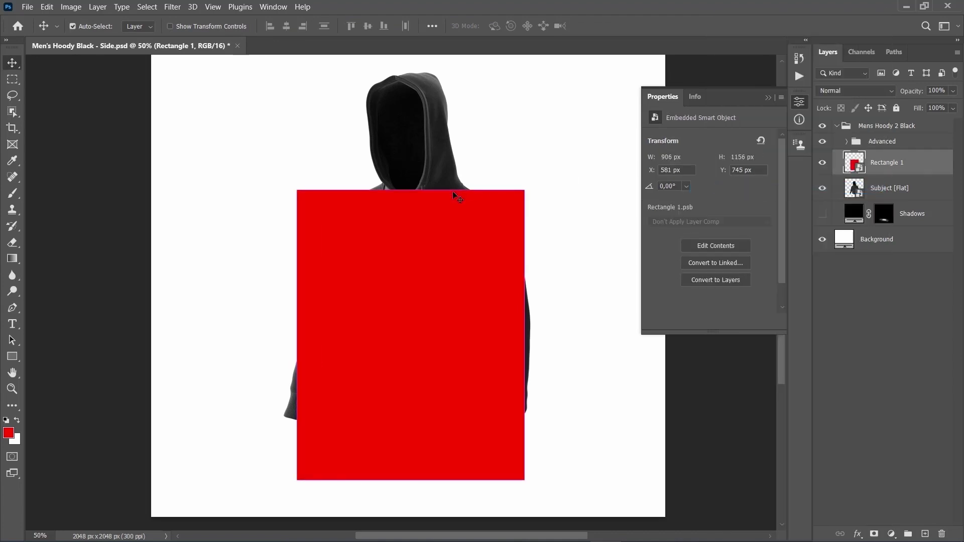
pyautogui.hotkey('ctrl', 't')
pyautogui.click(234, 29)
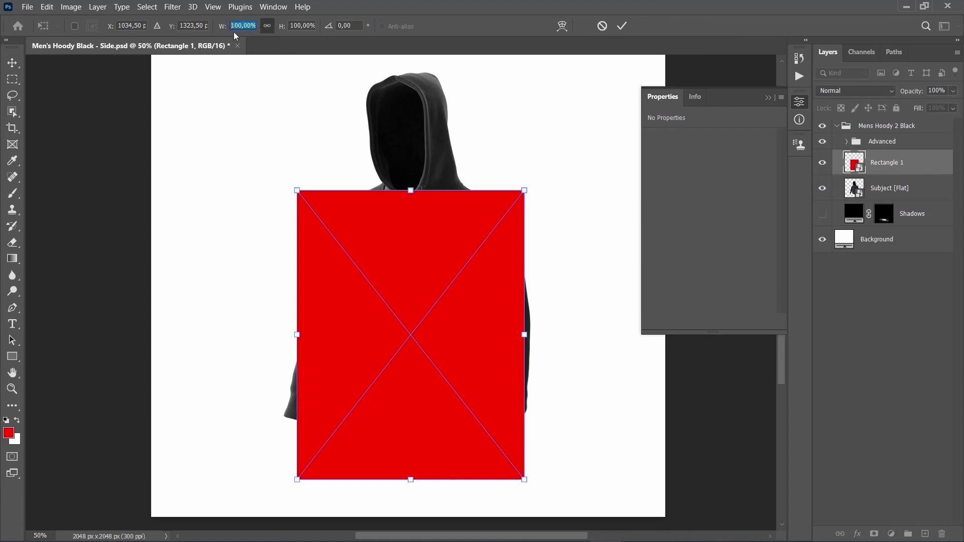
pyautogui.write('85')
pyautogui.press('Return')
pyautogui.press('Return')
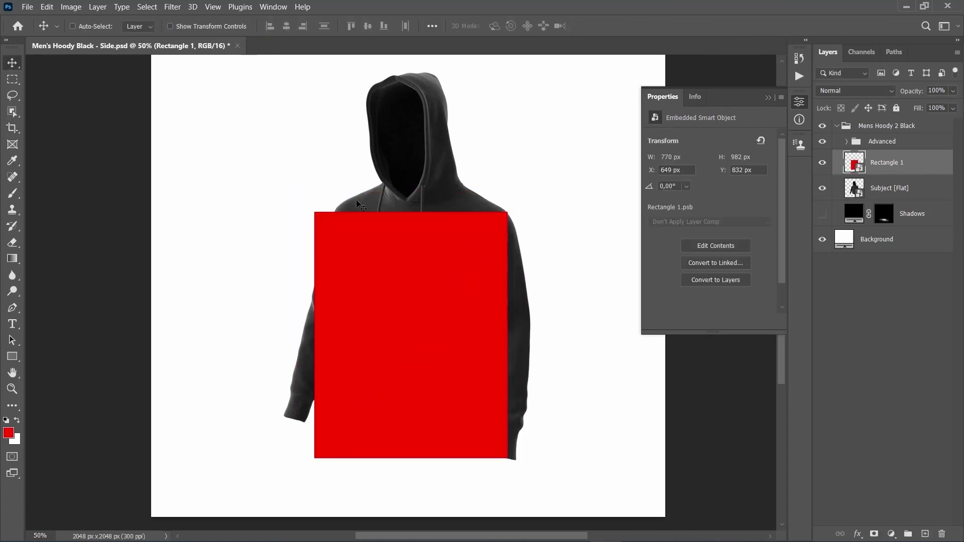
# - Move the red smart object up over the hoodie so its upper edge overlaps the base of the hood
pyautogui.scroll(4, 455, 363)
pyautogui.moveTo(408, 296); pyautogui.dragTo(409, 256)
pyautogui.click(767, 97)
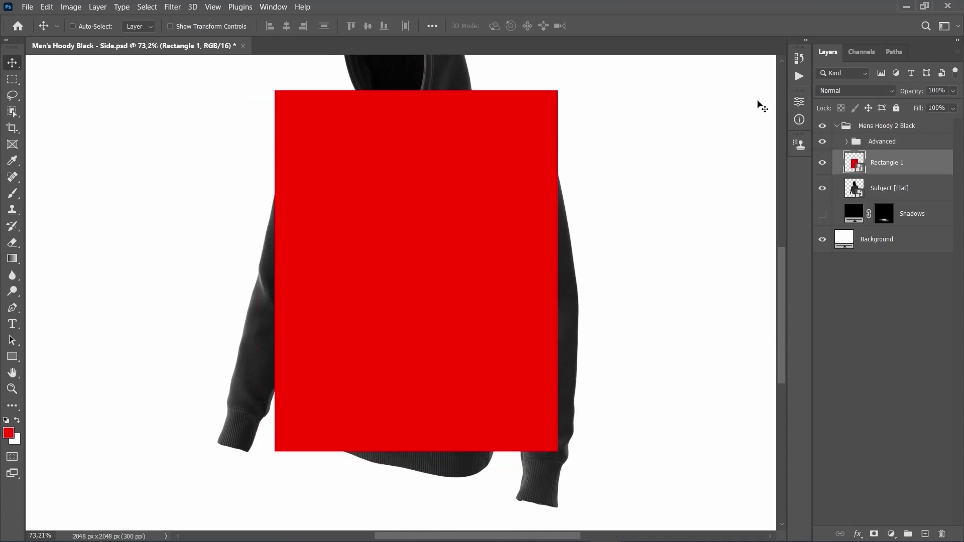
# - Clip the Rectangle 1 smart object to the Subject [Flat] layer
pyautogui.press('z')
pyautogui.keyDown('alt'); pyautogui.click(395, 231); pyautogui.keyUp('alt')
pyautogui.keyDown('alt'); pyautogui.click(395, 231); pyautogui.keyUp('alt')
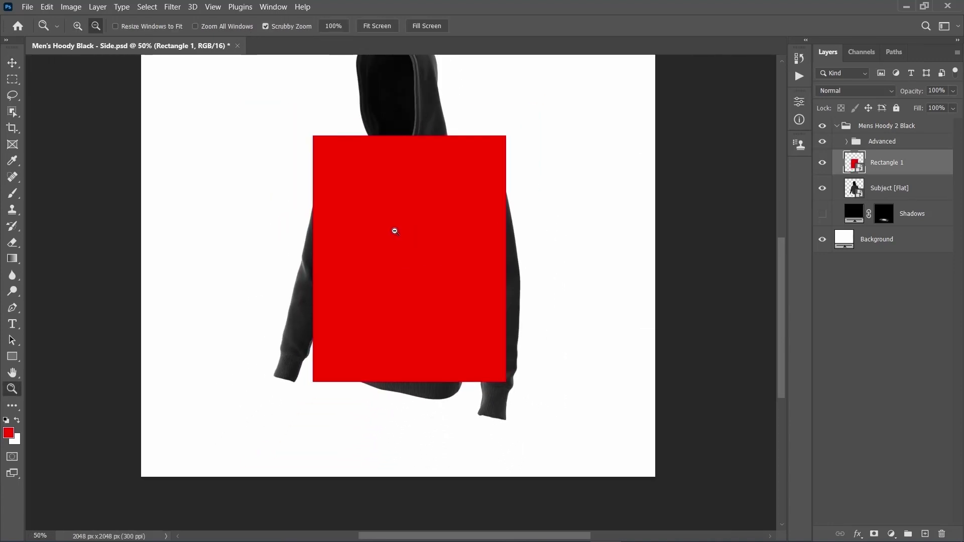
pyautogui.keyDown('alt'); pyautogui.click(394, 228); pyautogui.keyUp('alt')
pyautogui.press('v')
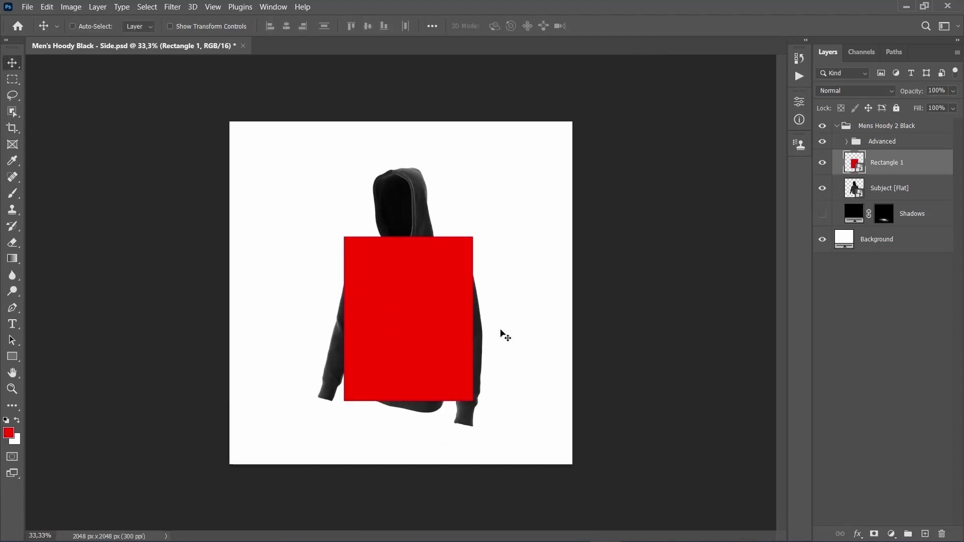
pyautogui.hotkey('ctrl', 'alt', 'g')
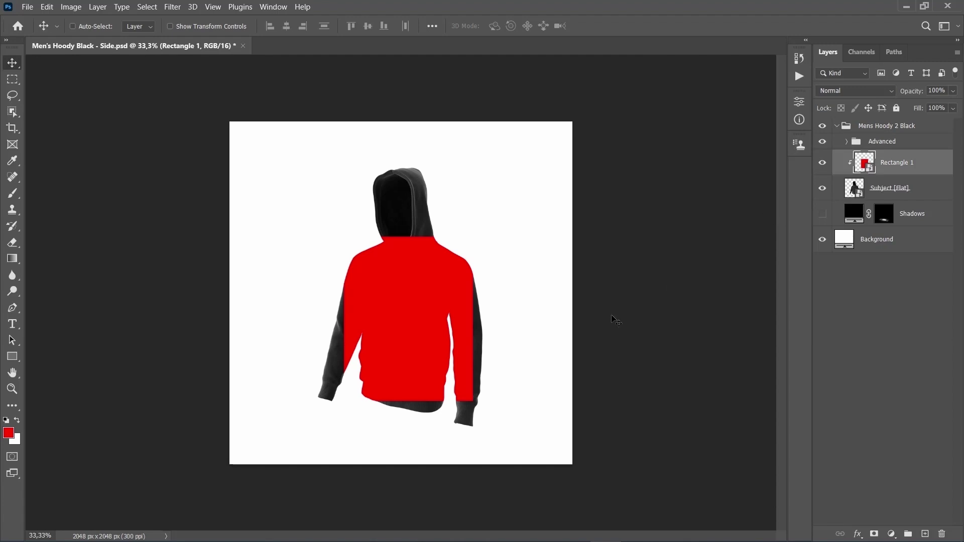
# - Start a Warp transform on the clipped Rectangle 1 smart object
pyautogui.press('z')
pyautogui.click(429, 368)
pyautogui.click(410, 389)
pyautogui.press('v')
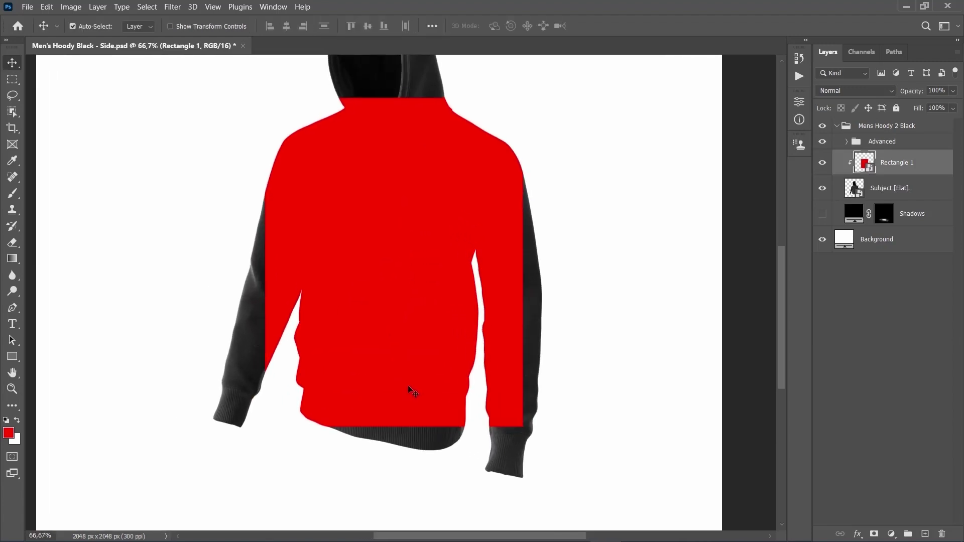
pyautogui.hotkey('ctrl', 't')
pyautogui.rightClick(460, 218)
pyautogui.click(482, 351)
pyautogui.scroll(4, 401, 409)
pyautogui.scroll(2, 436, 426)
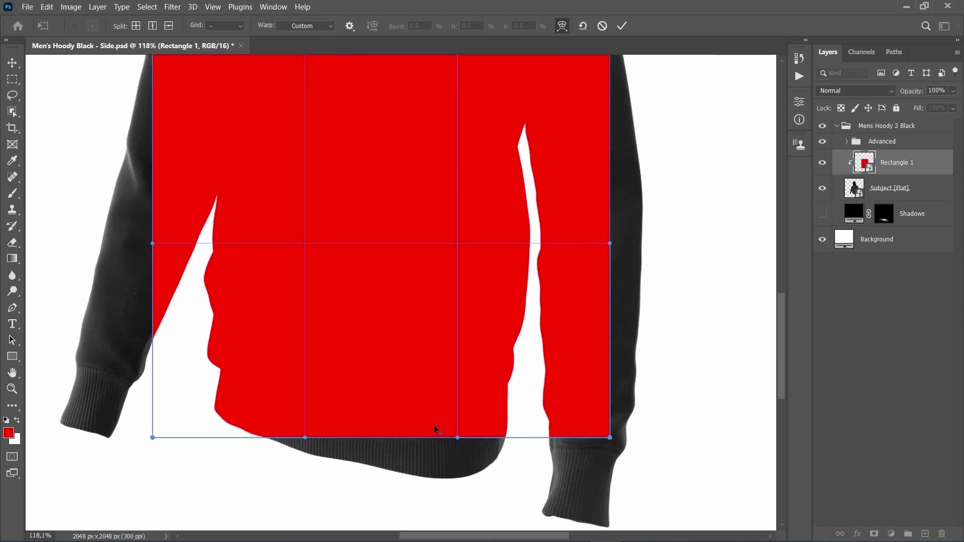
# - Show the rulers, place guides along the edges of the warp grid and lock them
pyautogui.hotkey('ctrl', 'r')
pyautogui.moveTo(30, 216); pyautogui.dragTo(620, 216)
pyautogui.moveTo(31, 90); pyautogui.dragTo(162, 90)
pyautogui.moveTo(368, 60); pyautogui.dragTo(367, 447)
pyautogui.scroll(5, 368, 287)
pyautogui.moveTo(455, 59); pyautogui.dragTo(455, 86)
pyautogui.scroll(-5, 456, 347)
pyautogui.click(213, 7)
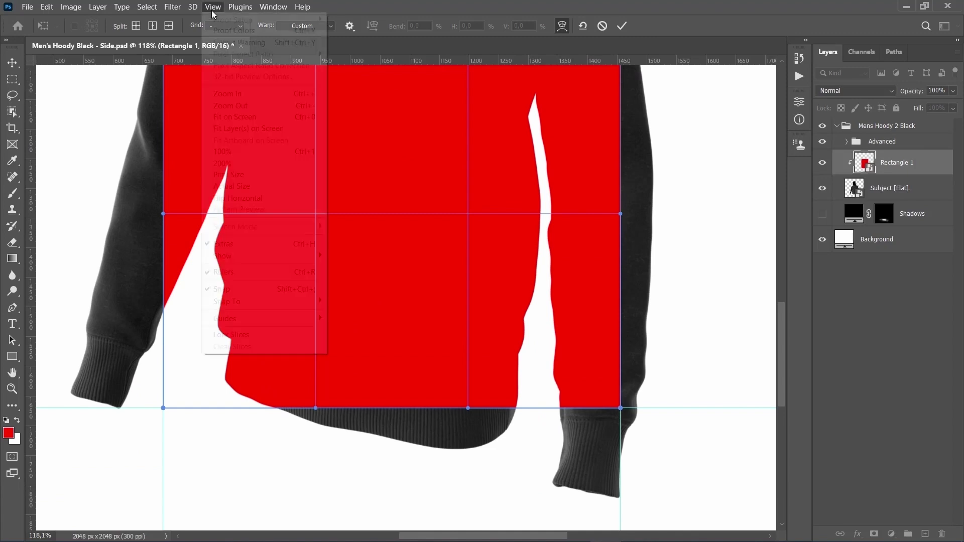
pyautogui.moveTo(236, 319)
pyautogui.click(327, 329)
# - Warp the rectangle's lower edge by raising both bottom corners to follow the hoodie's hem, the left one more, and apply it
pyautogui.moveTo(162, 407); pyautogui.dragTo(162, 342)
pyautogui.moveTo(619, 410)
pyautogui.mouseDown()
pyautogui.moveTo(622, 375)
pyautogui.moveTo(618, 393)
pyautogui.mouseUp()
pyautogui.hotkey('ctrl', '-')
pyautogui.scroll(3, 659, 415)
pyautogui.press('Return')
pyautogui.hotkey('ctrl', '-')
pyautogui.hotkey('ctrl', '-')
pyautogui.hotkey('ctrl', '-')
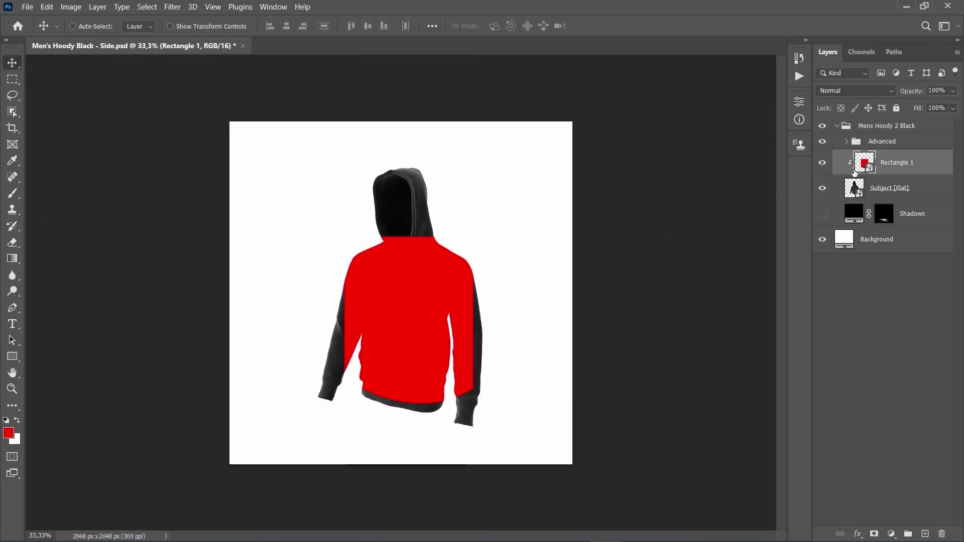
# - Open the Rectangle 1 smart object's contents, hide the red rectangle and place the Motorcycle Riders T shirt artwork as an embedded object
pyautogui.doubleClick(862, 167)
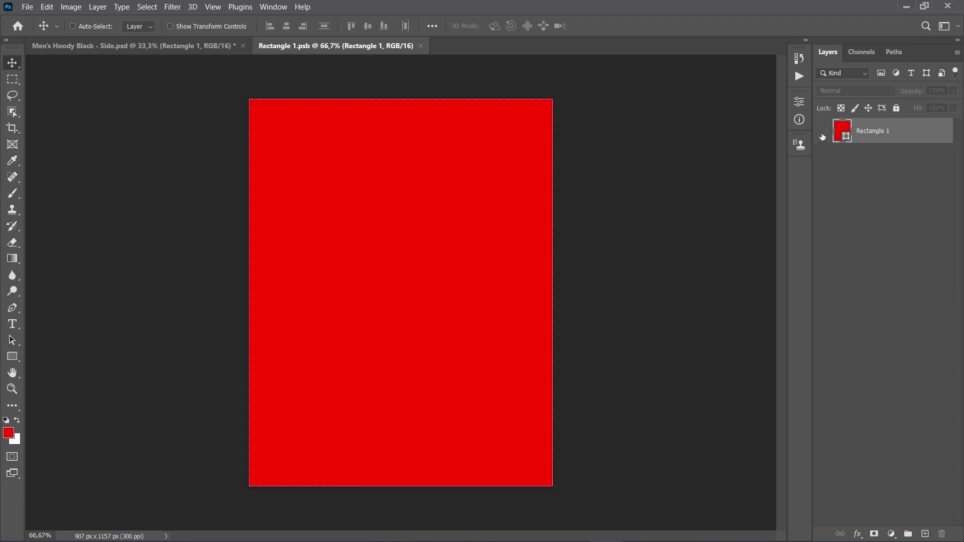
pyautogui.click(822, 134)
pyautogui.click(27, 8)
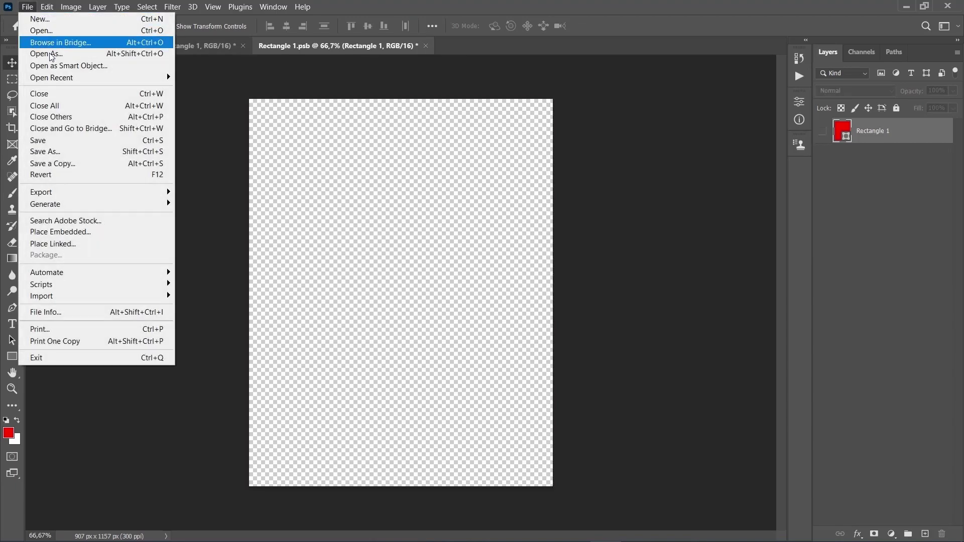
pyautogui.click(54, 234)
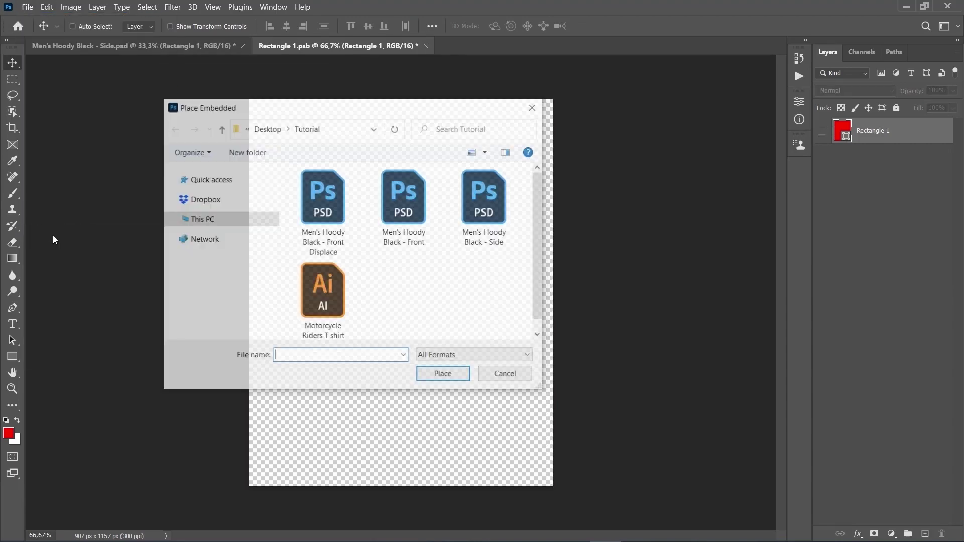
pyautogui.click(311, 300)
pyautogui.click(424, 372)
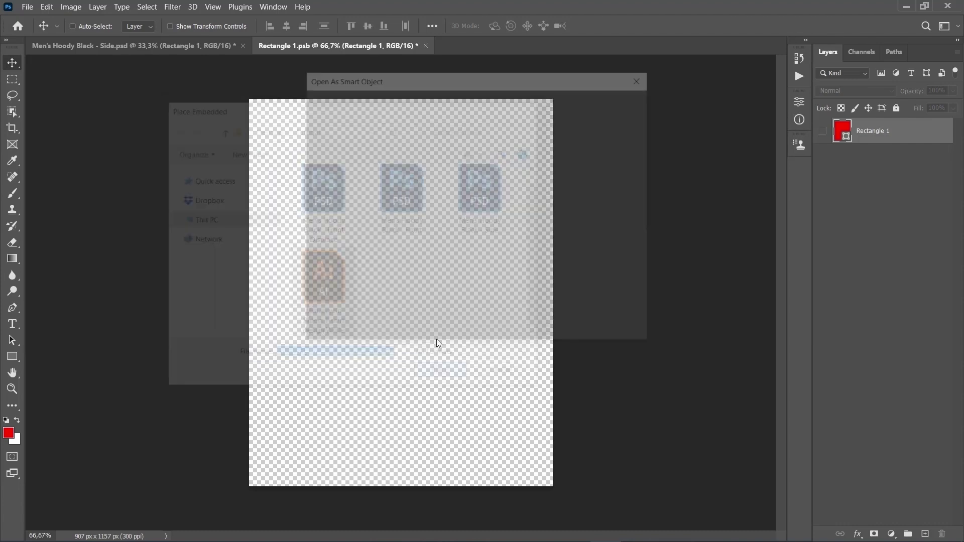
pyautogui.click(583, 330)
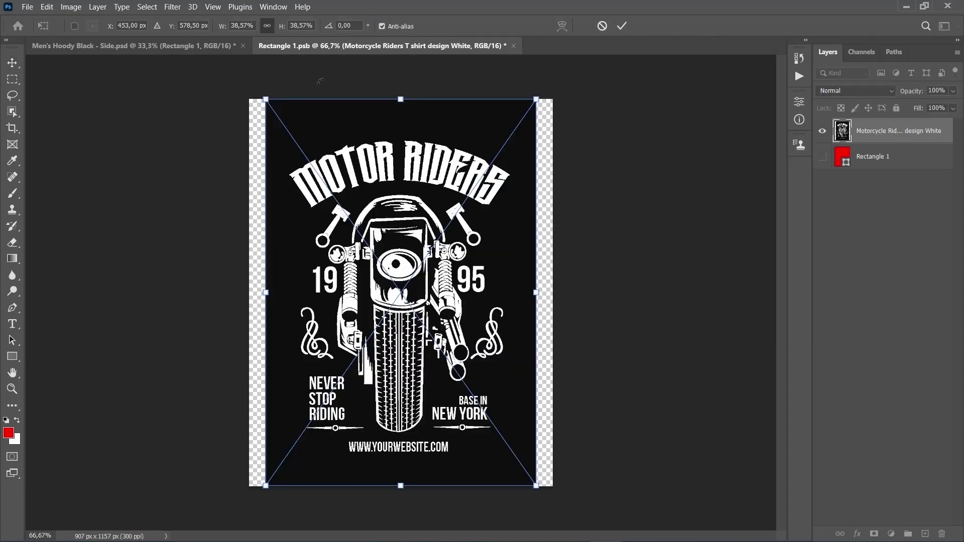
# - Scale the placed artwork to 21.44% and center it horizontally on the canvas
pyautogui.moveTo(235, 25); pyautogui.dragTo(222, 34)
pyautogui.write('21,44')
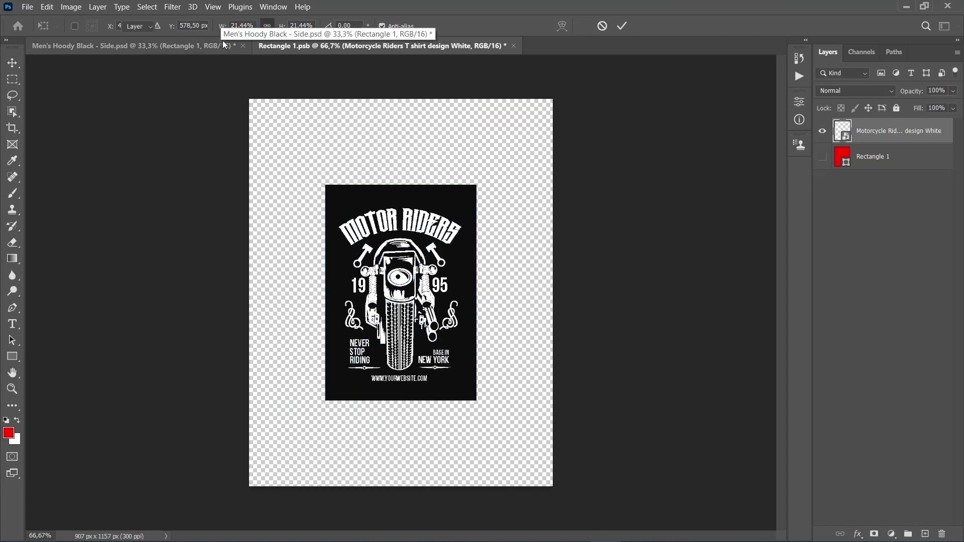
pyautogui.press('Return')
pyautogui.hotkey('ctrl', 'a')
pyautogui.click(288, 28)
pyautogui.hotkey('ctrl', 'd')
# - Align the artwork to the canvas's top edge and move it straight down to leave a small margin above it
pyautogui.hotkey('ctrl', 'space')
pyautogui.click(350, 174)
pyautogui.click(351, 27)
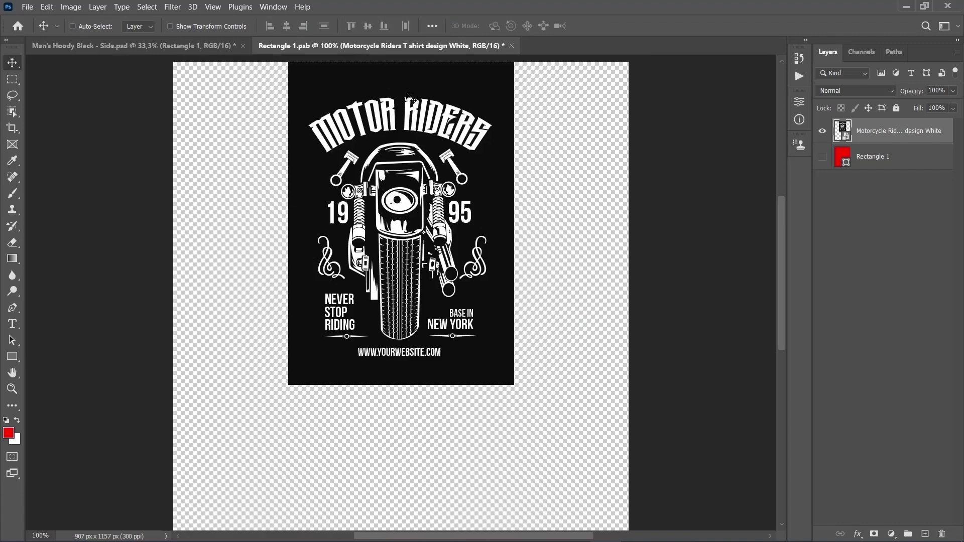
pyautogui.moveTo(405, 87); pyautogui.dragTo(406, 156)
pyautogui.hotkey('ctrl', 'space')
pyautogui.moveTo(400, 122); pyautogui.dragTo(491, 145)
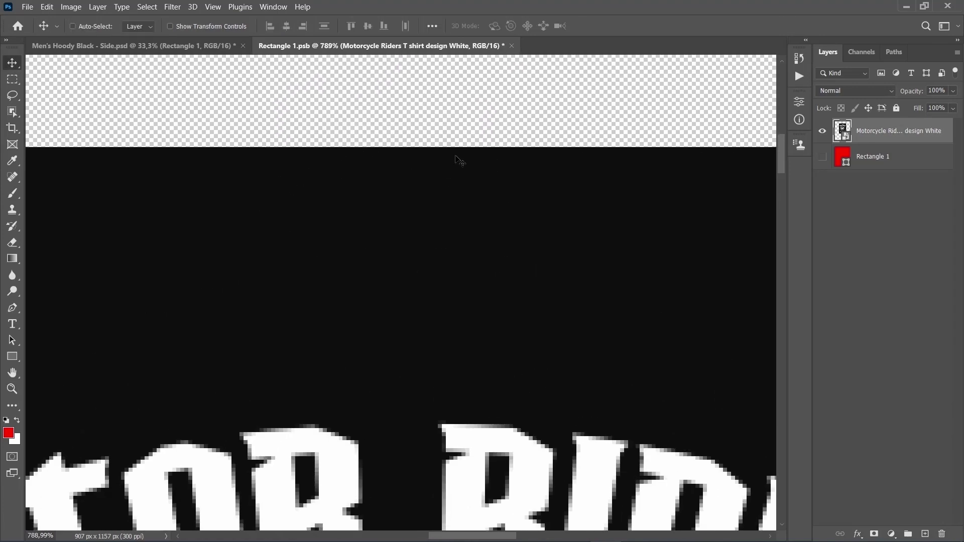
pyautogui.press('z')
pyautogui.rightClick(456, 156)
pyautogui.click(463, 160)
pyautogui.keyDown('alt'); pyautogui.click(457, 158); pyautogui.keyUp('alt')
pyautogui.press('v')
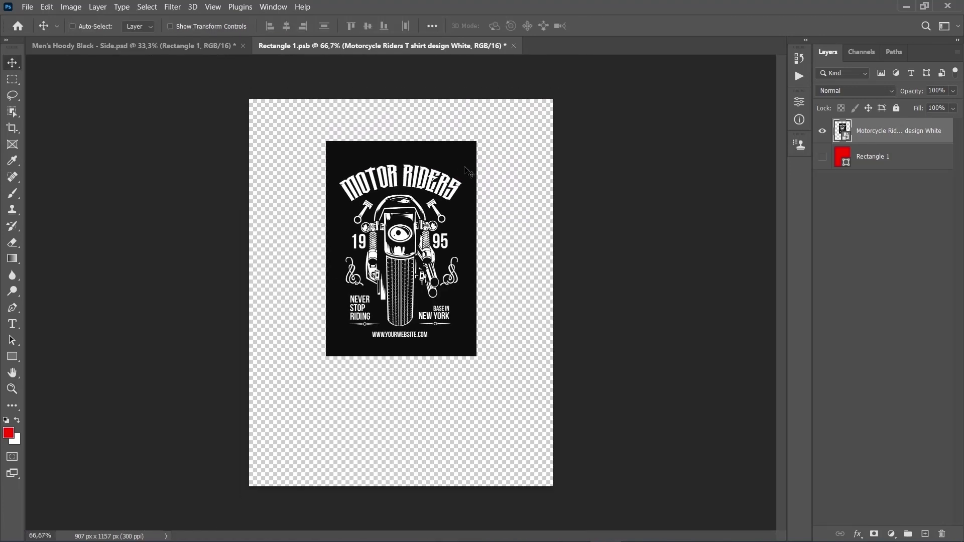
# - Save the smart object contents and close Rectangle 1.psb to return to the hoodie document
pyautogui.click(27, 7)
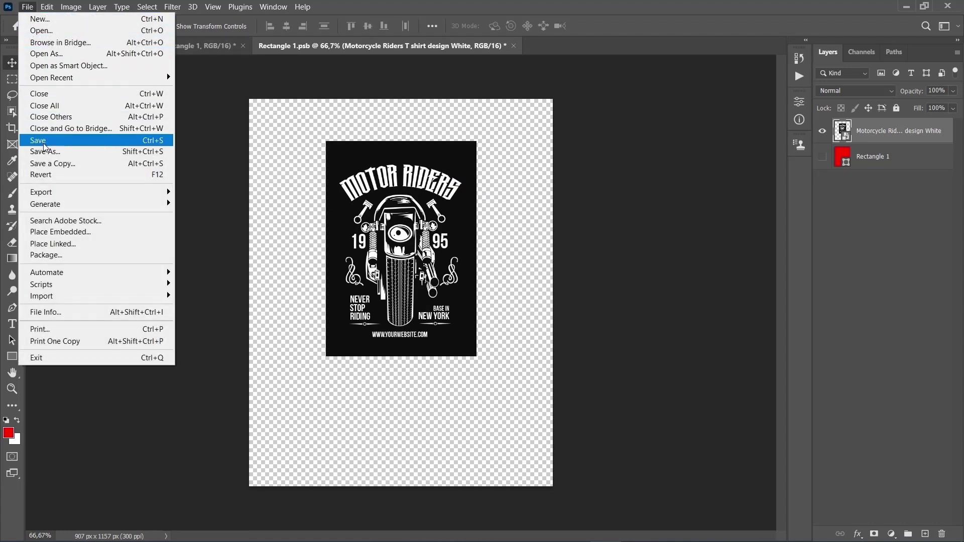
pyautogui.click(44, 144)
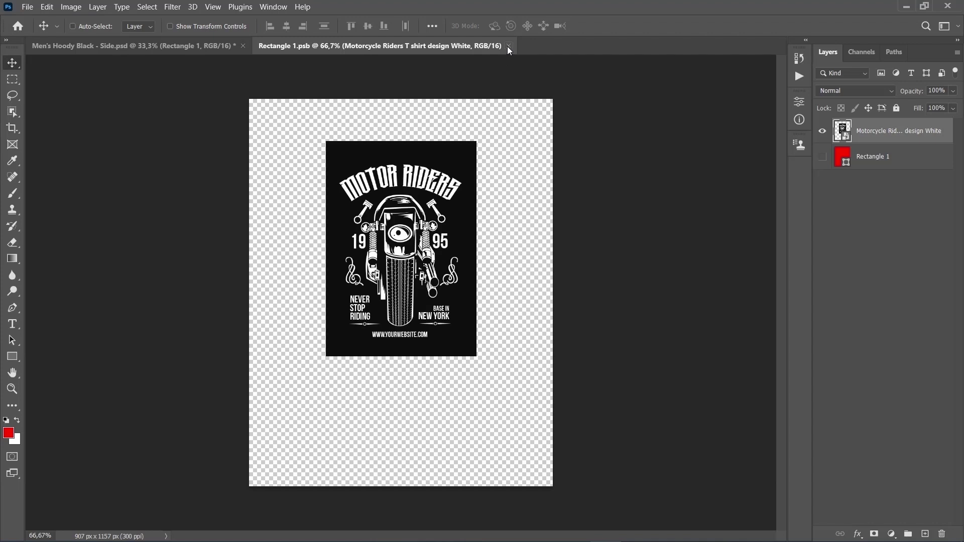
pyautogui.click(508, 46)
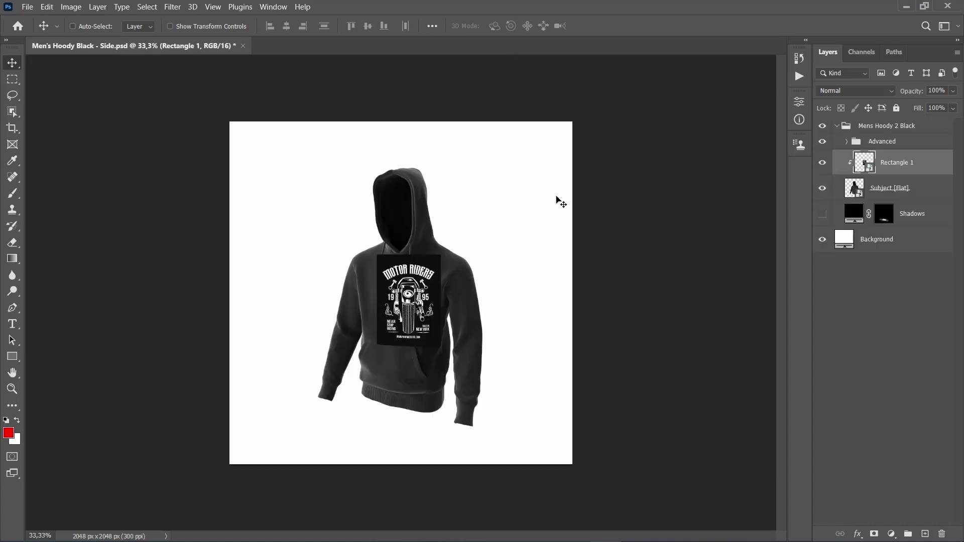
# - Set the Rectangle 1 layer's blend mode to Lighten and rename the layer to Design
pyautogui.click(839, 92)
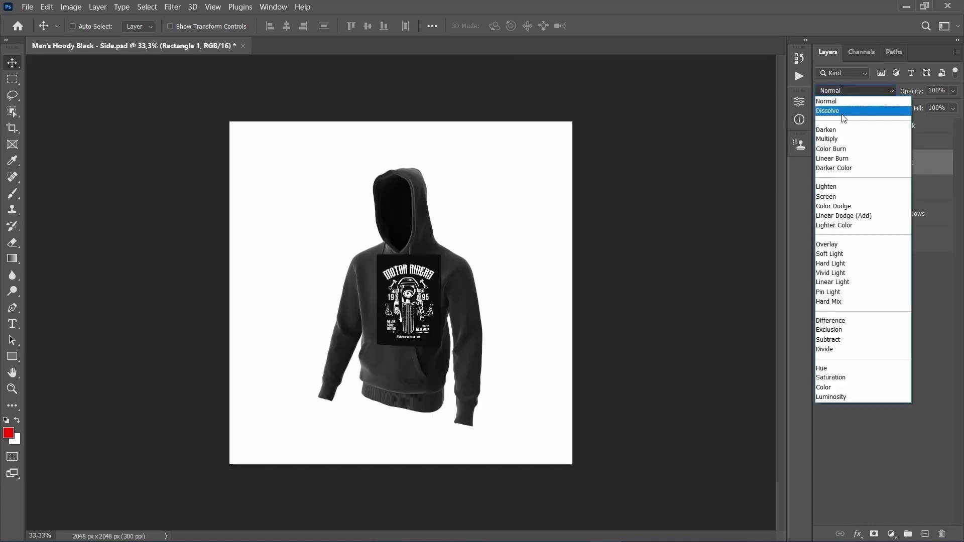
pyautogui.click(824, 186)
pyautogui.doubleClick(890, 162)
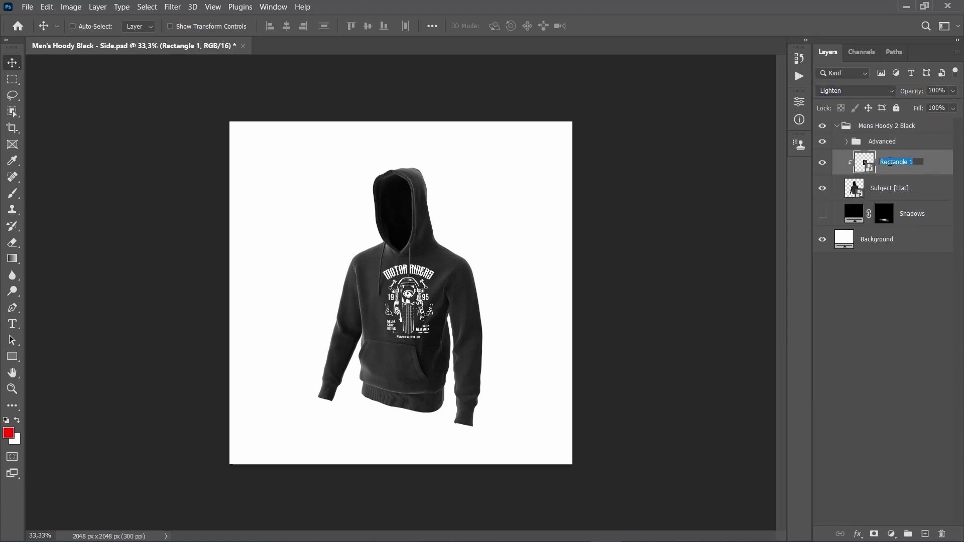
pyautogui.write('Design')
pyautogui.press('Return')
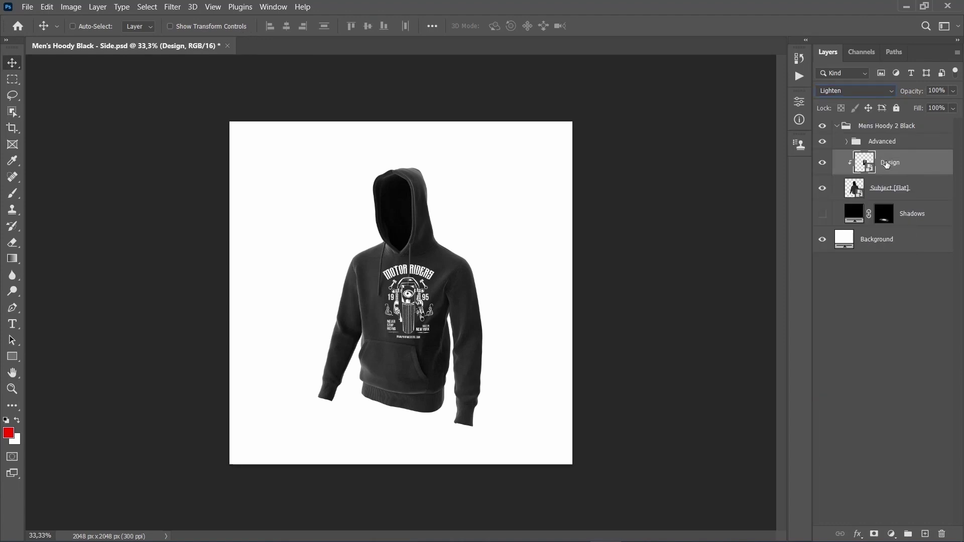
# - Mark the Design layer with the yellow colour label
pyautogui.rightClick(825, 163)
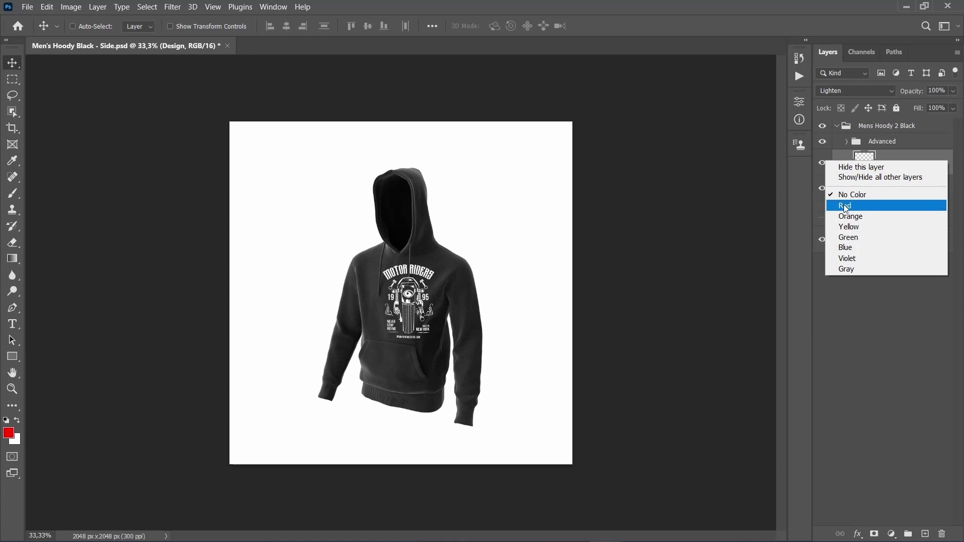
pyautogui.click(851, 229)
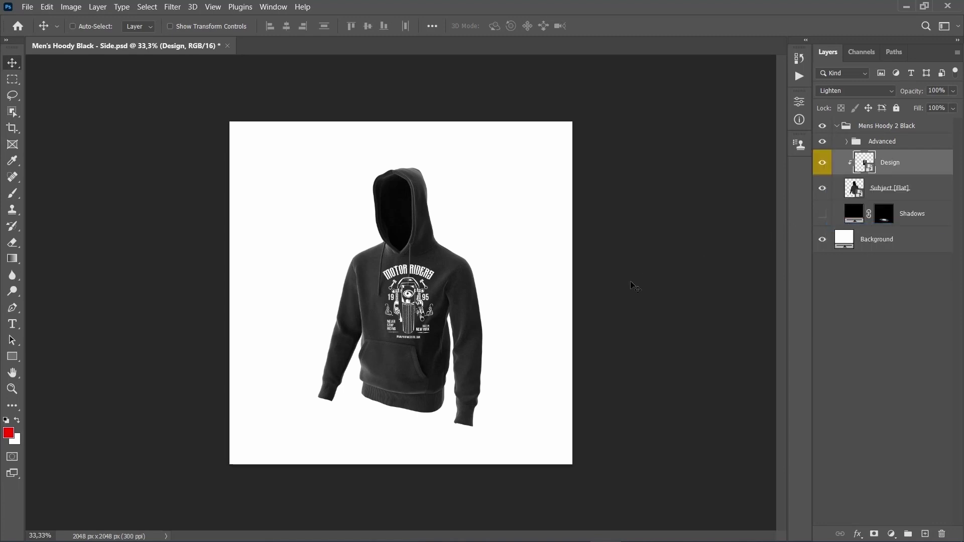
# - Warp the Design artwork with a custom mesh, shifting and curving it to follow the side-view hoodie's angled chest above the pocket
pyautogui.keyDown('ctrl'); pyautogui.click(407, 315); pyautogui.keyUp('ctrl')
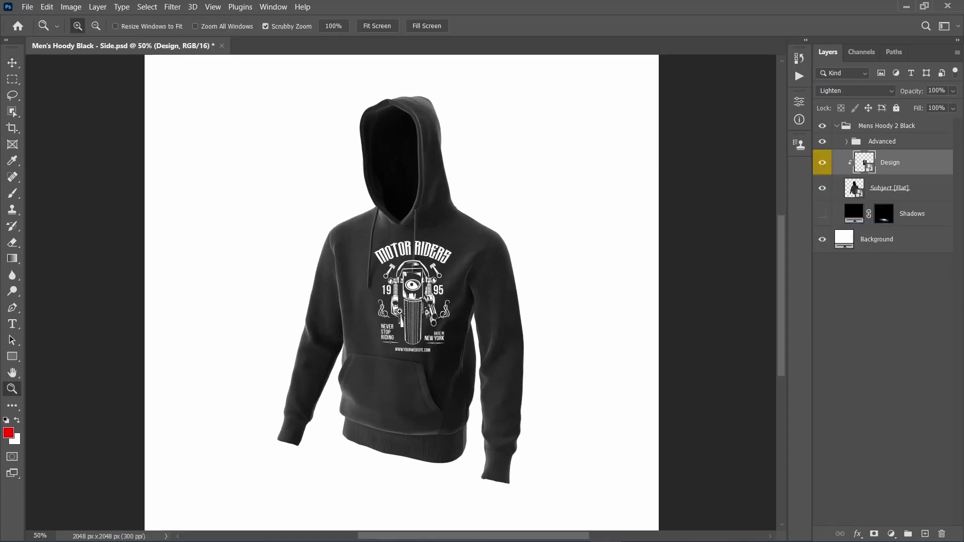
pyautogui.hotkey('ctrl', 't')
pyautogui.rightClick(421, 256)
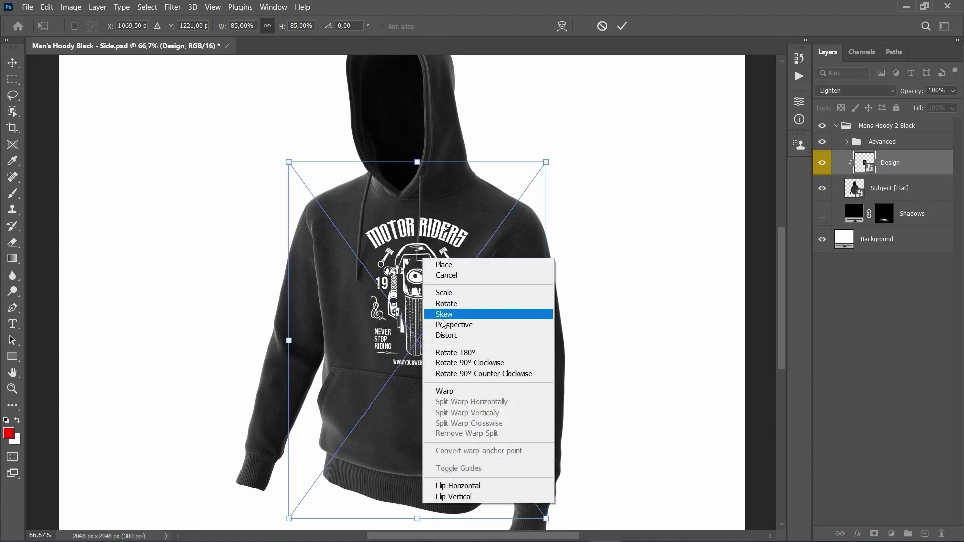
pyautogui.click(442, 389)
pyautogui.scroll(-1, 416, 384)
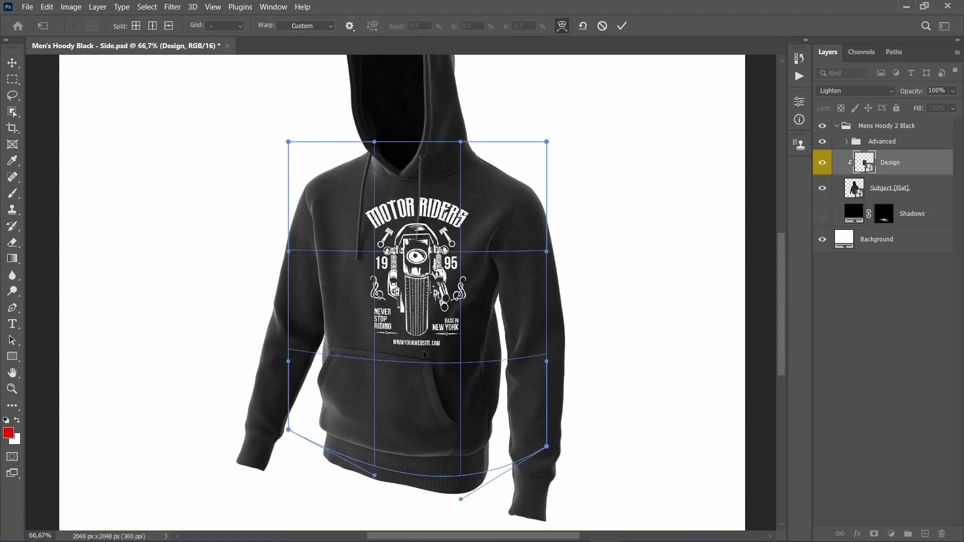
pyautogui.moveTo(415, 350); pyautogui.dragTo(394, 349)
pyautogui.moveTo(414, 446); pyautogui.dragTo(385, 442)
pyautogui.moveTo(290, 251); pyautogui.dragTo(291, 246)
pyautogui.moveTo(490, 326); pyautogui.dragTo(488, 339)
pyautogui.moveTo(341, 301); pyautogui.dragTo(337, 294)
pyautogui.moveTo(433, 150); pyautogui.dragTo(407, 150)
pyautogui.hotkey('ctrl', '-')
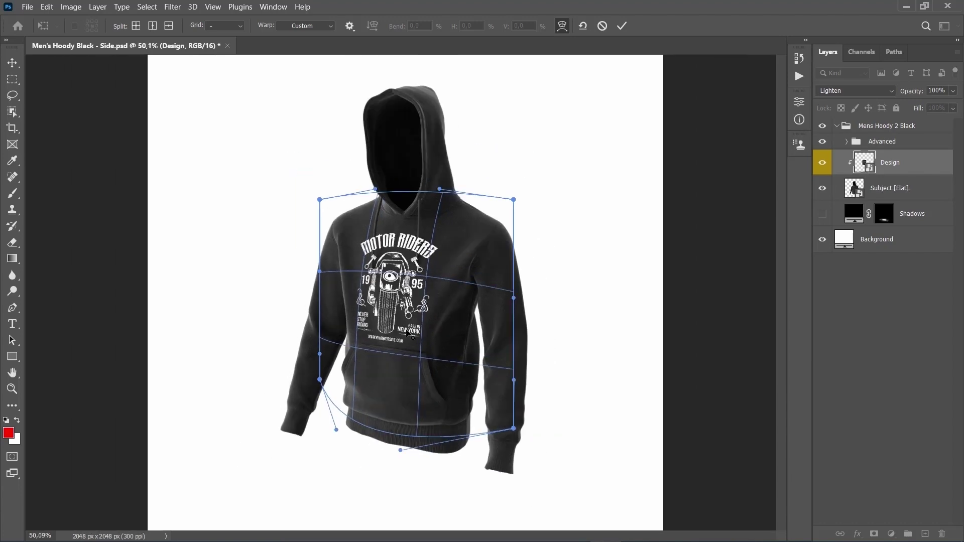
pyautogui.hotkey('ctrl', '-')
pyautogui.press('Return')
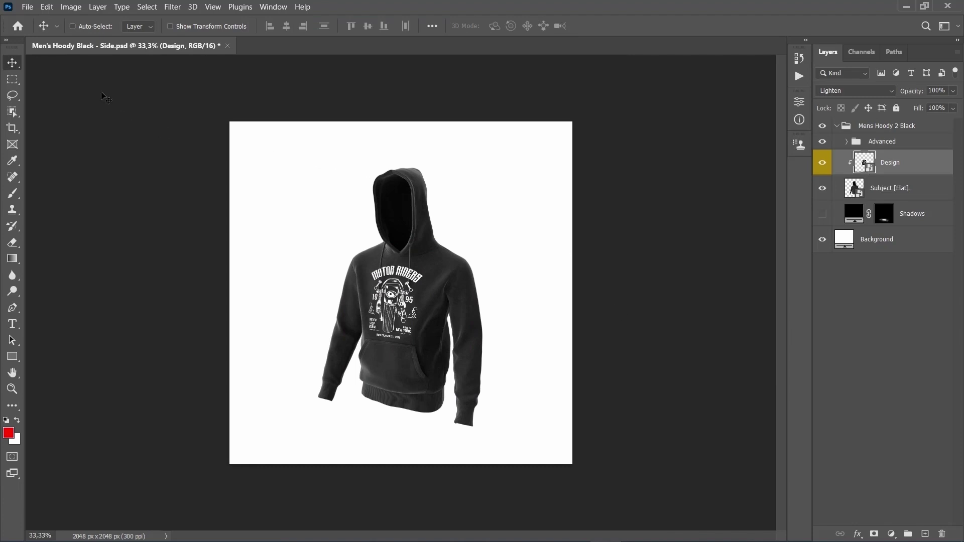
# - Duplicate the side-view document as Men's Hoody Black - Side copy, keeping its layers unmerged
pyautogui.click(71, 7)
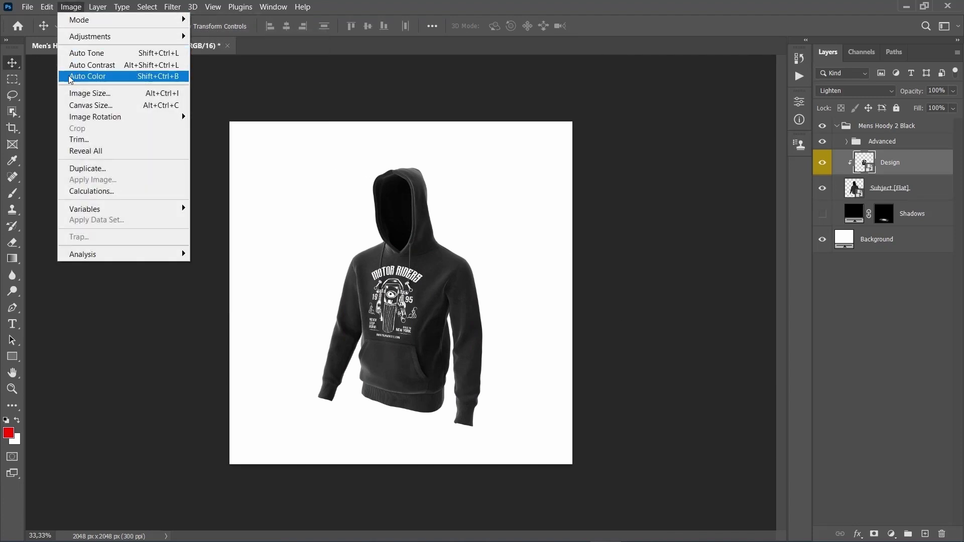
pyautogui.click(87, 169)
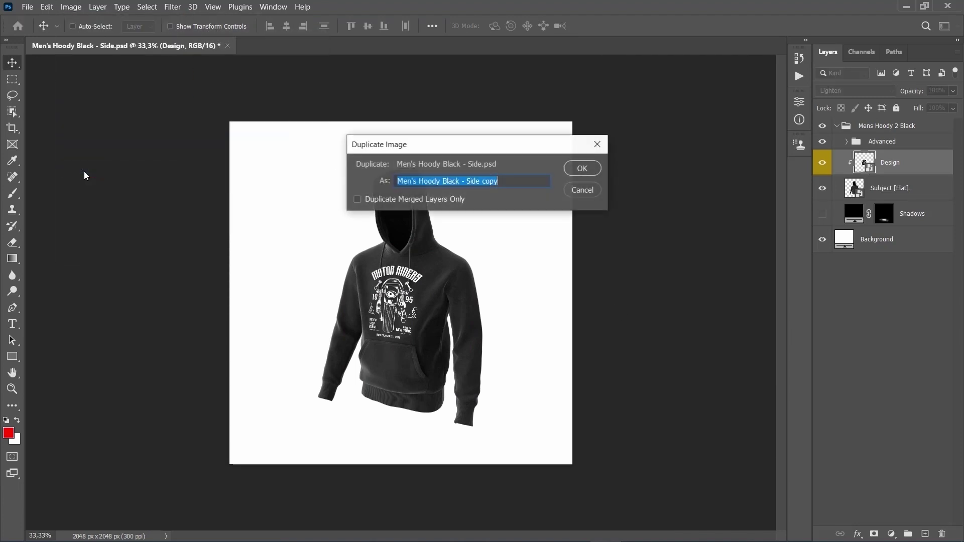
pyautogui.click(576, 171)
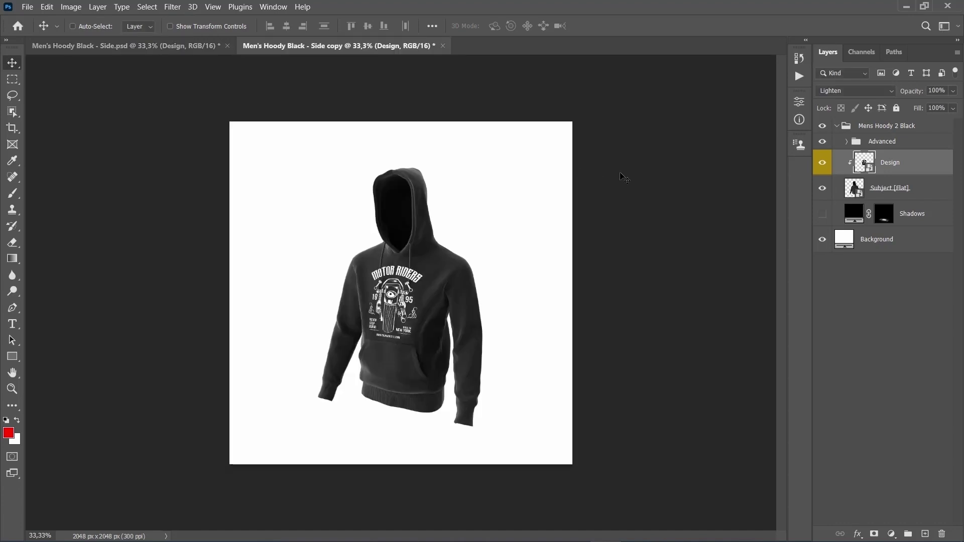
# - Hide the Design layer in the copy and show the Depth group inside the Advanced group
pyautogui.click(823, 163)
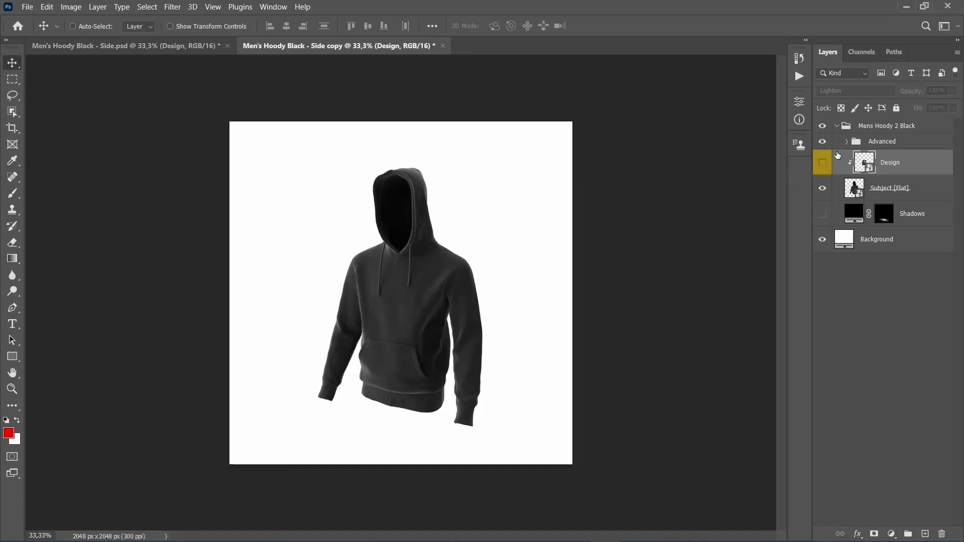
pyautogui.click(848, 141)
pyautogui.click(823, 163)
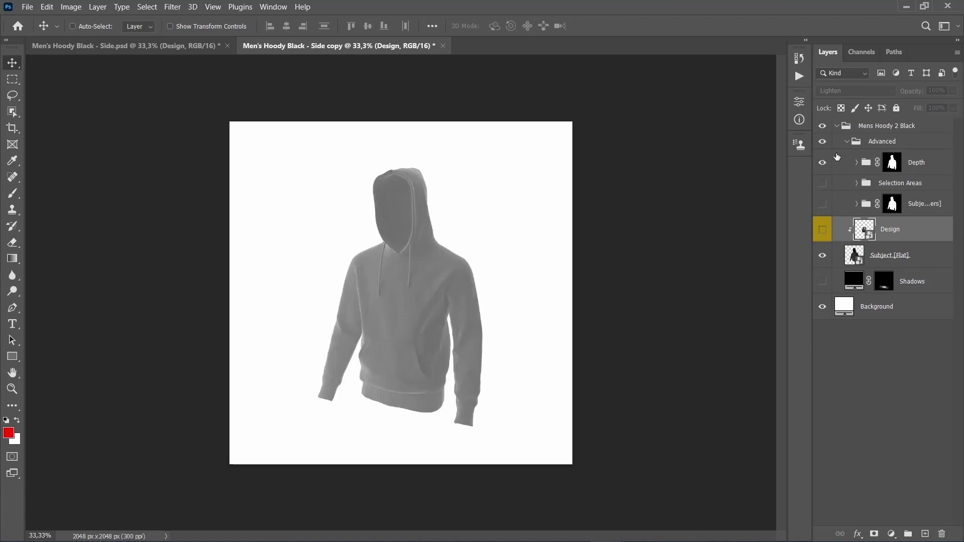
# - Stamp all visible layers into a new layer above the Mens Hoody 2 Black group and apply a 5,0-pixel Gaussian Blur to it
pyautogui.click(870, 129)
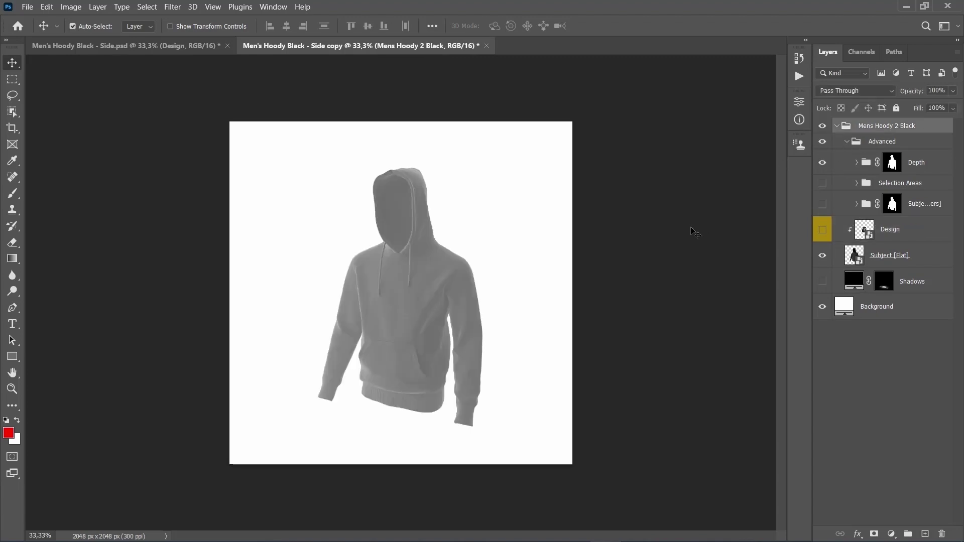
pyautogui.hotkey('ctrl', 'shift', 'alt', 'e')
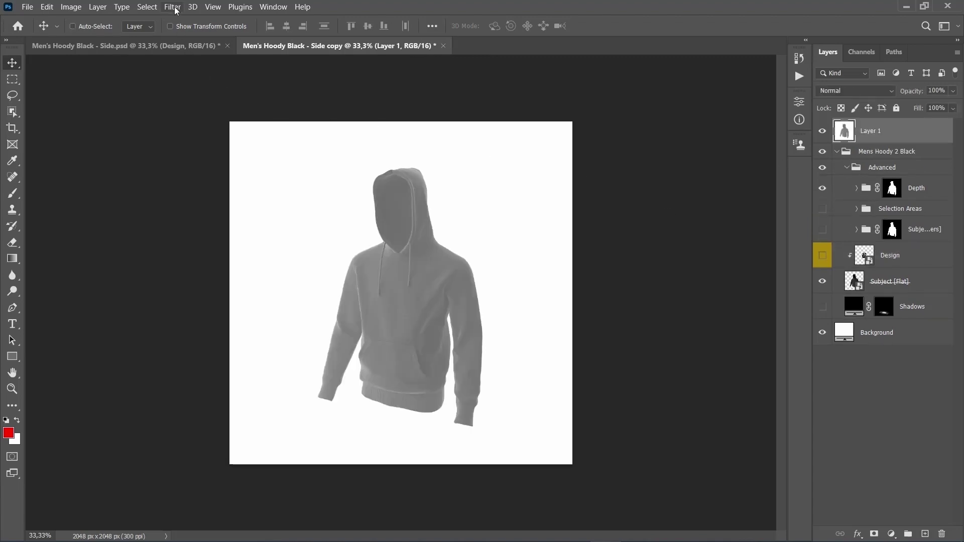
pyautogui.click(173, 7)
pyautogui.moveTo(306, 157)
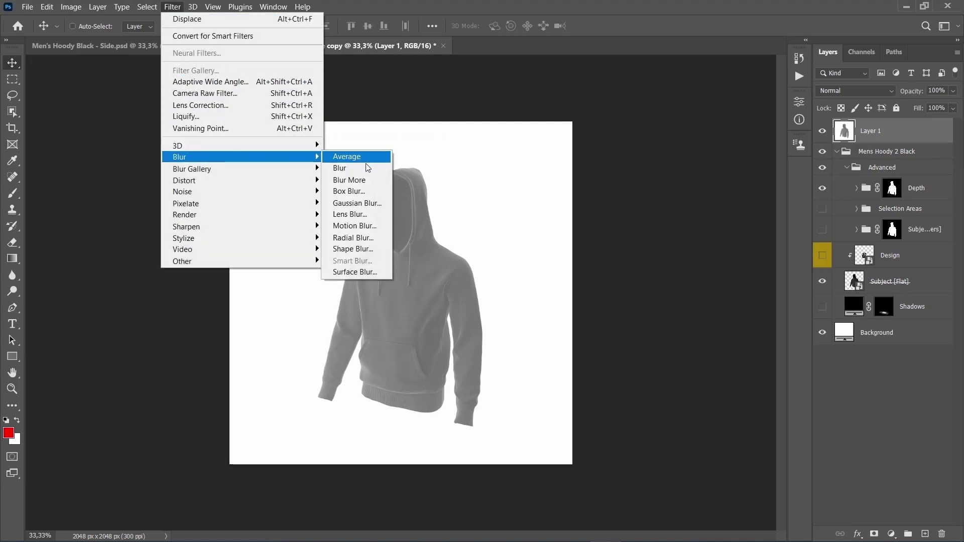
pyautogui.click(357, 203)
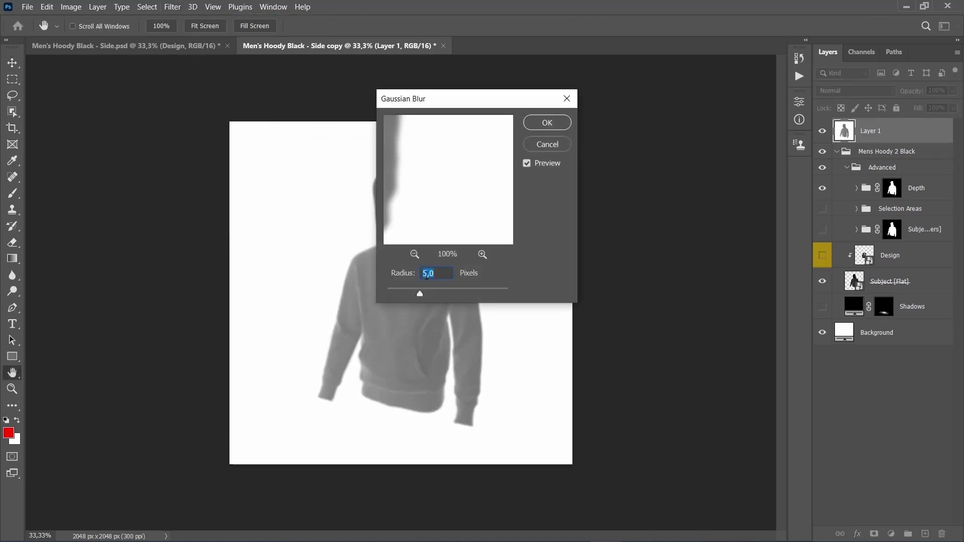
pyautogui.click(550, 124)
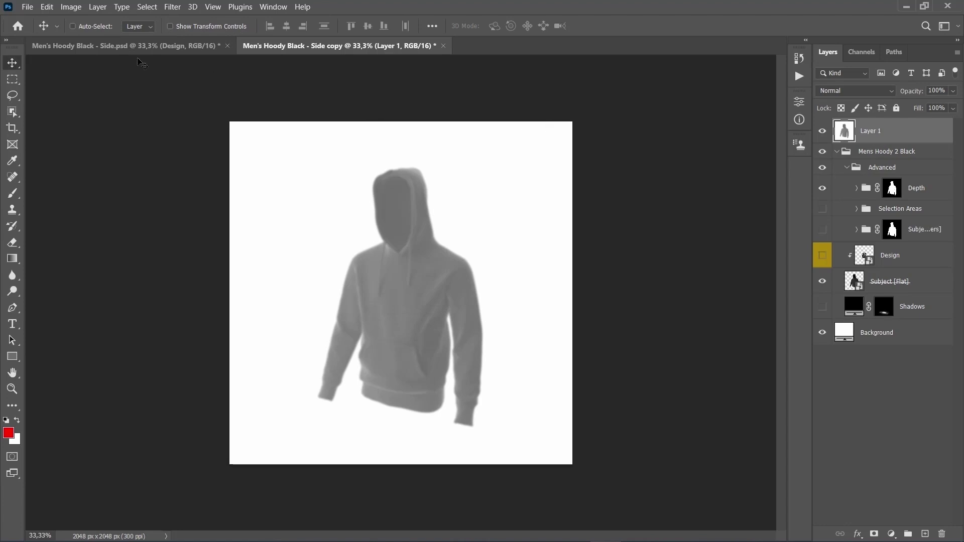
# - Convert the duplicate document's colour mode to 8 Bits/Channel
pyautogui.click(69, 9)
pyautogui.moveTo(80, 20)
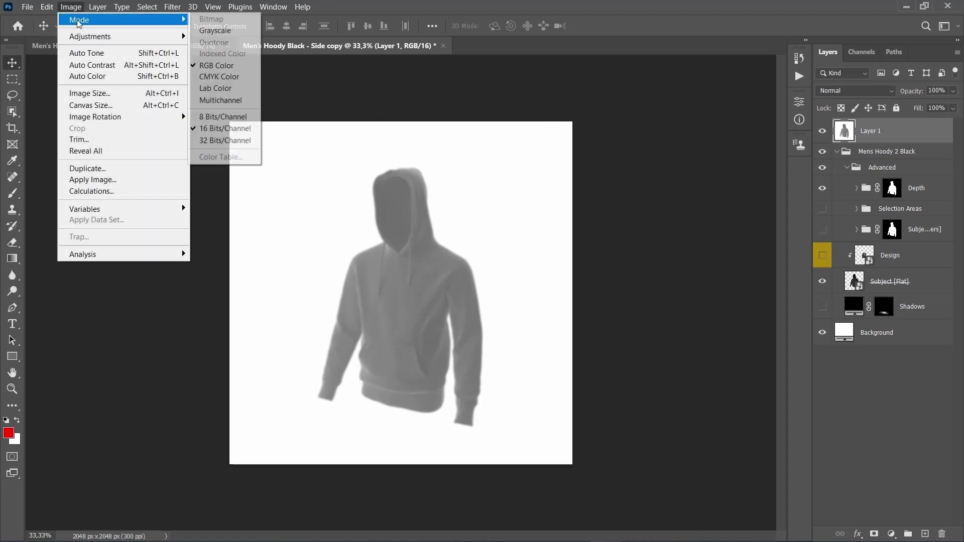
pyautogui.click(228, 121)
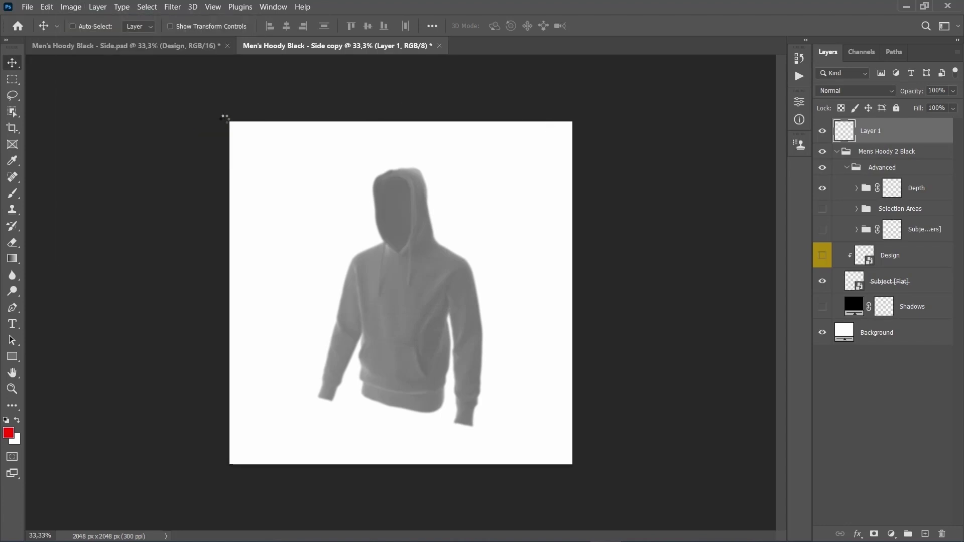
# - Save the copy as Men's Hoody Black - Side Displace in PSD format with Maximize Compatibility, and close it
pyautogui.click(28, 7)
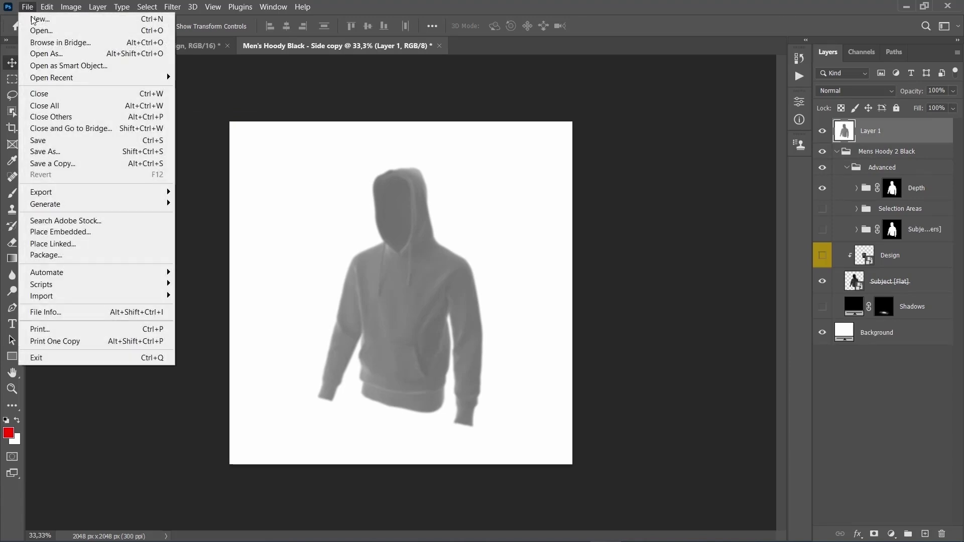
pyautogui.click(45, 154)
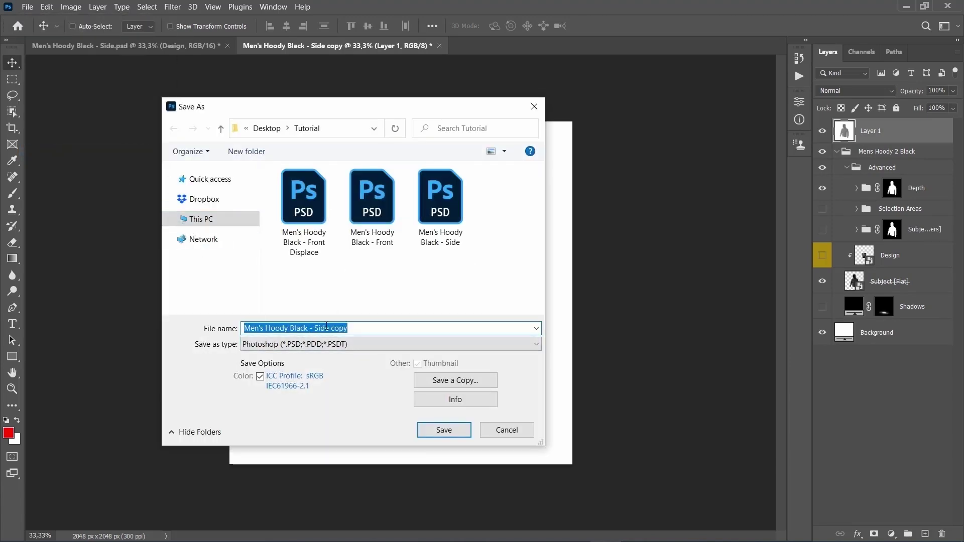
pyautogui.click(333, 328)
pyautogui.write('Dis')
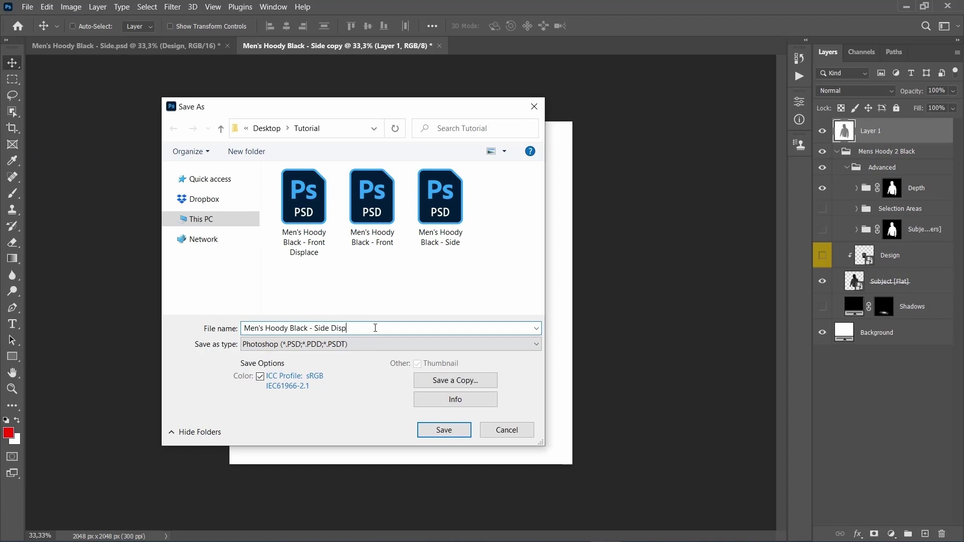
pyautogui.press('Return')
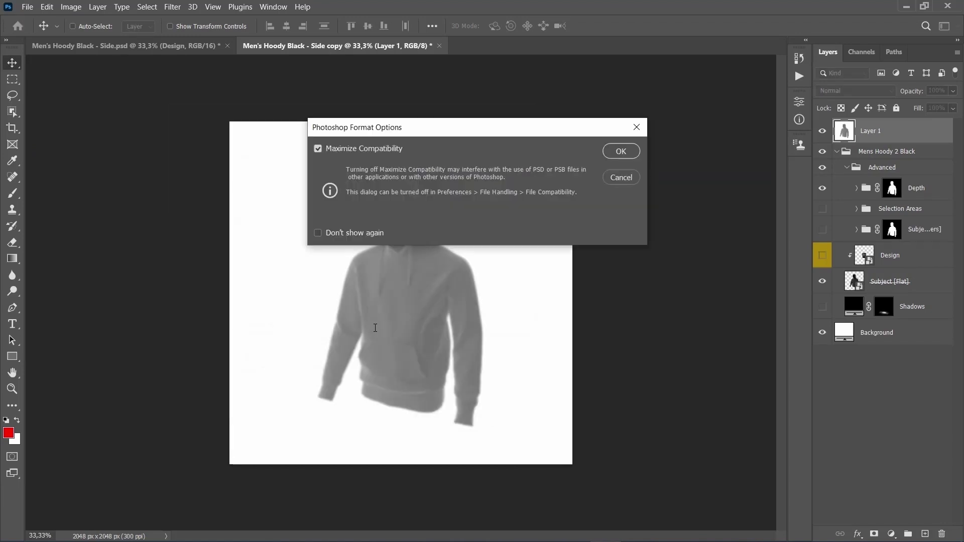
pyautogui.click(621, 153)
pyautogui.click(459, 46)
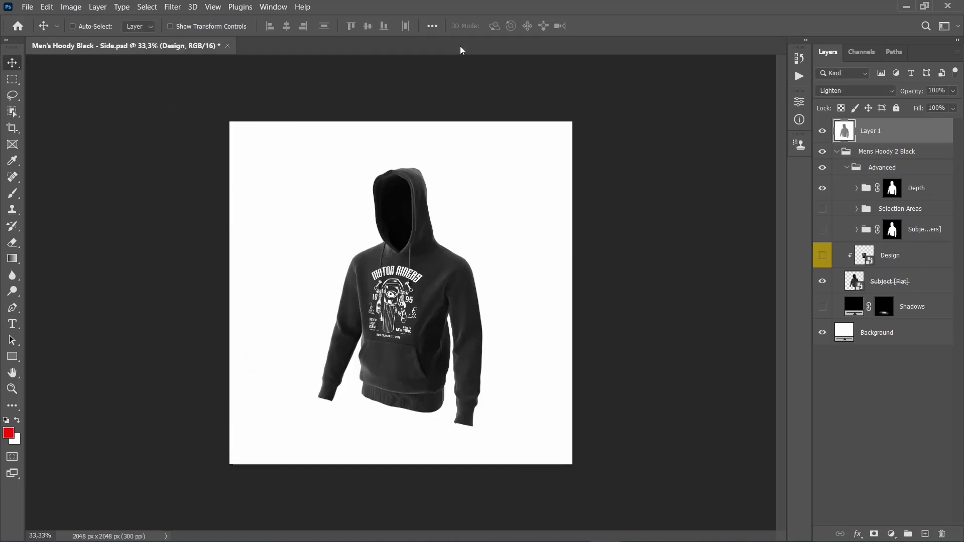
# - Apply the Displace filter to the Design layer using Men's Hoody Black - Side Displace as the displacement map
pyautogui.click(173, 6)
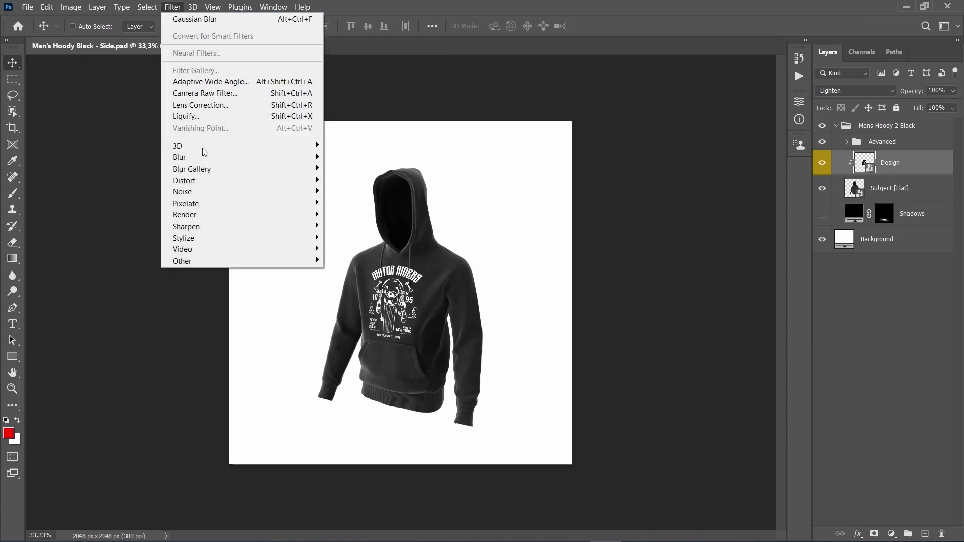
pyautogui.moveTo(281, 180)
pyautogui.click(349, 181)
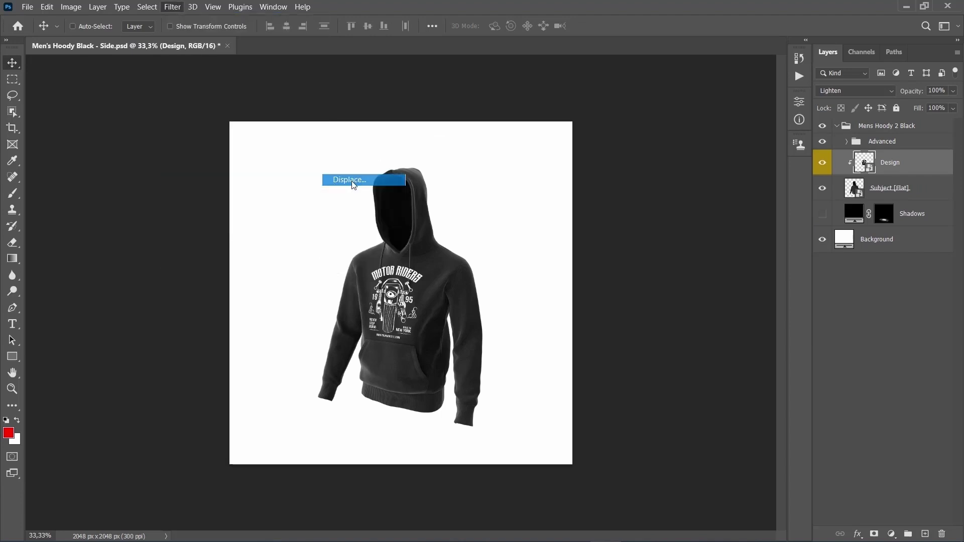
pyautogui.click(626, 152)
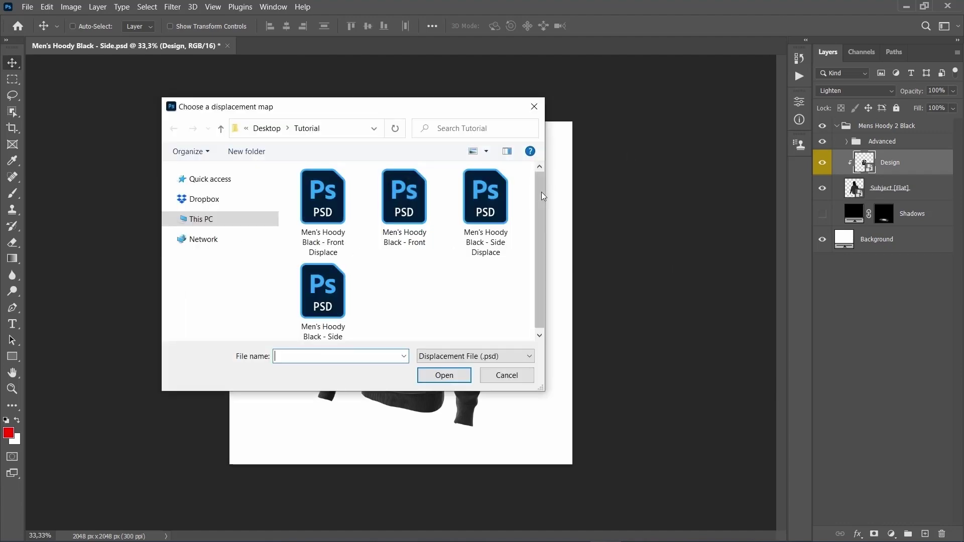
pyautogui.click(485, 201)
pyautogui.click(443, 375)
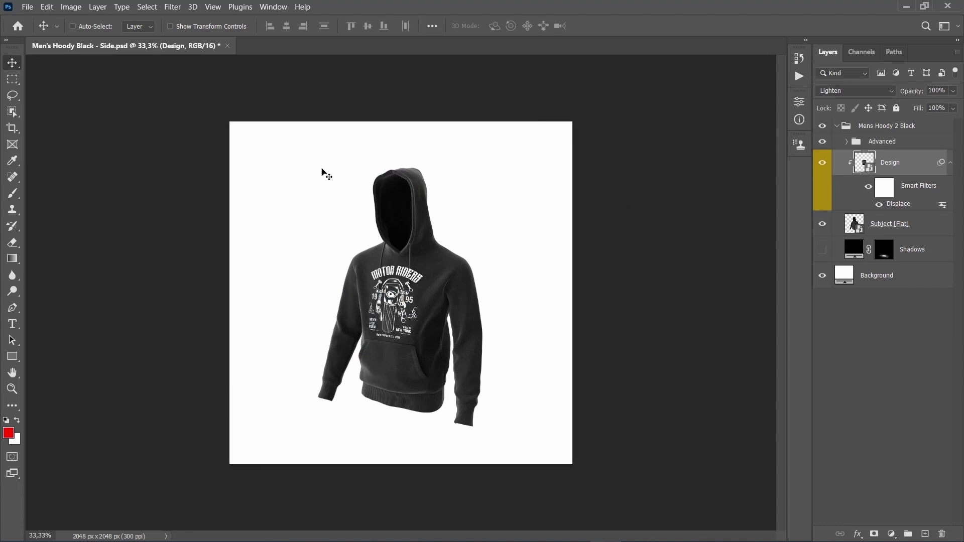
# - Add a reveal-all layer mask to the Design layer and choose the Soft Round brush for painting in black
pyautogui.click(98, 7)
pyautogui.moveTo(171, 194)
pyautogui.click(254, 194)
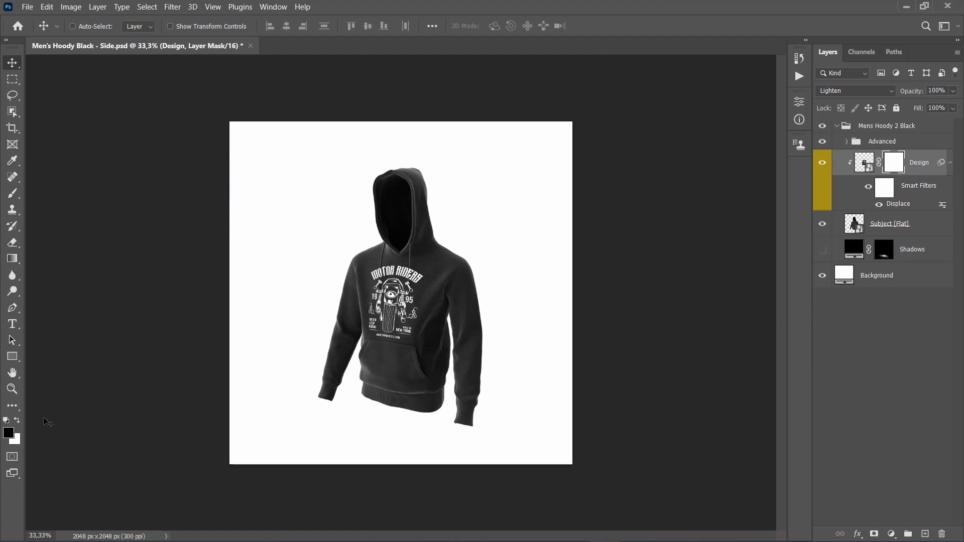
pyautogui.press('b')
pyautogui.rightClick(467, 216)
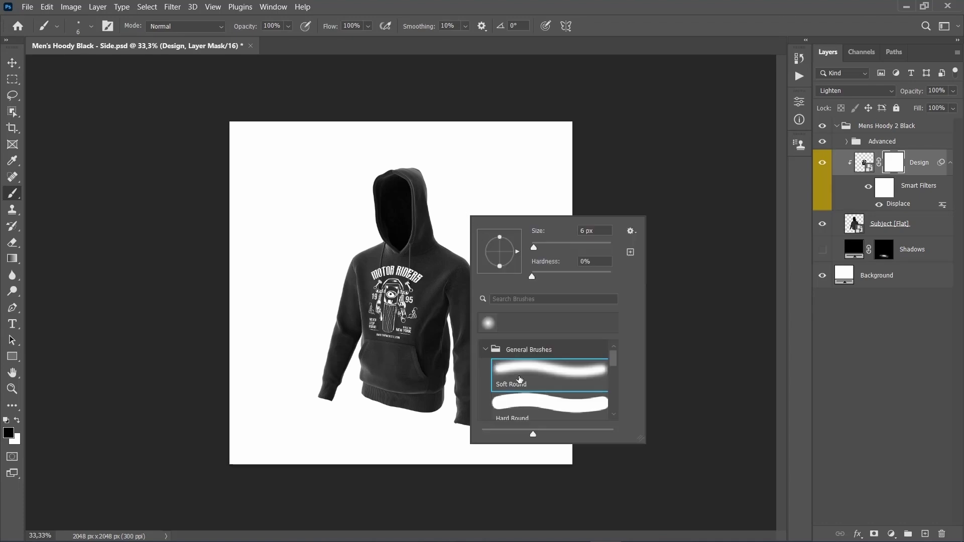
pyautogui.doubleClick(519, 380)
# - Paint black on the Design mask along the drawstring crossing the word MOTOR so the cord shows over the artwork
pyautogui.scroll(10, 425, 262)
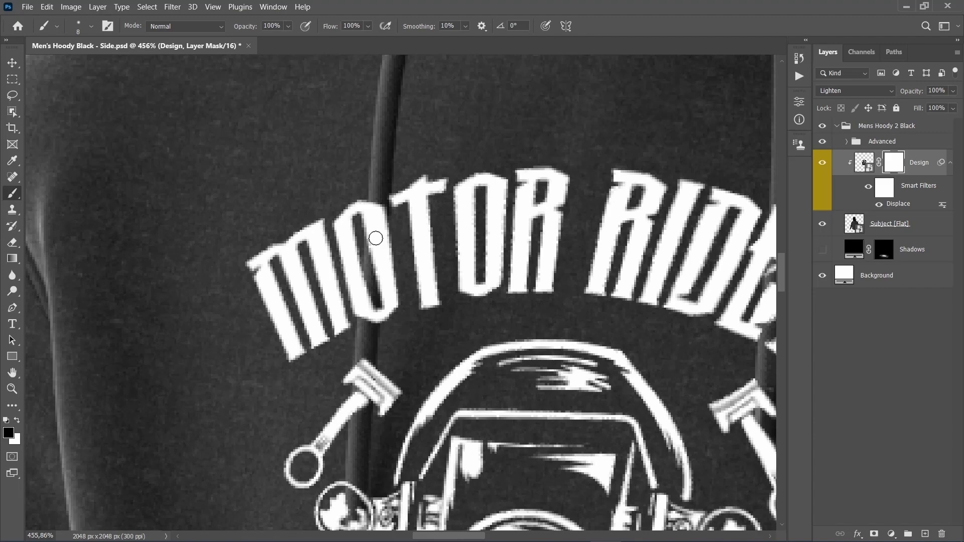
pyautogui.scroll(2, 376, 238)
pyautogui.press('[')
pyautogui.moveTo(375, 209)
pyautogui.mouseDown()
pyautogui.moveTo(378, 289)
pyautogui.moveTo(369, 214)
pyautogui.moveTo(360, 268)
pyautogui.moveTo(366, 211)
pyautogui.moveTo(372, 268)
pyautogui.moveTo(375, 221)
pyautogui.moveTo(402, 169)
pyautogui.moveTo(394, 183)
pyautogui.moveTo(374, 153)
pyautogui.moveTo(374, 213)
pyautogui.mouseUp()
pyautogui.scroll(-3, 375, 281)
pyautogui.scroll(-2, 375, 220)
pyautogui.press('x')
pyautogui.press('x')
pyautogui.scroll(-3, 358, 258)
pyautogui.moveTo(358, 254)
pyautogui.mouseDown()
pyautogui.moveTo(368, 220)
pyautogui.moveTo(357, 252)
pyautogui.mouseUp()
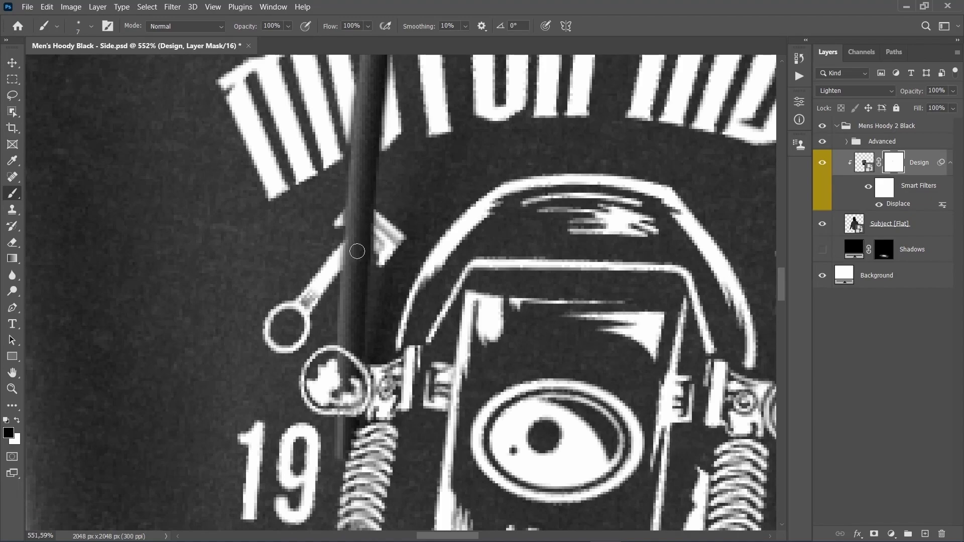
# - Mask the design off the drawstring crossing the word RIDERS and unlink the mask from the Design layer
pyautogui.hscroll(3, 357, 252)
pyautogui.press('z')
pyautogui.keyDown('alt'); pyautogui.click(547, 259); pyautogui.keyUp('alt')
pyautogui.keyDown('alt'); pyautogui.click(545, 259); pyautogui.keyUp('alt')
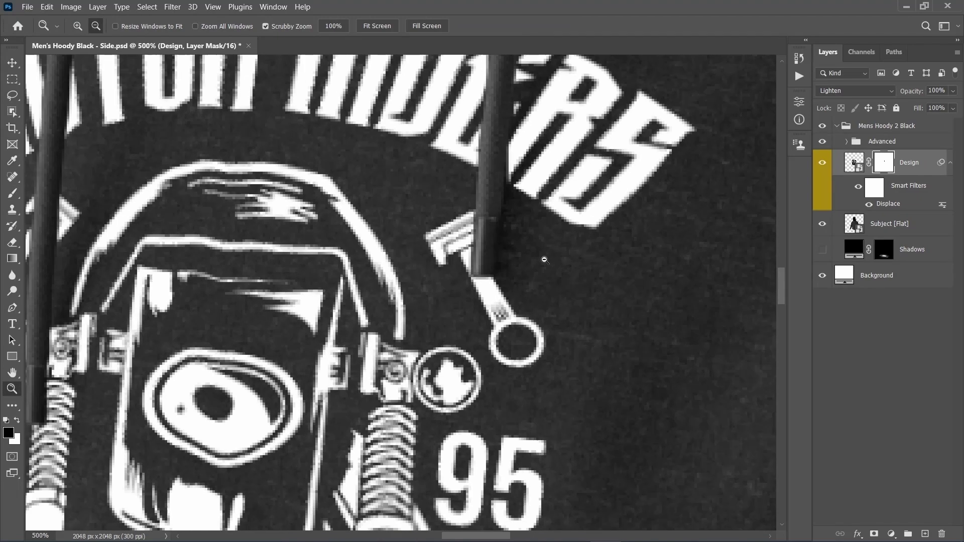
pyautogui.keyDown('alt'); pyautogui.click(525, 259); pyautogui.keyUp('alt')
pyautogui.keyDown('alt'); pyautogui.click(525, 260); pyautogui.keyUp('alt')
pyautogui.moveTo(526, 259); pyautogui.dragTo(526, 260)
pyautogui.press('v')
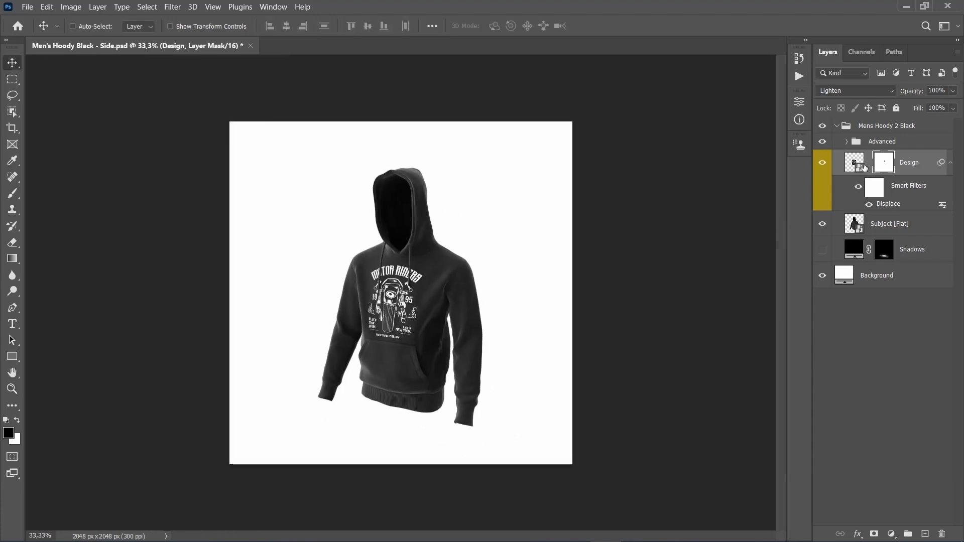
# - Reopen the warp on the Design artwork, apart from its unlinked mask, and refine its fit on the hoodie's chest
pyautogui.click(853, 162)
pyautogui.press('z')
pyautogui.click(414, 332)
pyautogui.click(386, 327)
pyautogui.press('v')
pyautogui.hotkey('ctrl', 't')
pyautogui.click(492, 225)
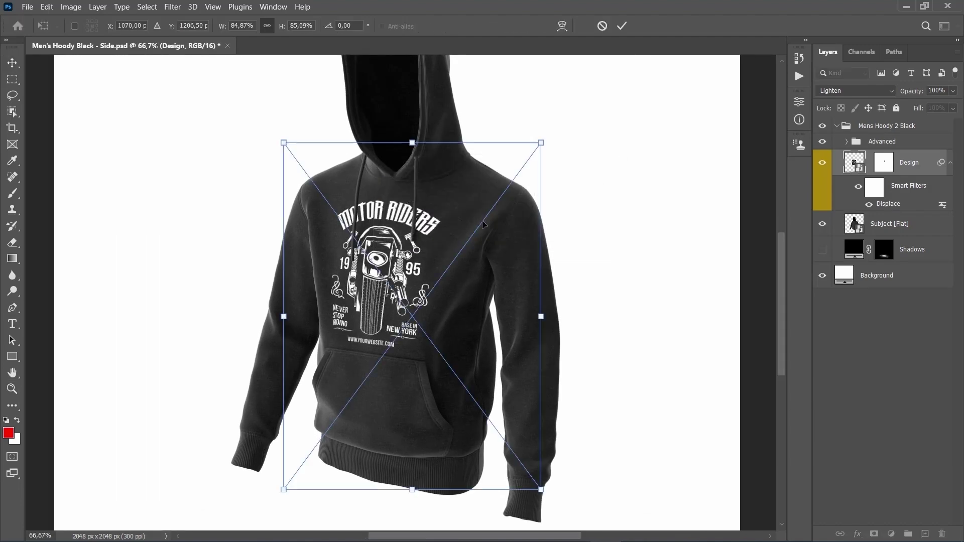
pyautogui.rightClick(438, 199)
pyautogui.click(462, 333)
pyautogui.scroll(6, 354, 323)
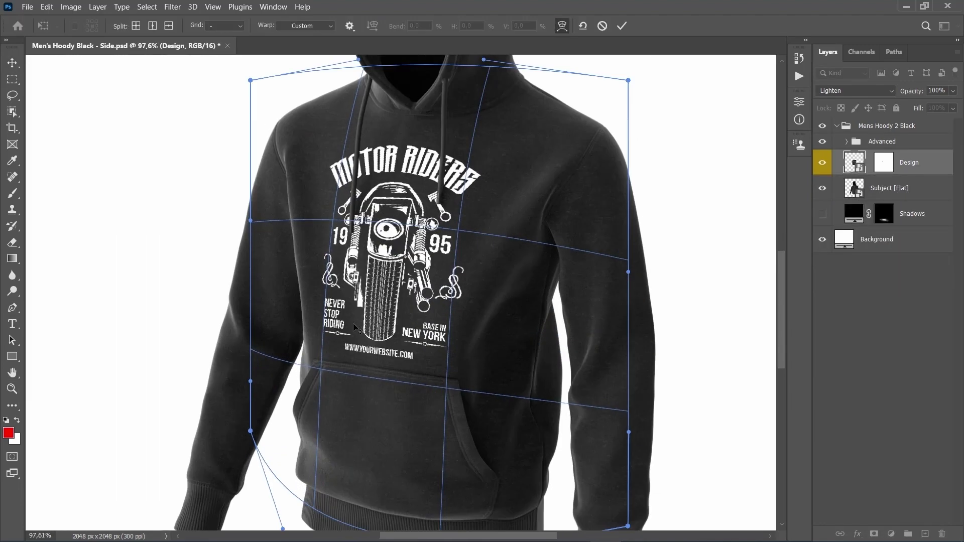
pyautogui.scroll(2, 383, 358)
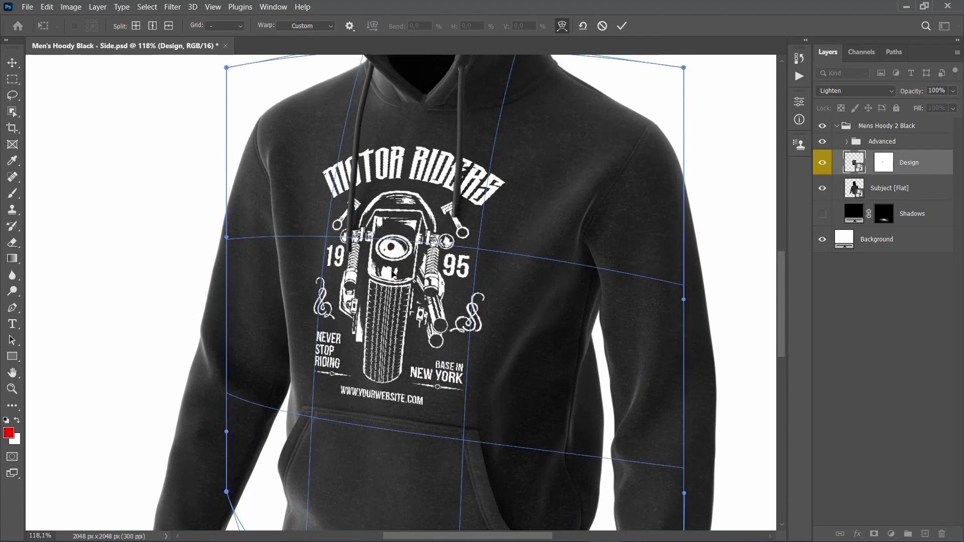
pyautogui.scroll(-5, 390, 337)
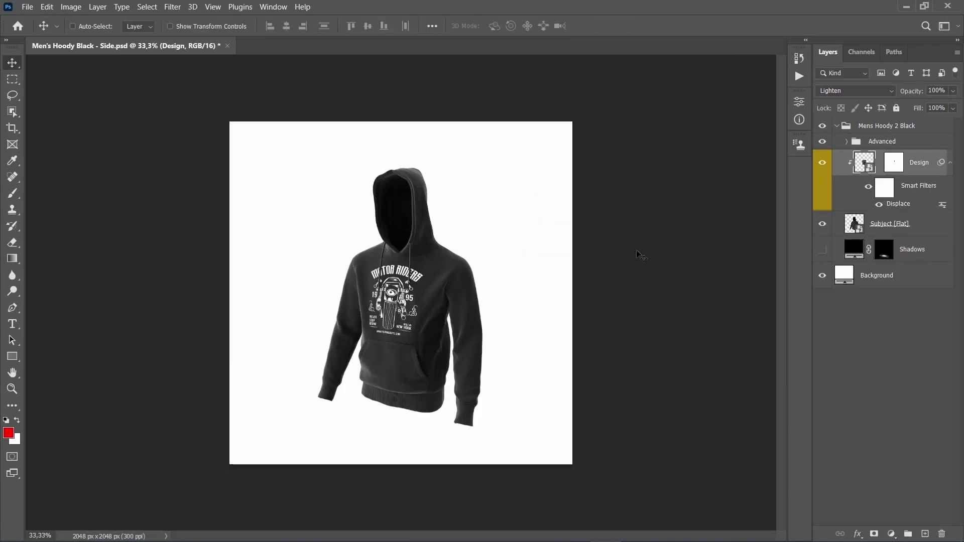